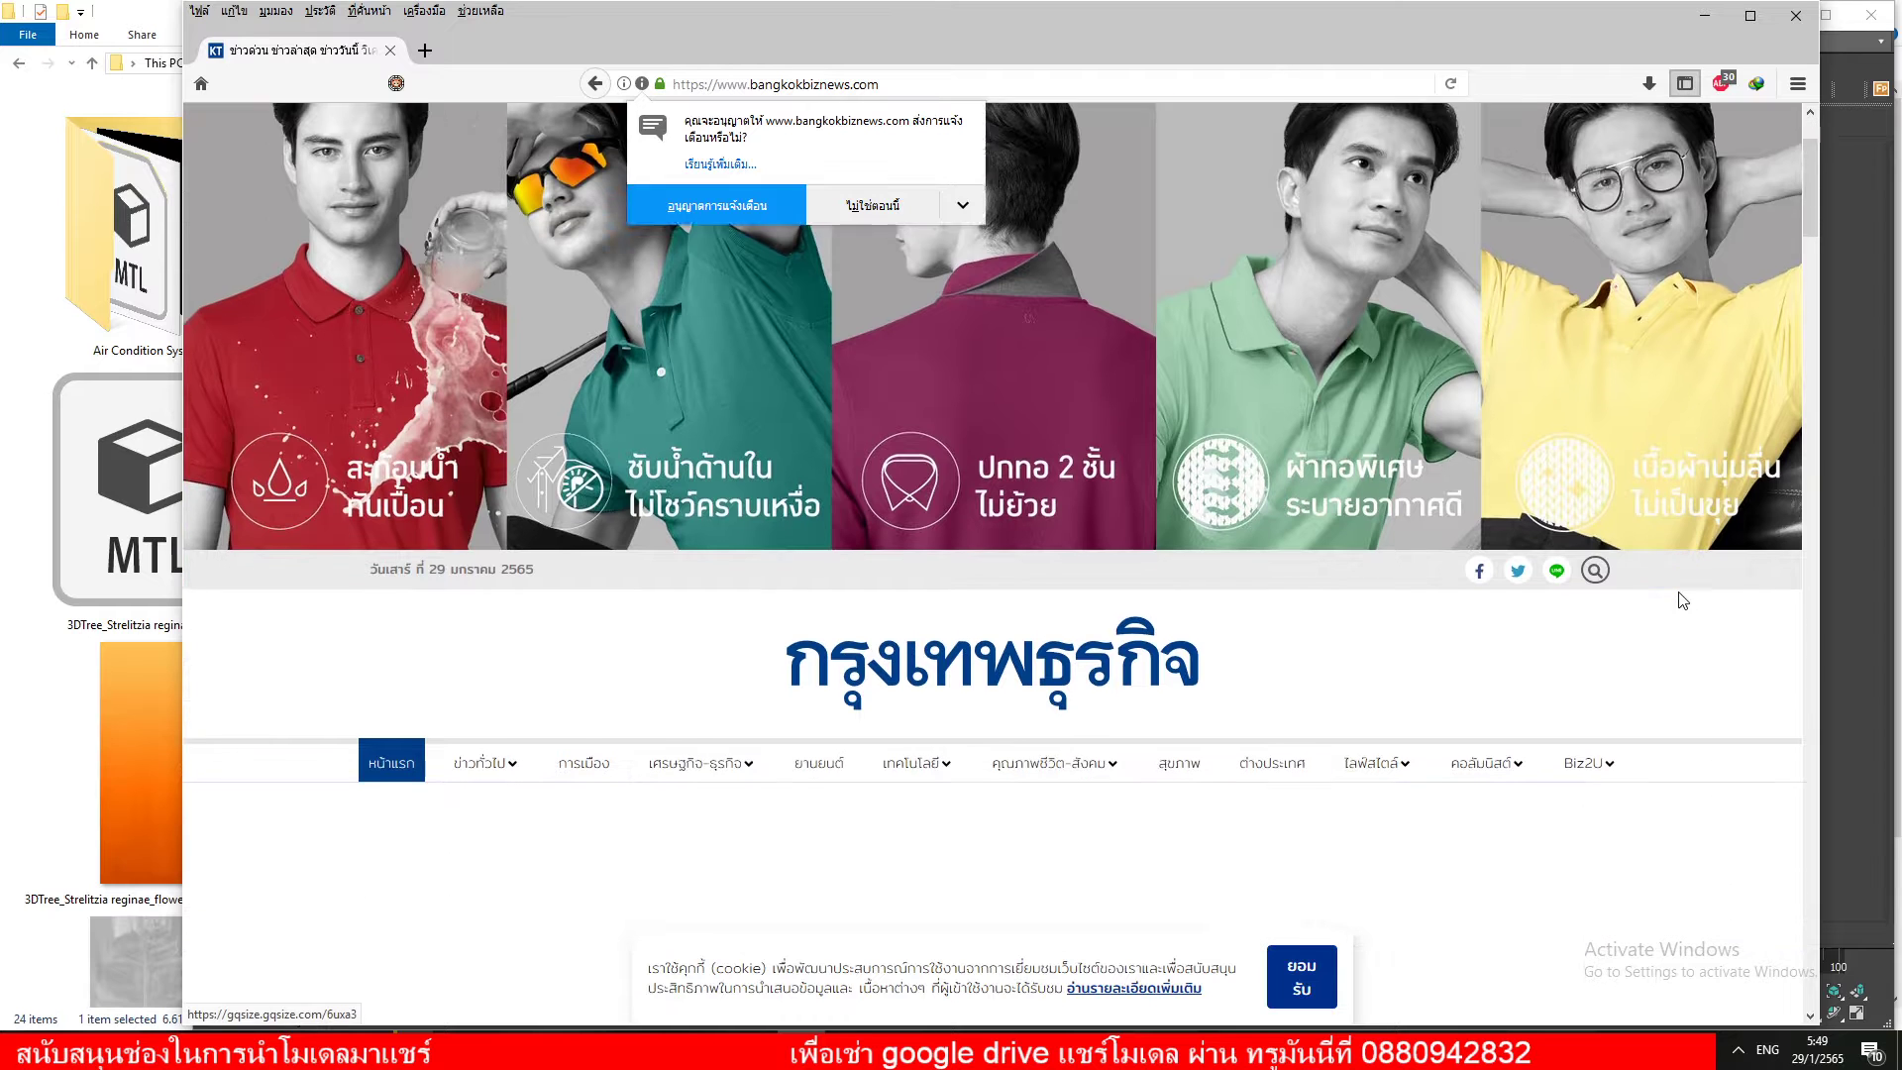
Scroll the news site and page through three featured stories in the carousel
scroll(1677, 595, "down", 3)
scroll(1677, 595, "down", 5)
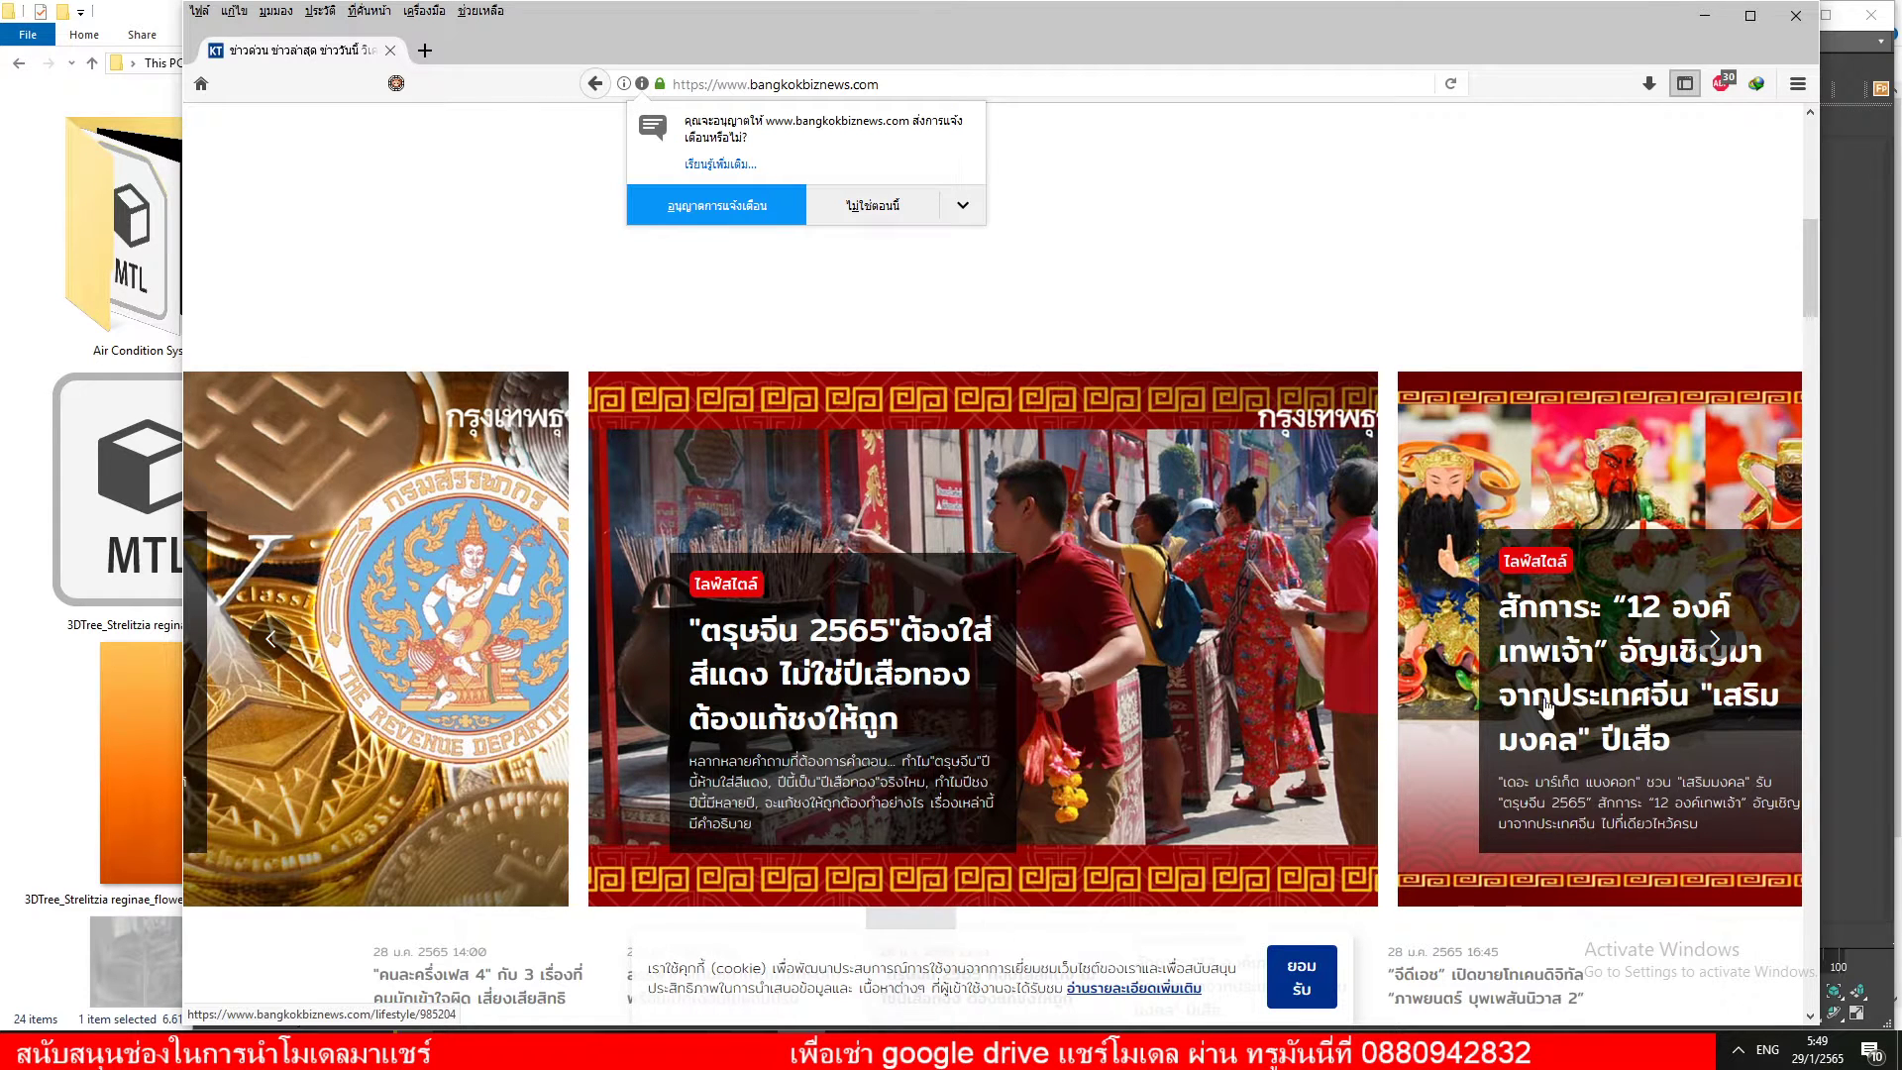
left_click(1718, 642)
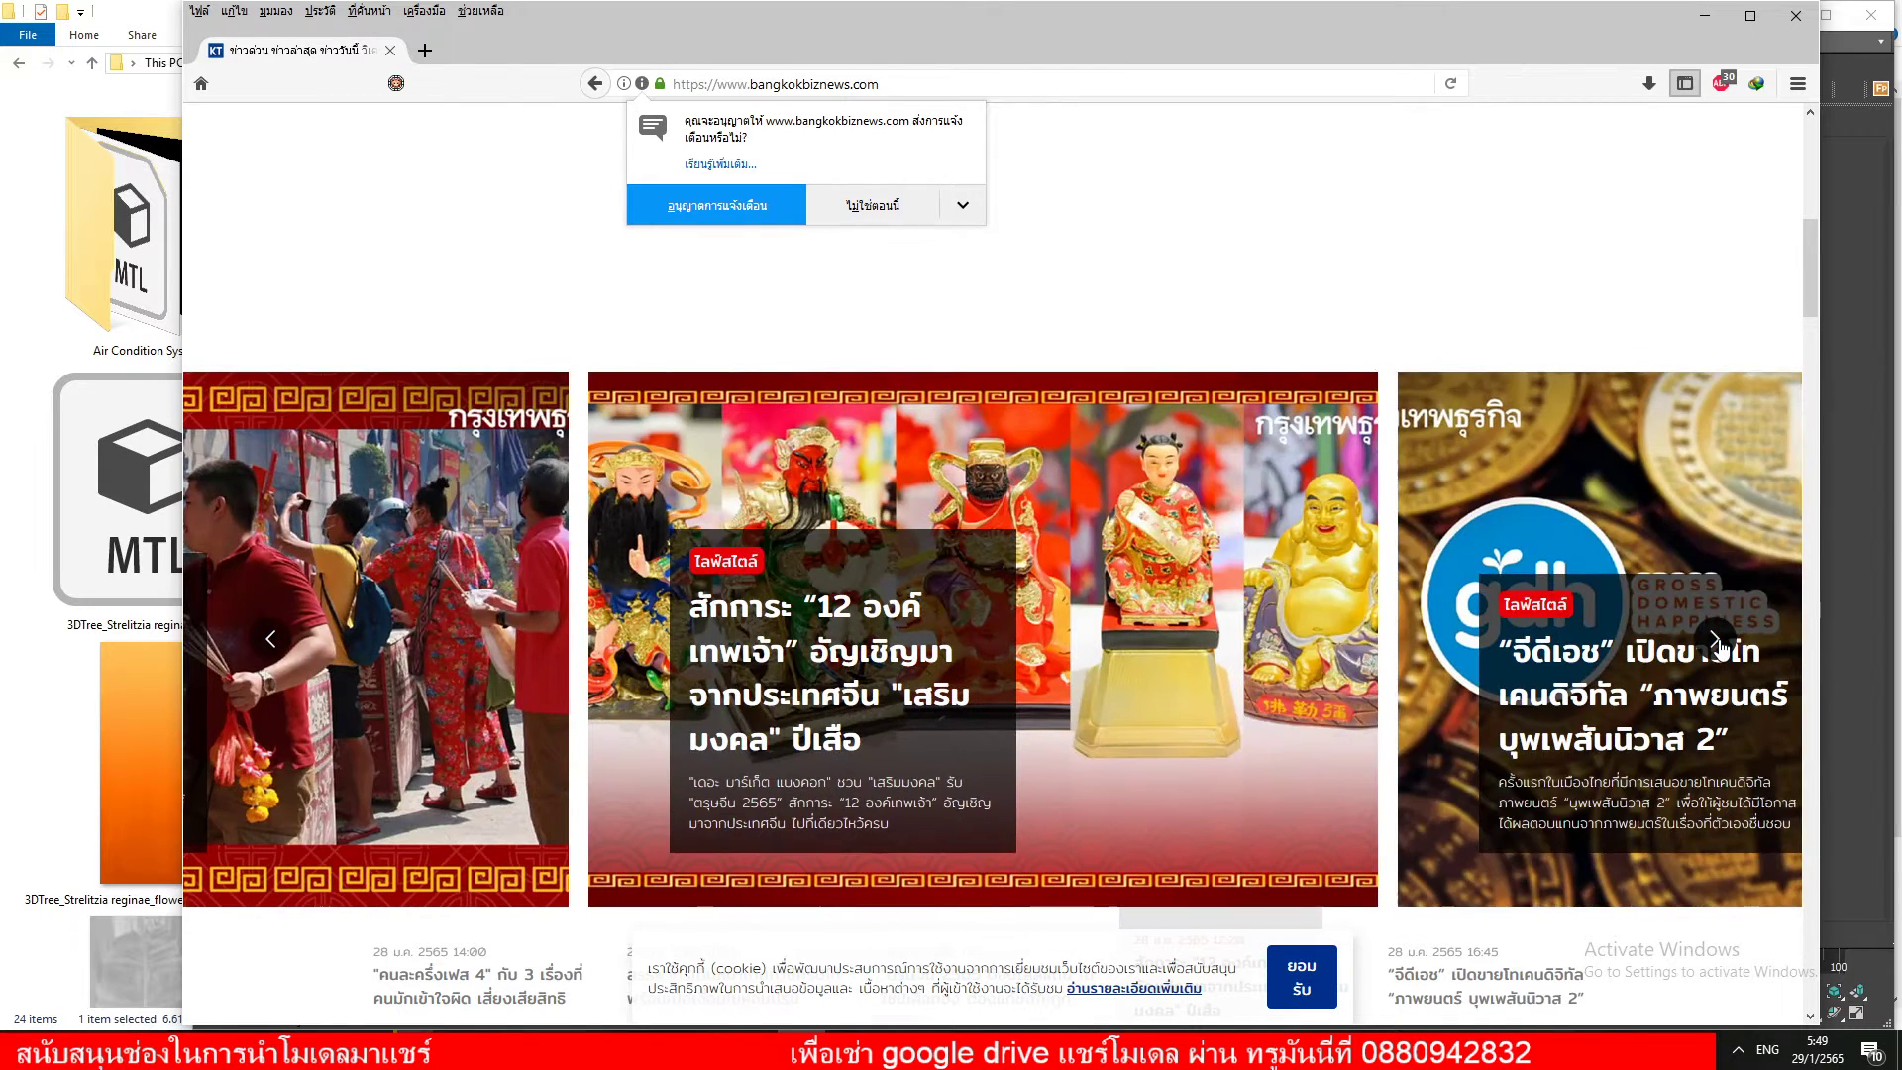
left_click(1717, 642)
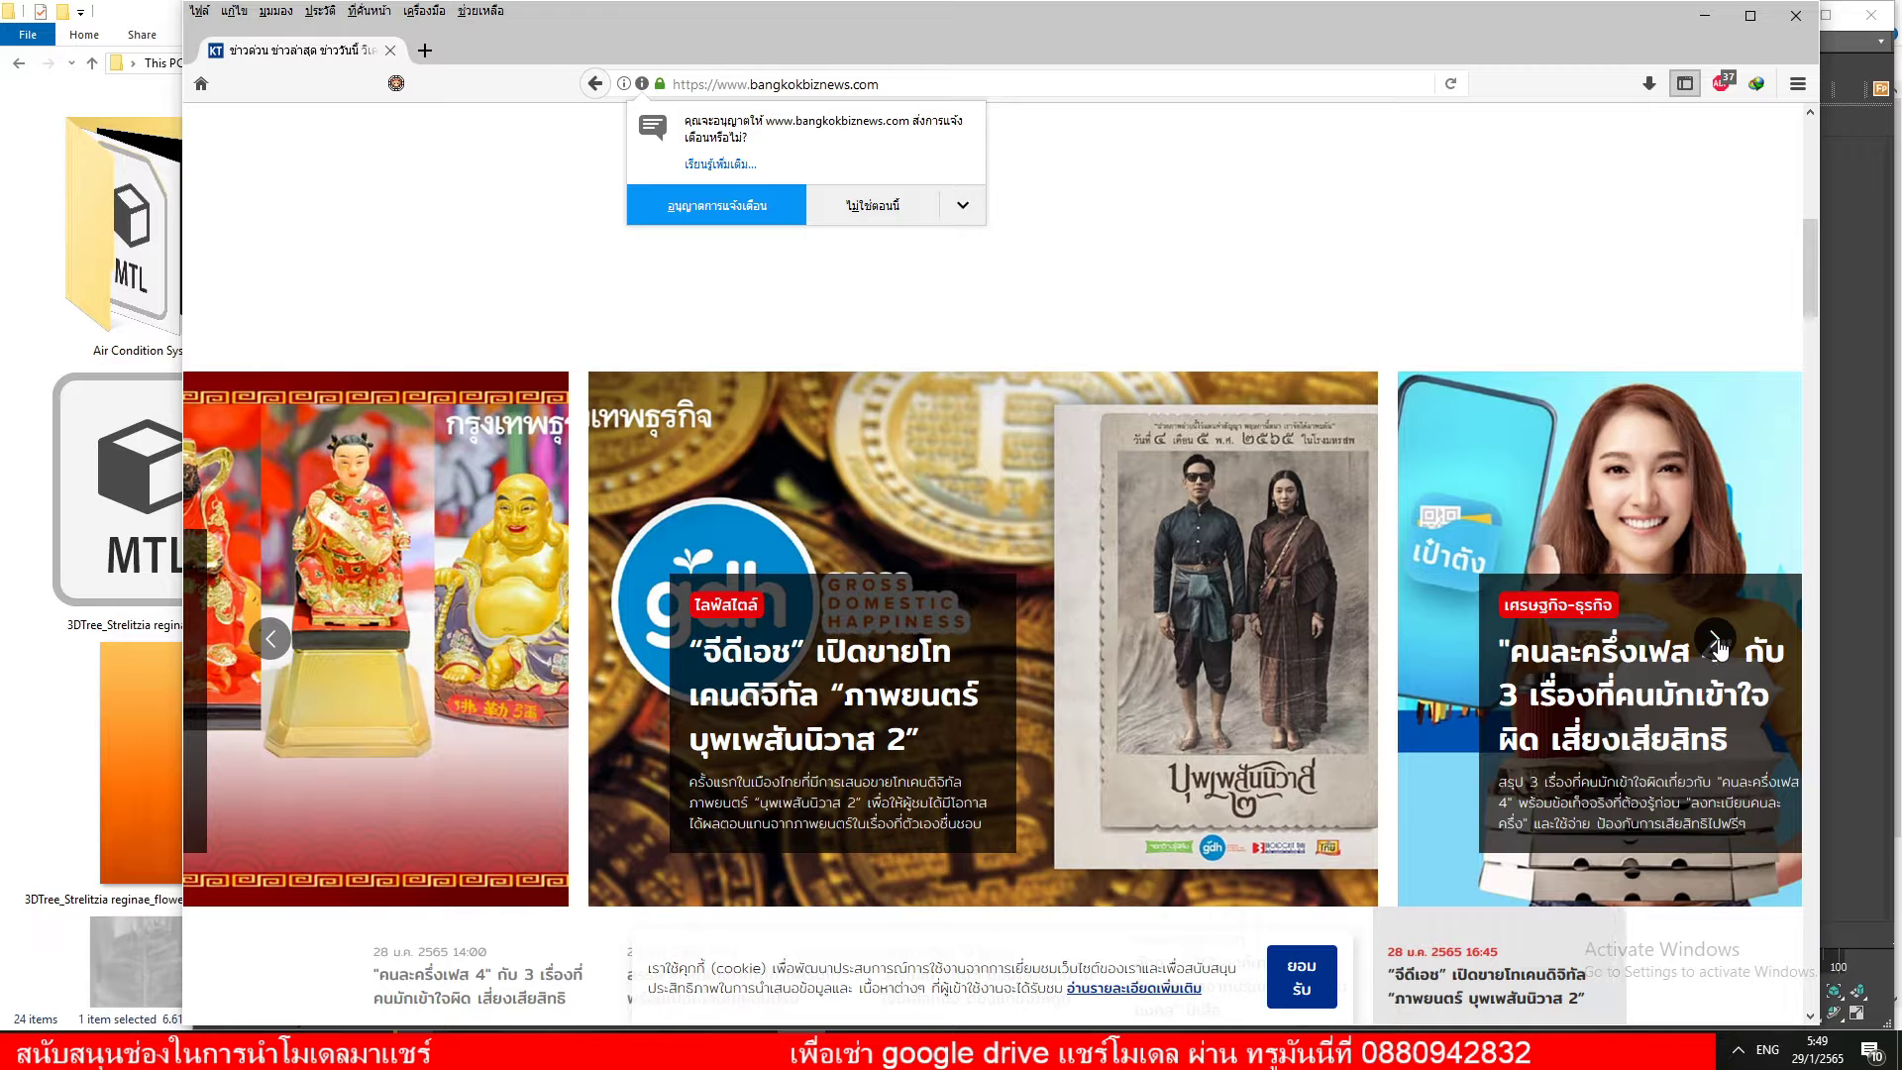
left_click(1717, 644)
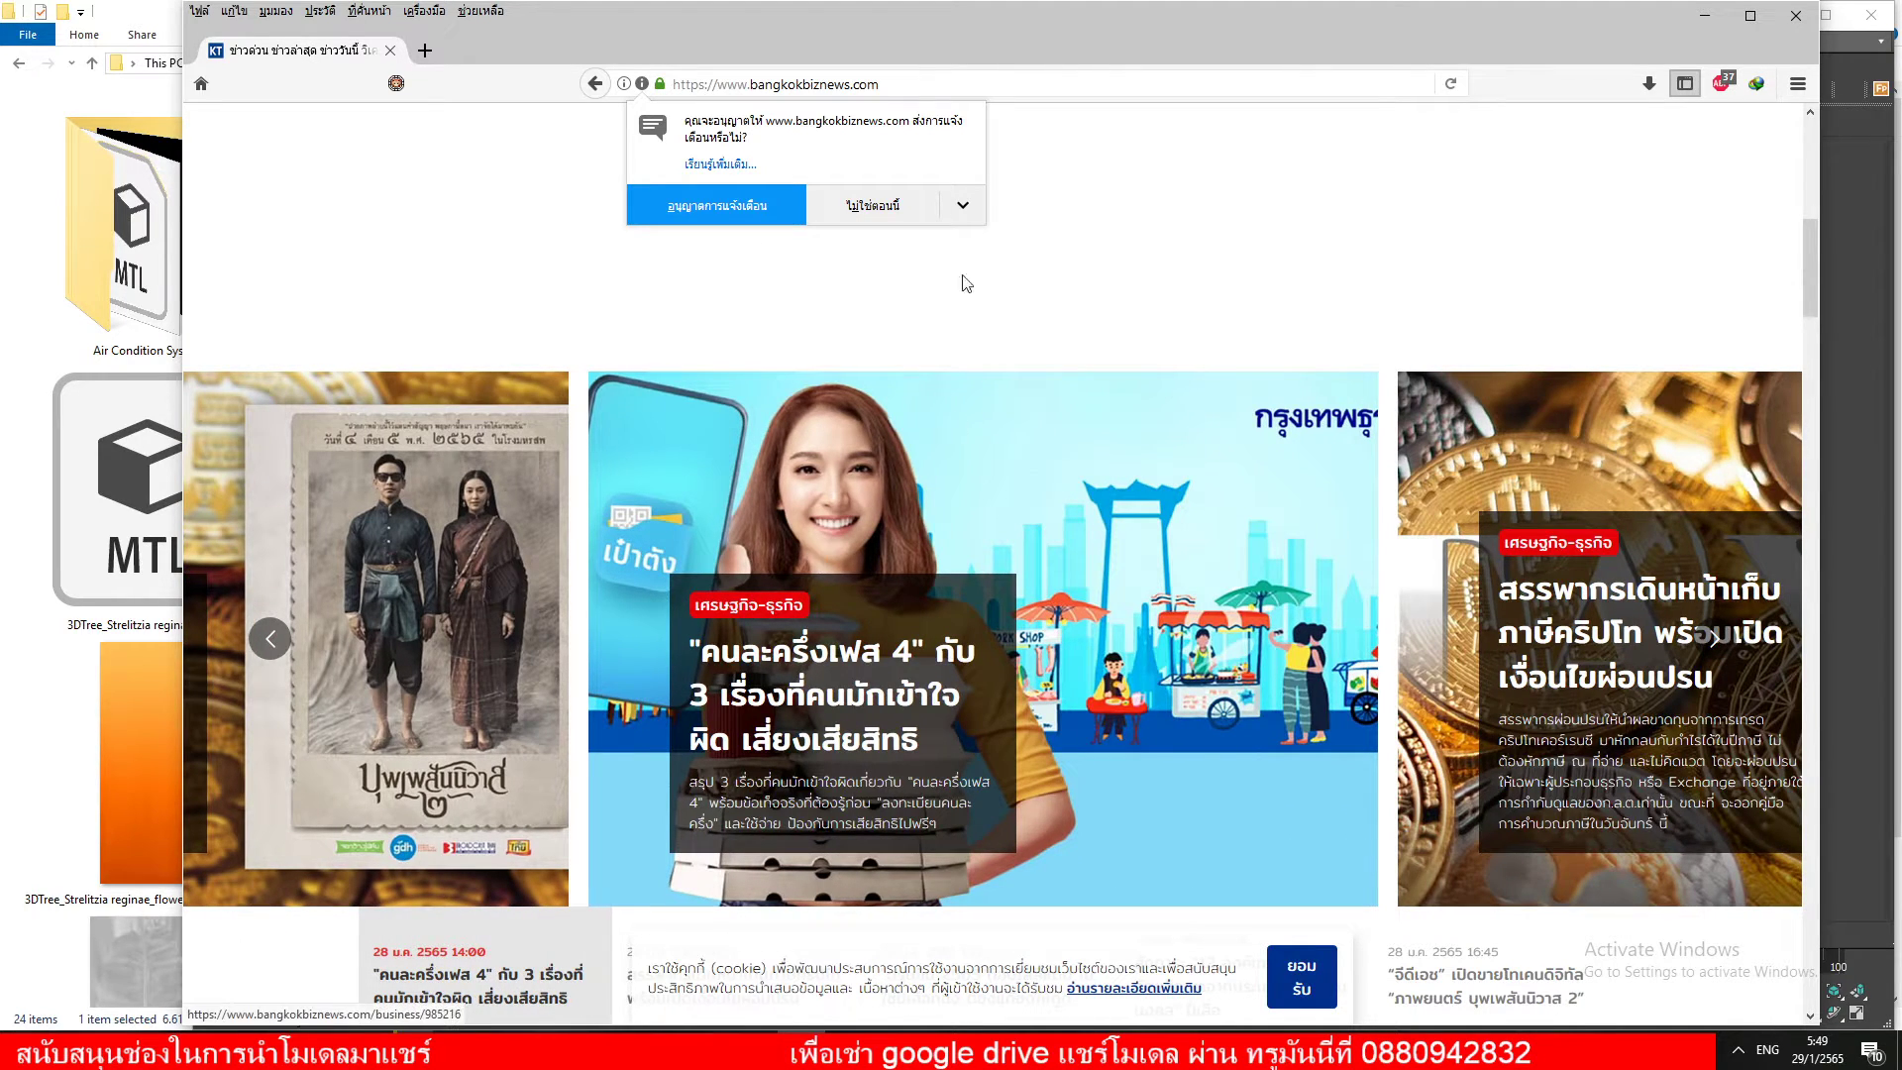
Decline the site's notification request, advance two more stories, and scroll down the page
left_click(860, 200)
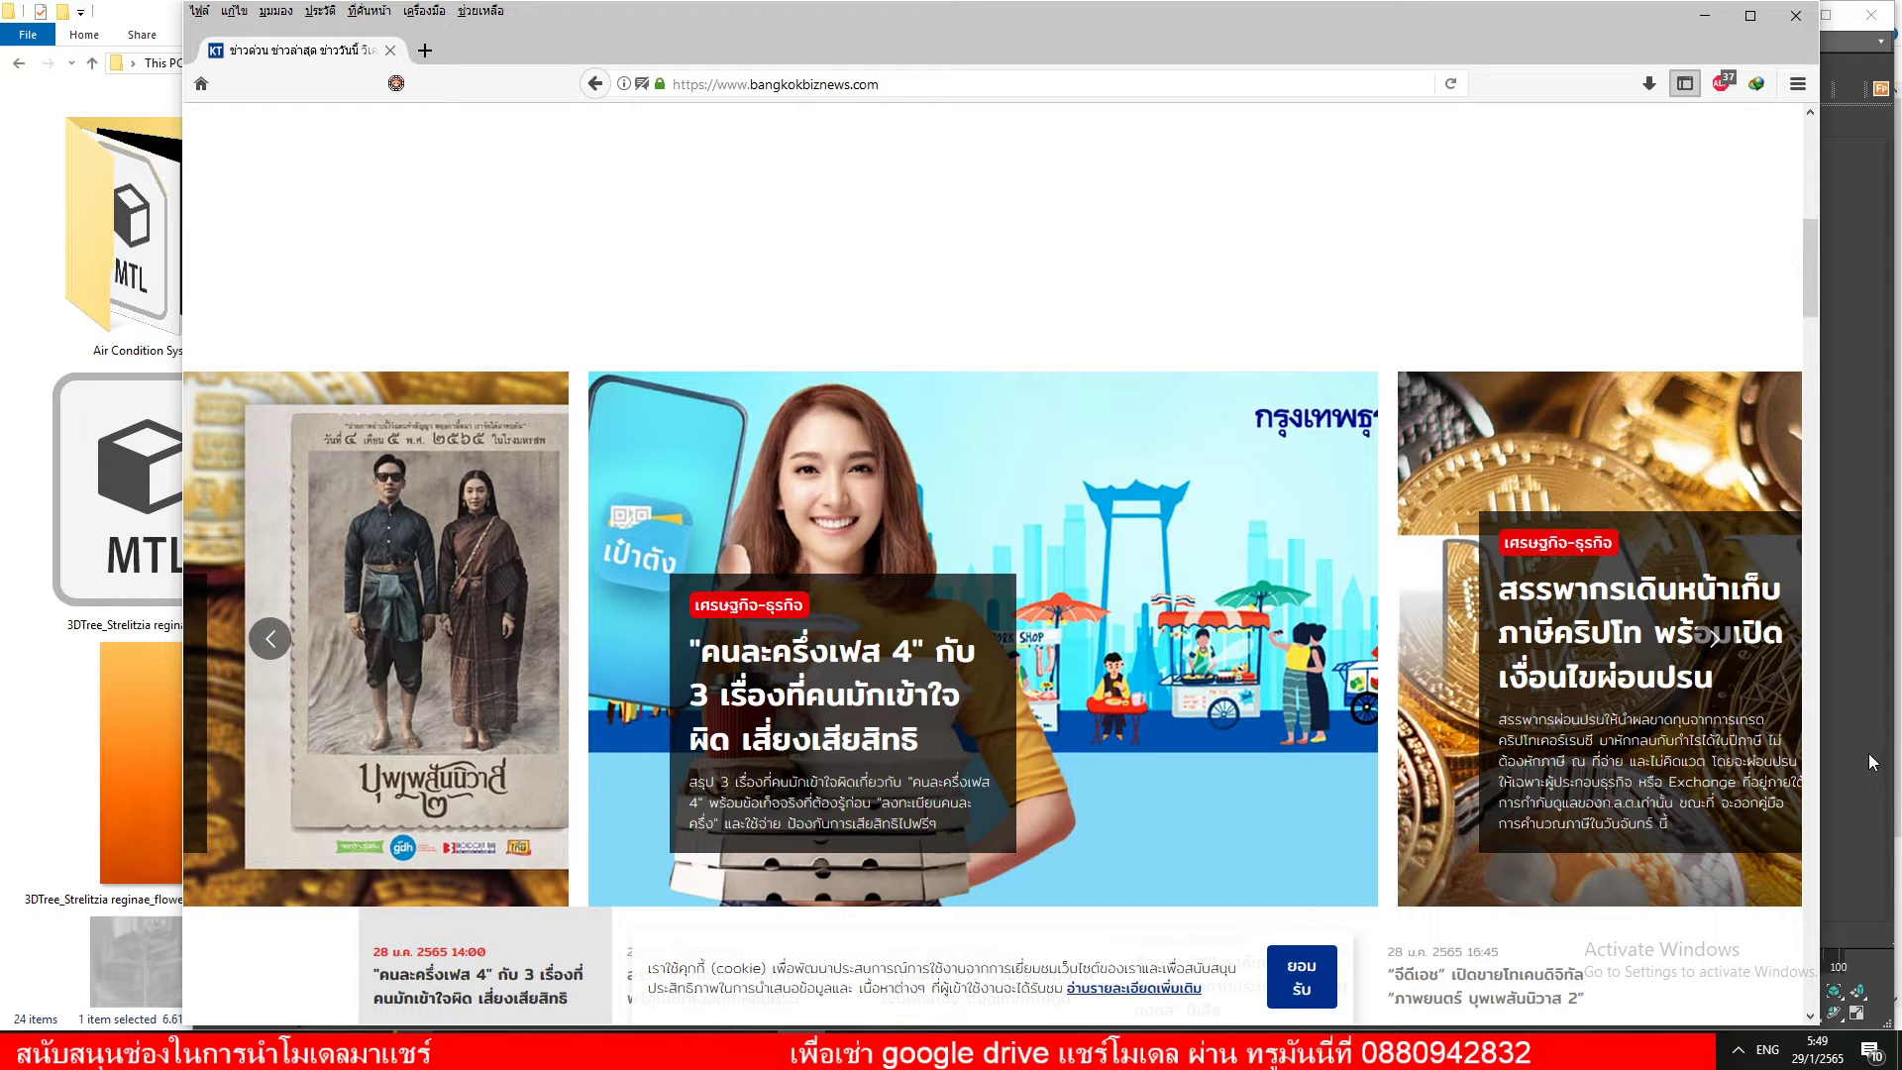
left_click(1717, 646)
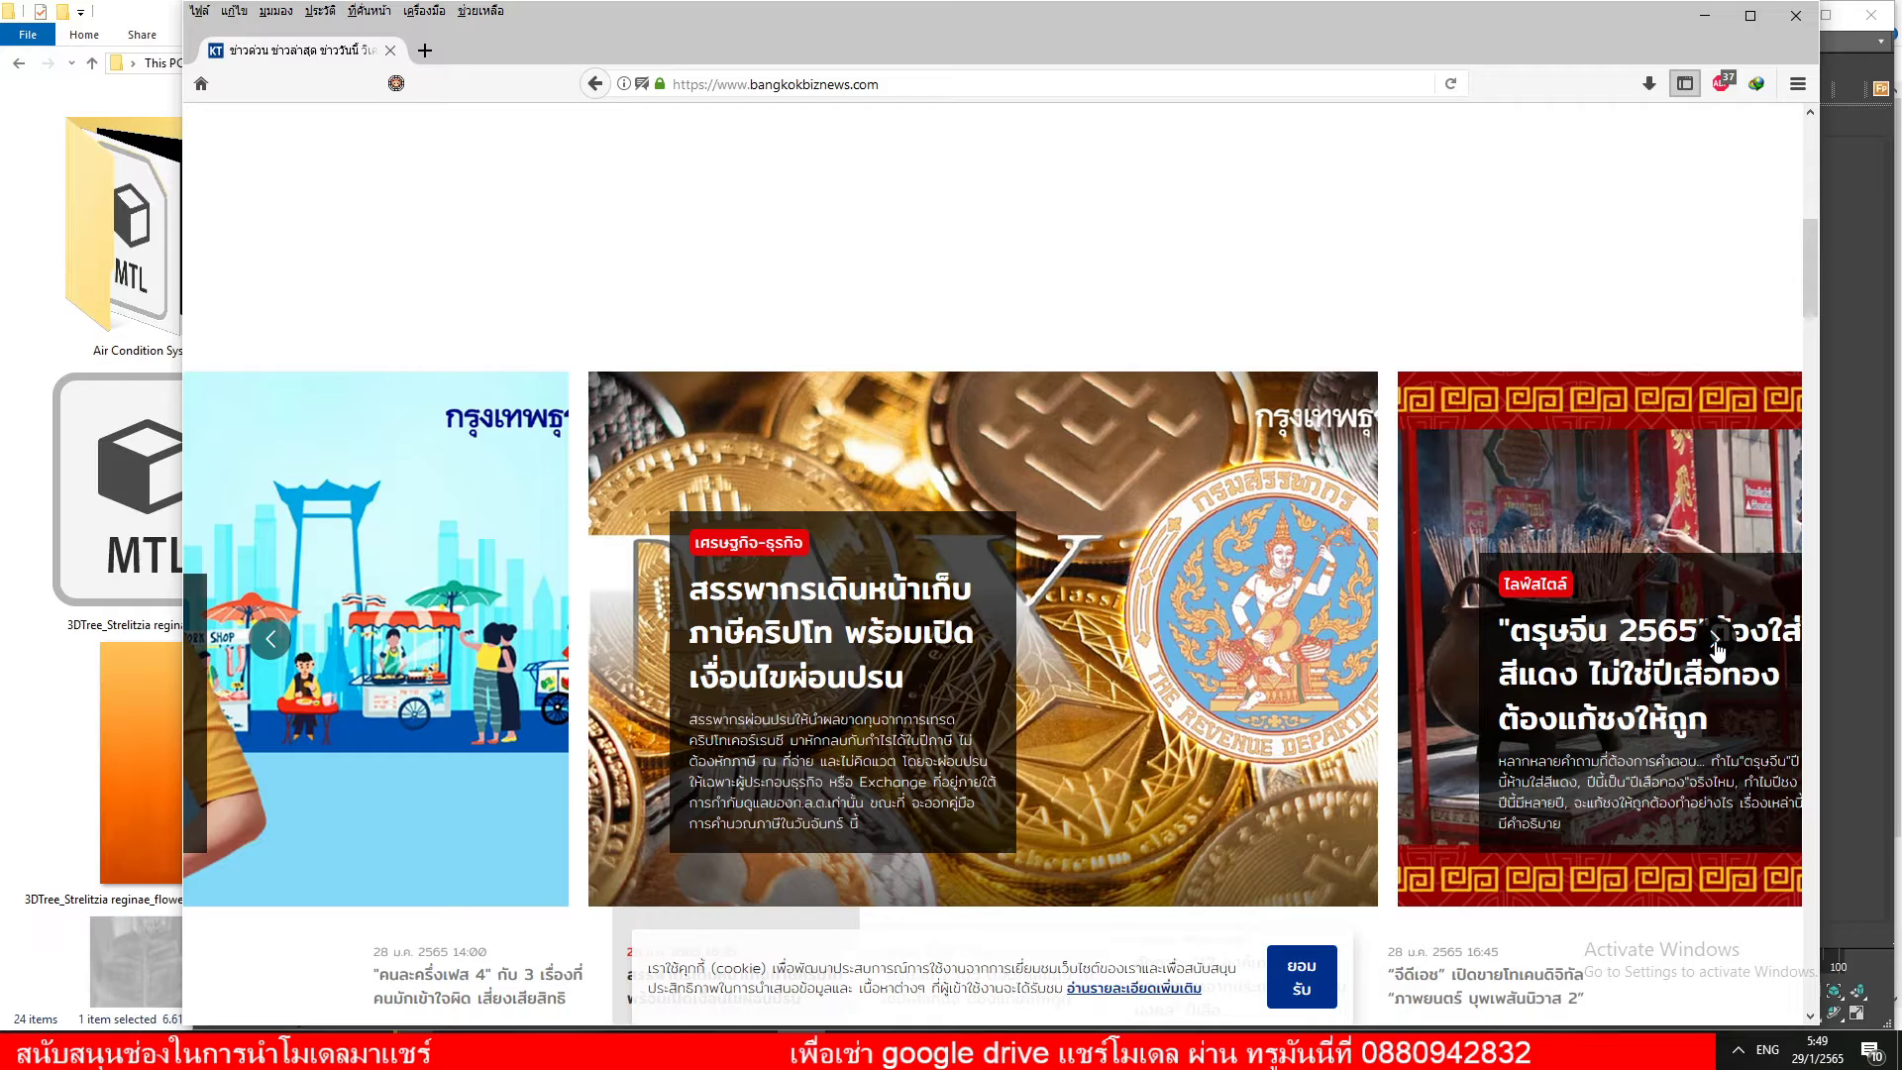
left_click(1717, 646)
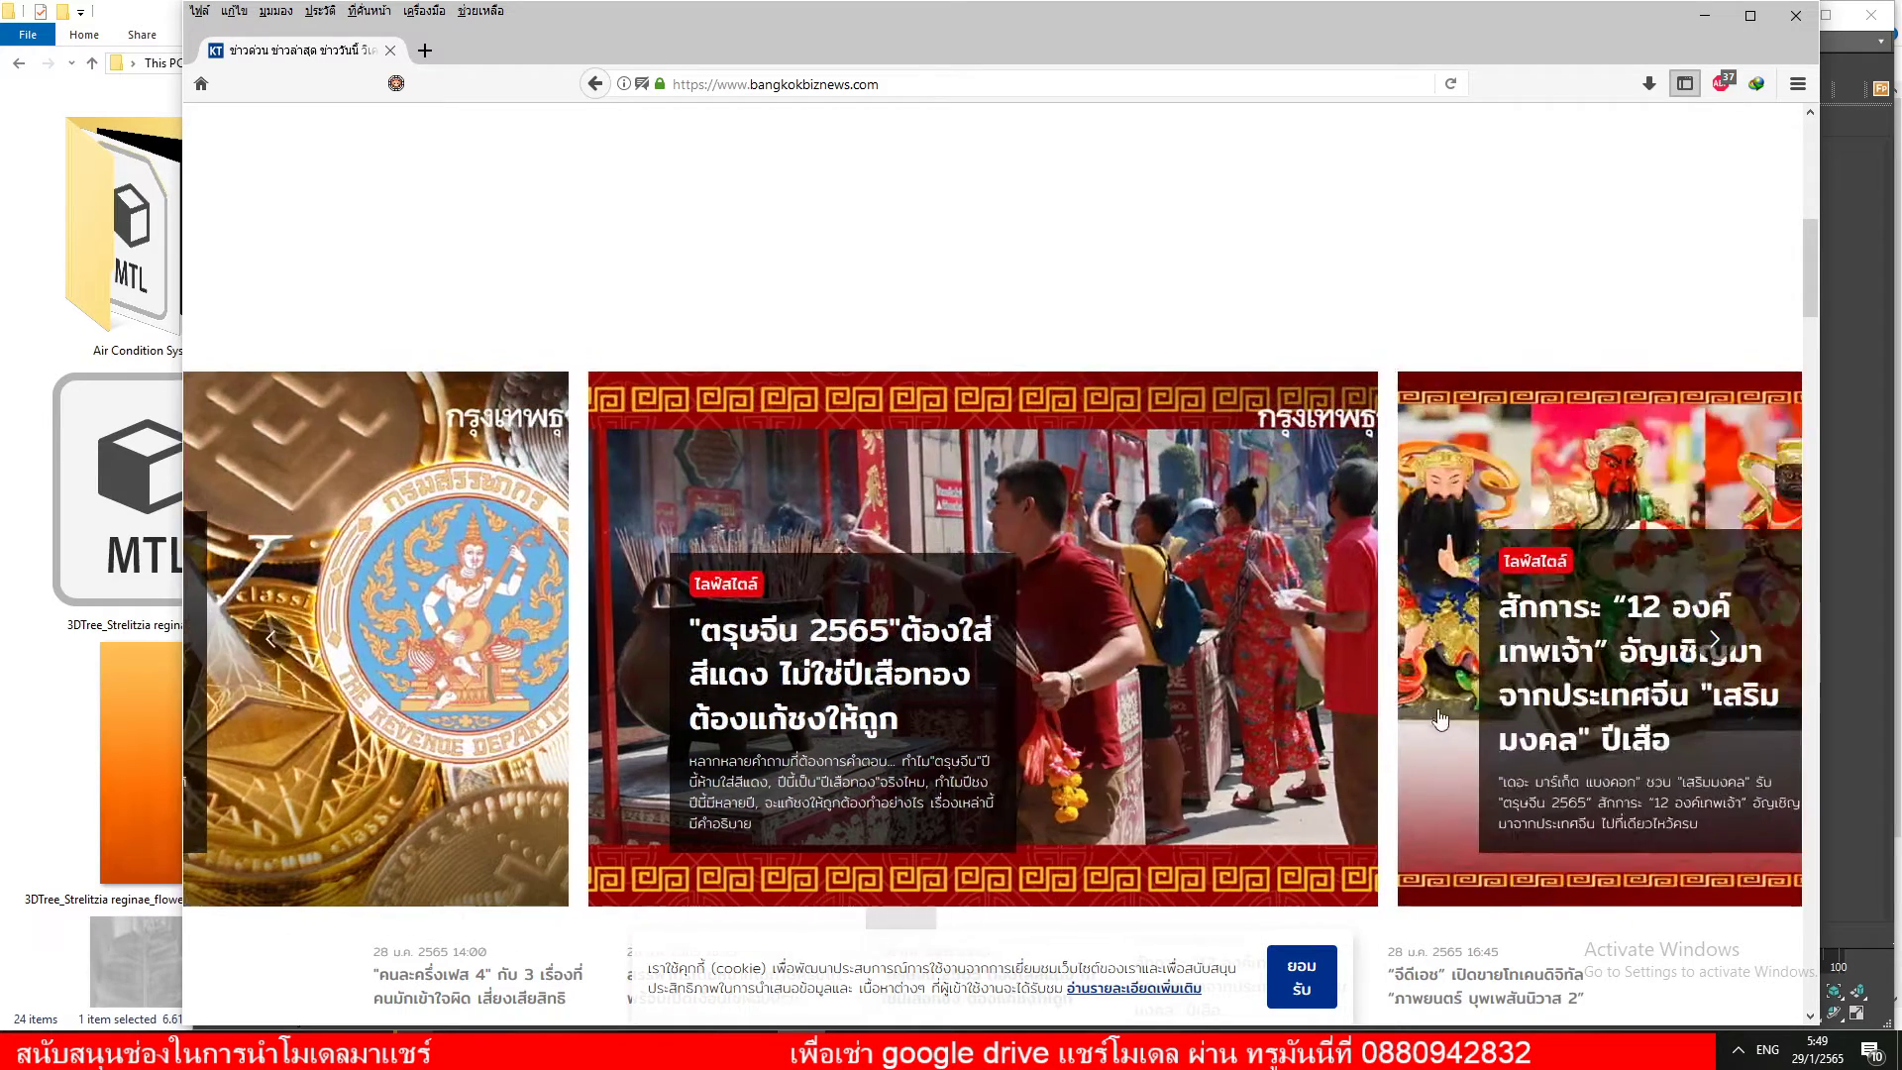
scroll(1441, 715, "down", 3)
scroll(1442, 715, "down", 2)
scroll(1442, 715, "down", 3)
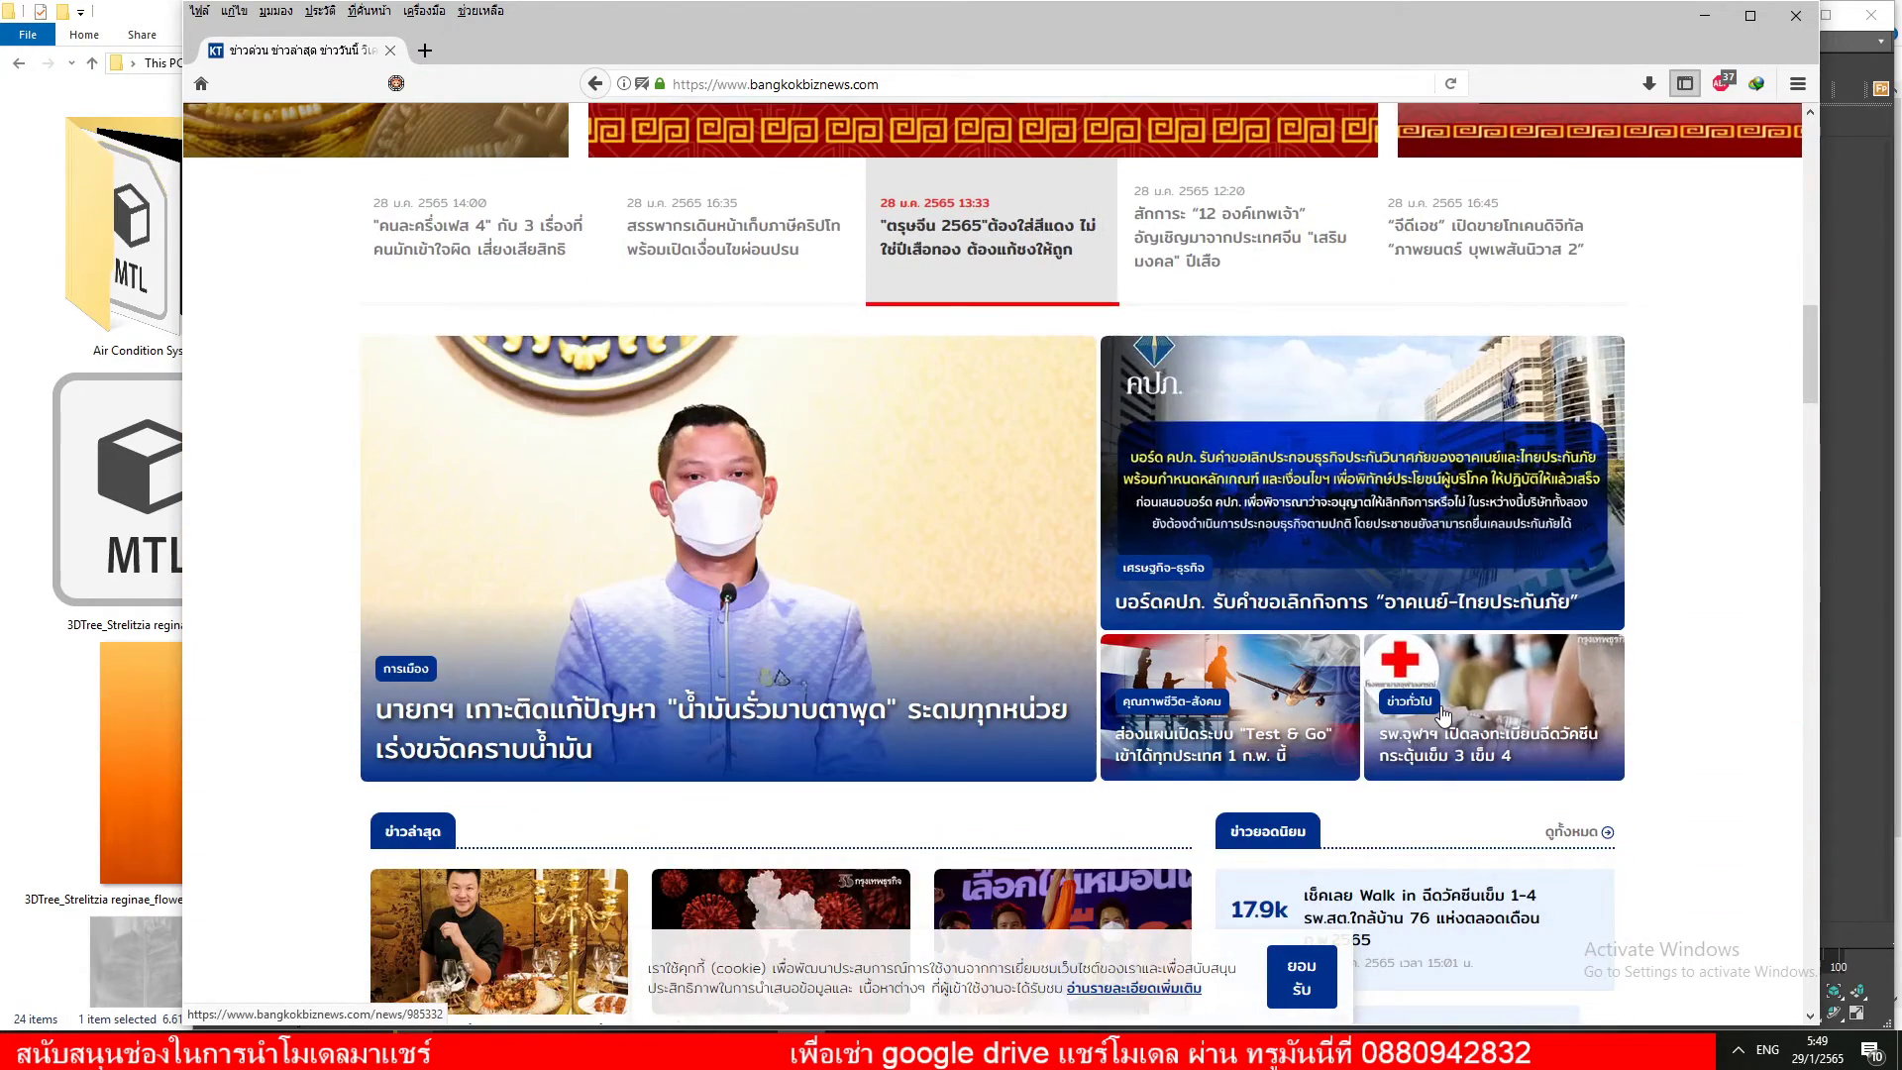
scroll(1442, 715, "down", 3)
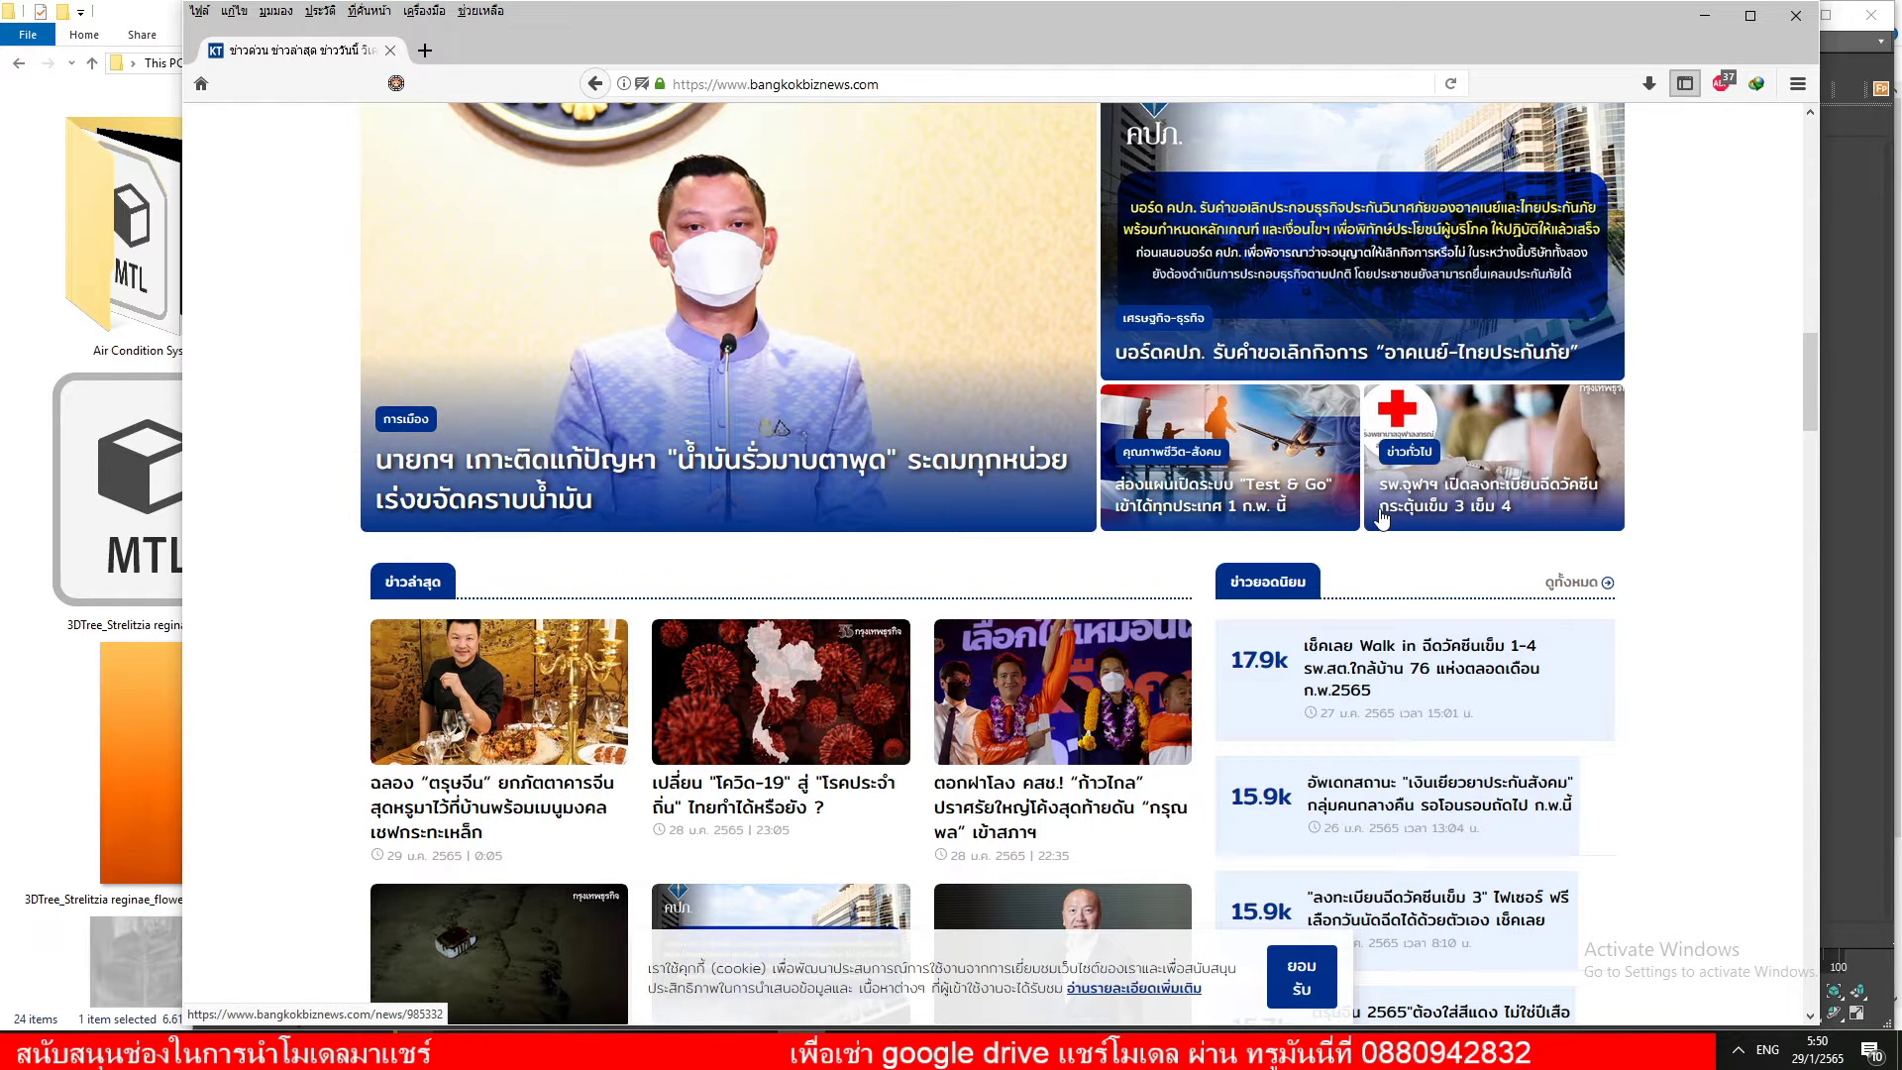
scroll(399, 544, "down", 2)
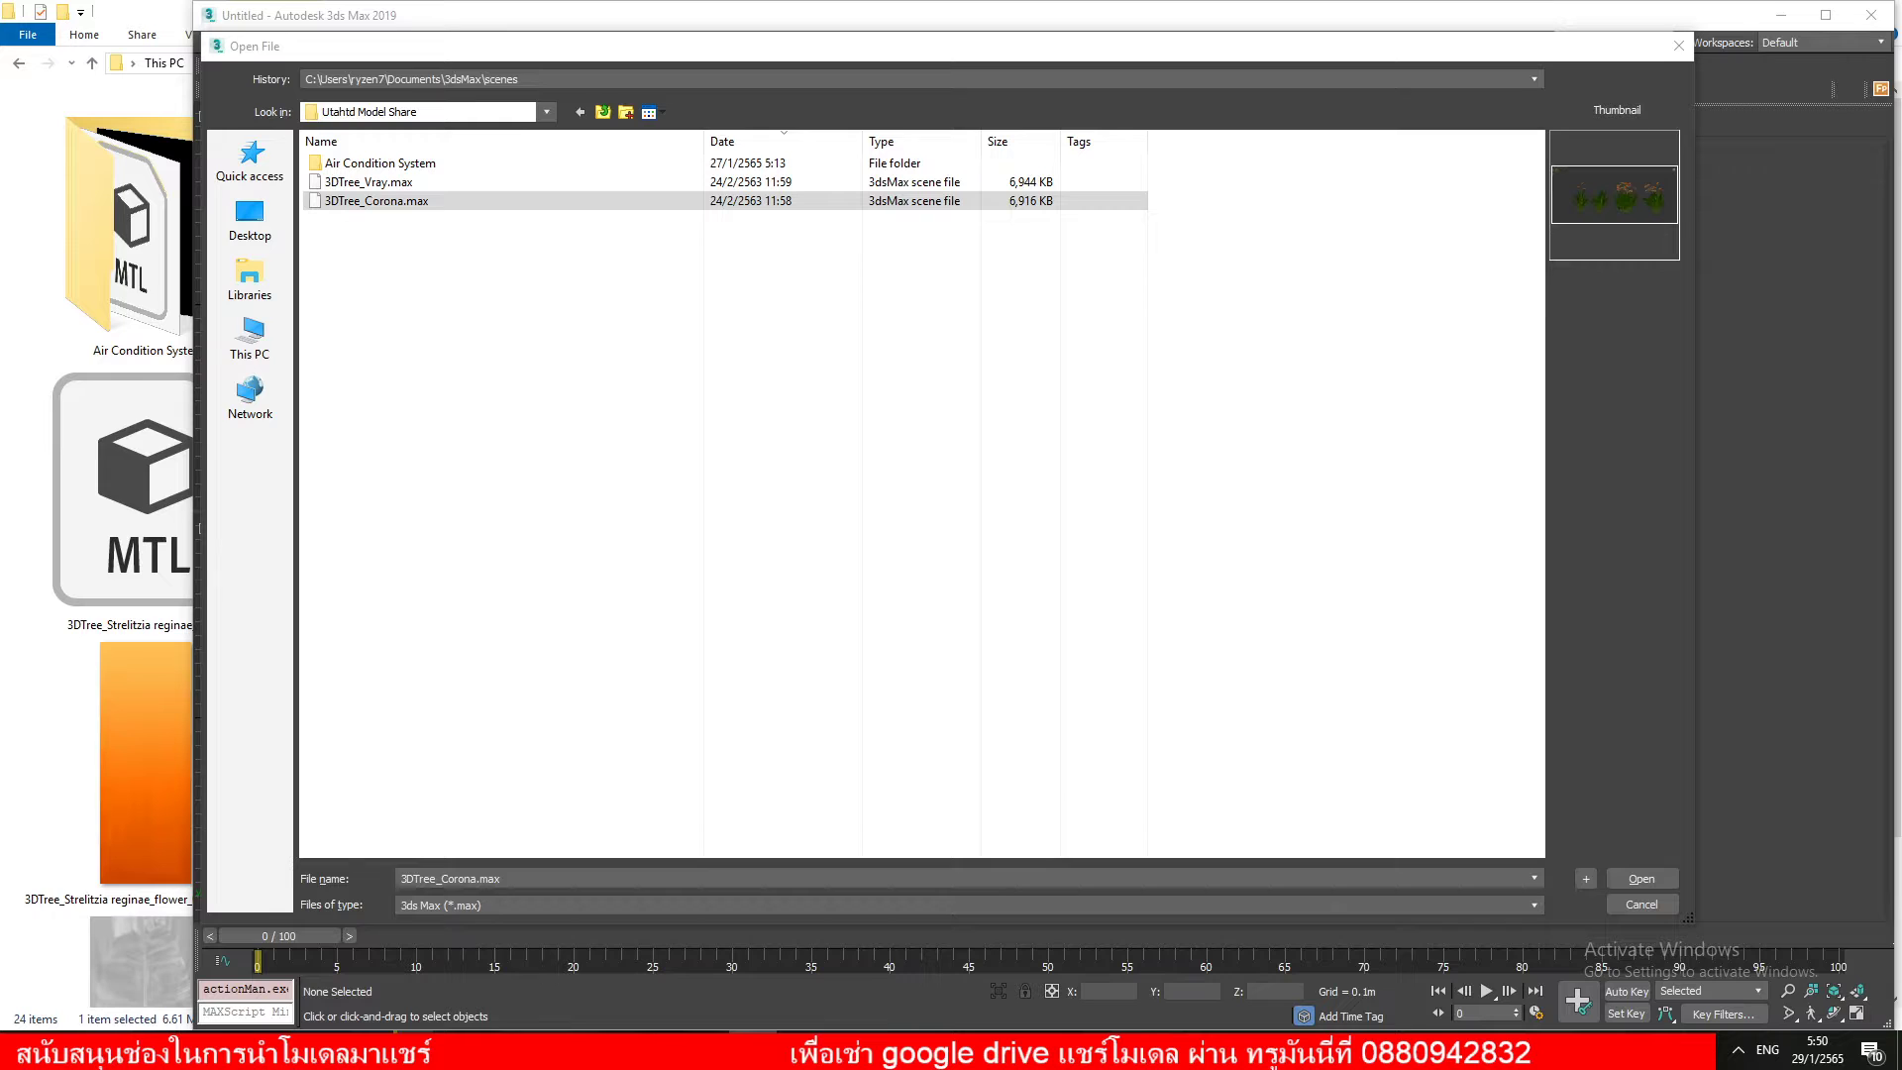
Open 3DTree_Vray.max from the Utahtd Model Share folder
left_click(376, 200)
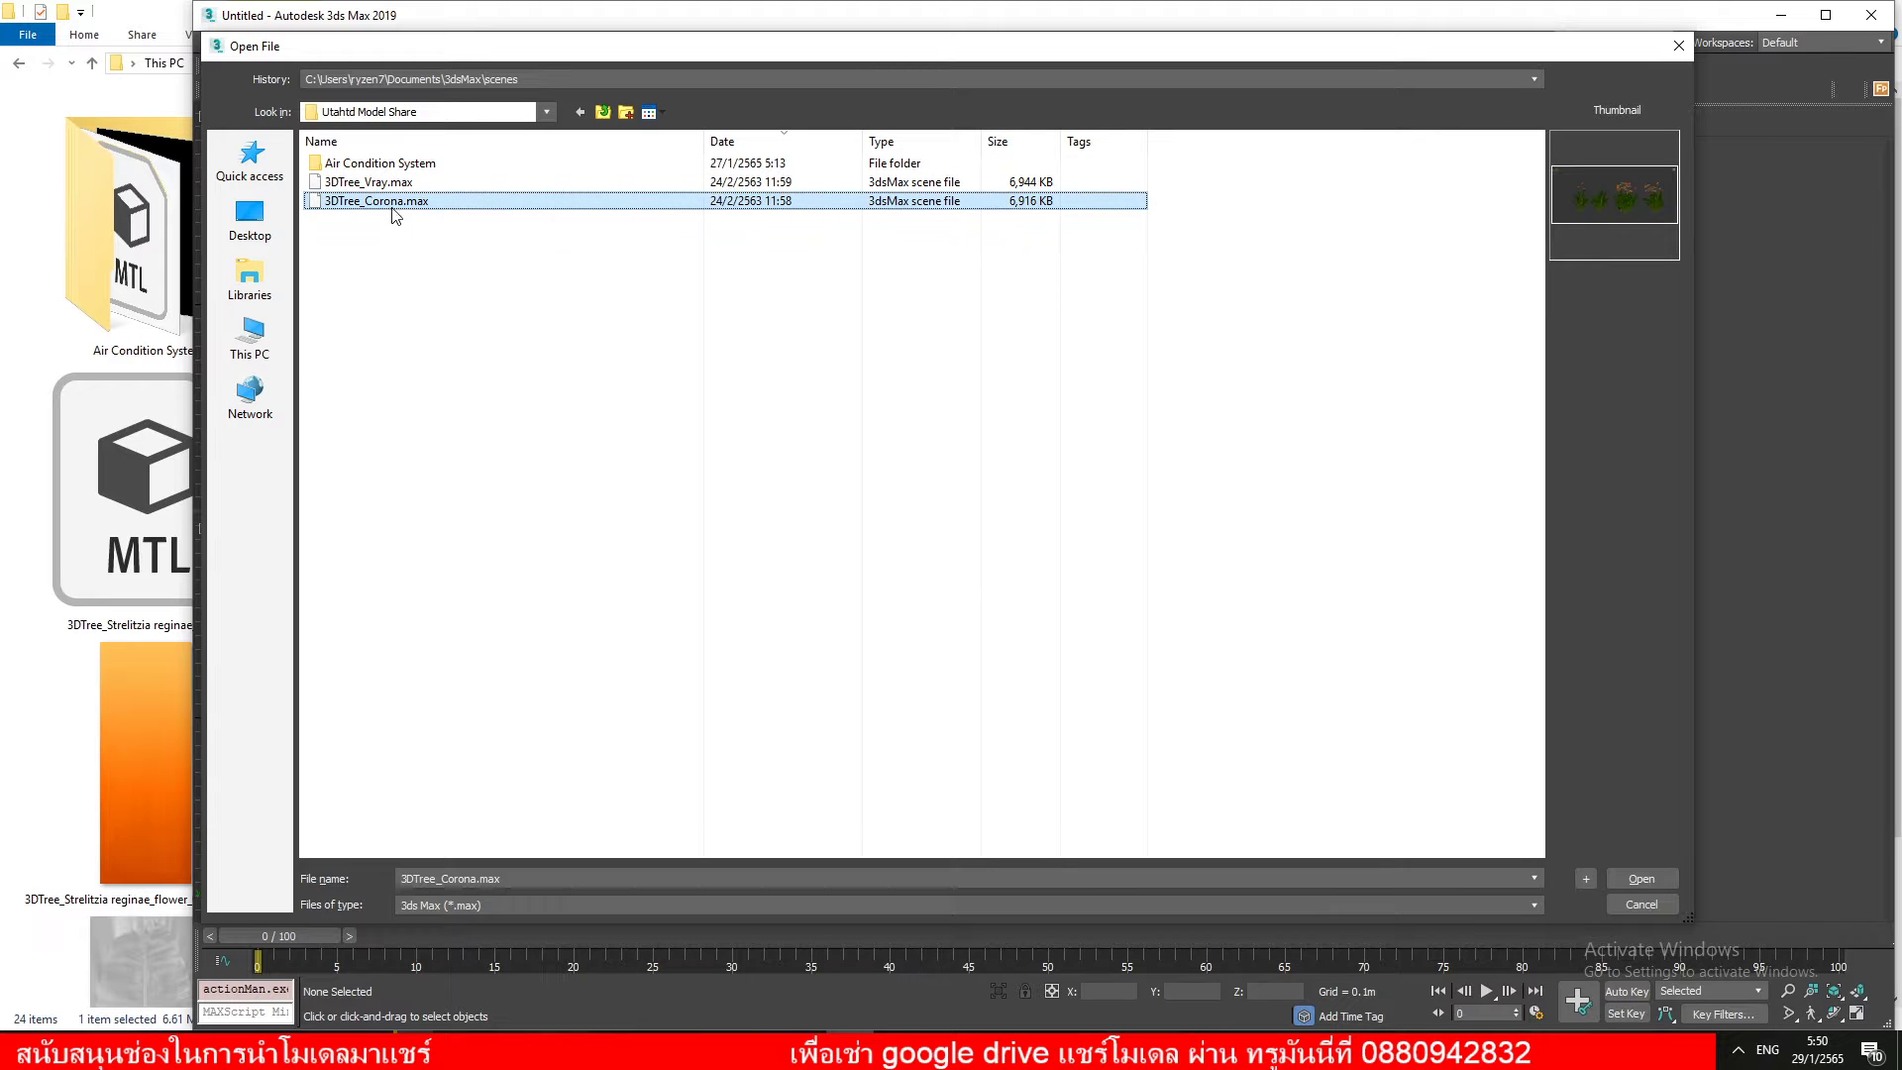
double_click(405, 184)
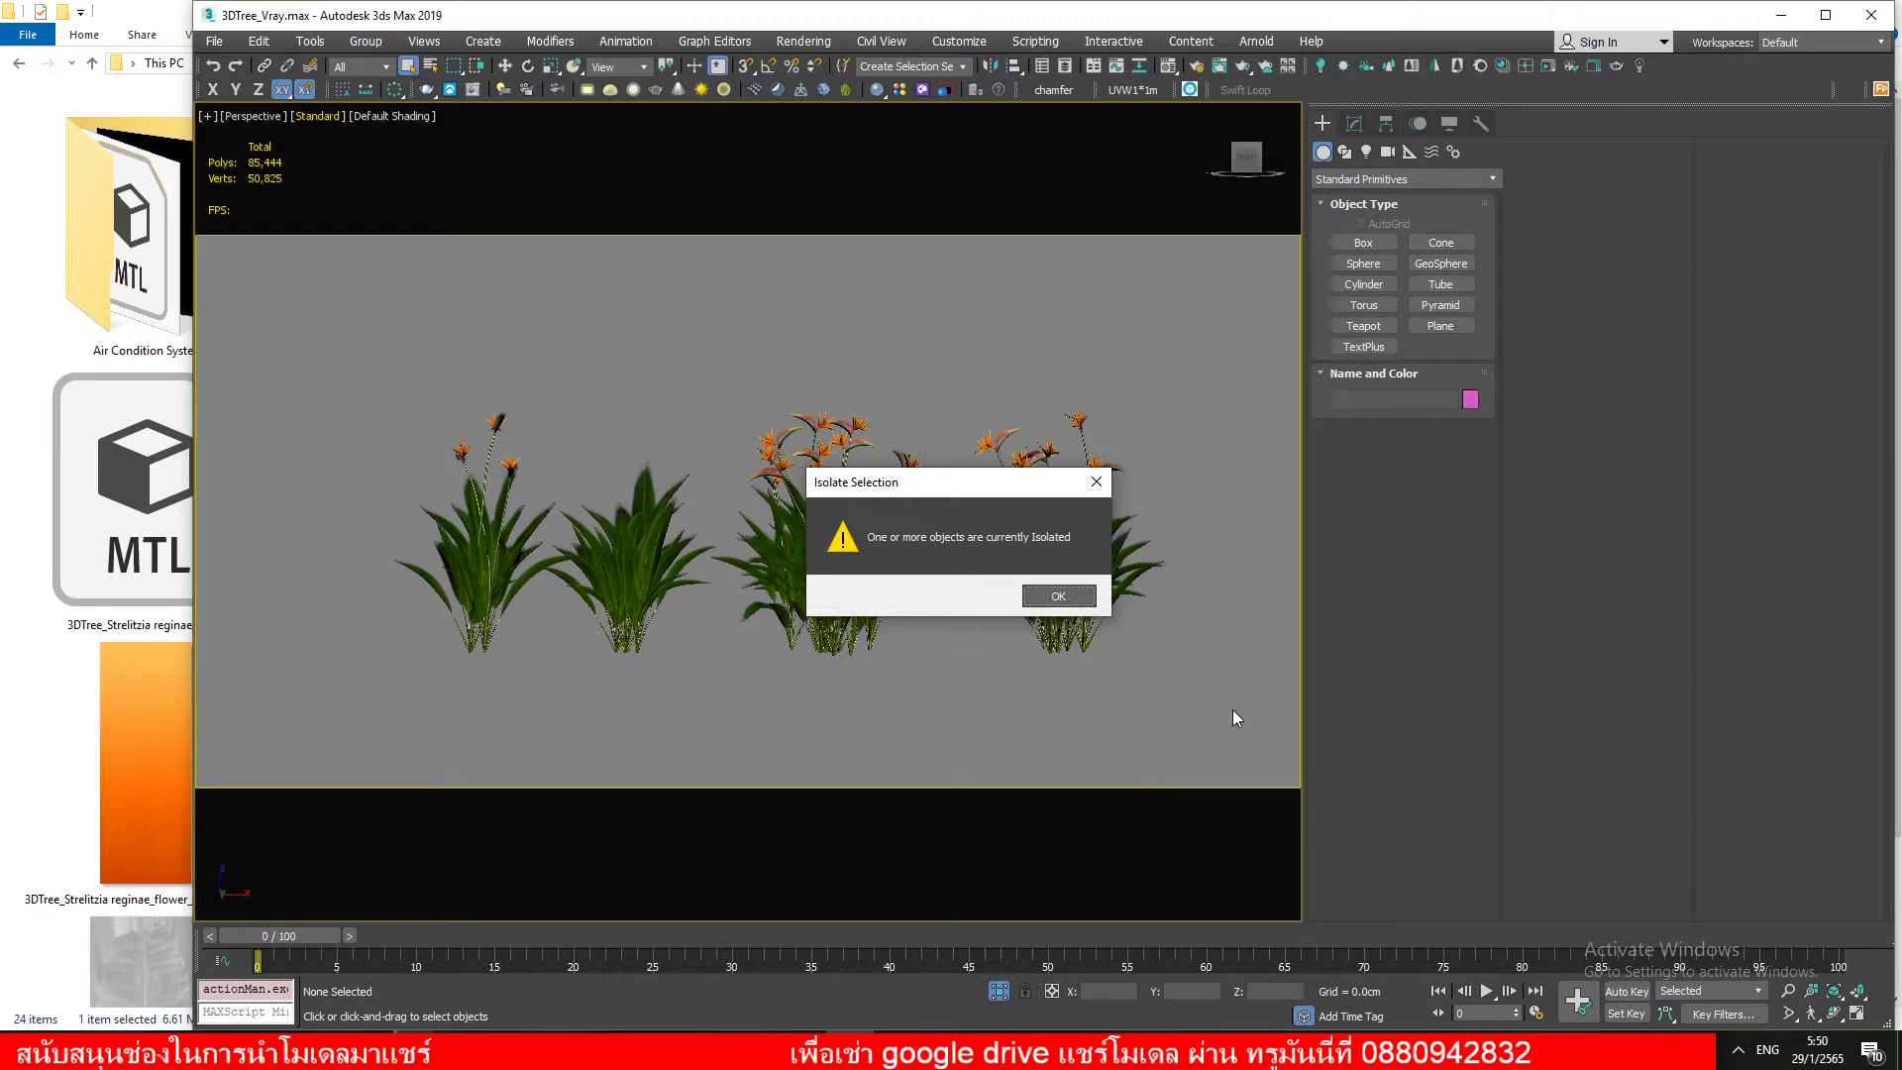
Dismiss the Isolate Selection warning, then orbit and zoom the Perspective view onto the four Strelitzia plants
left_click(1046, 592)
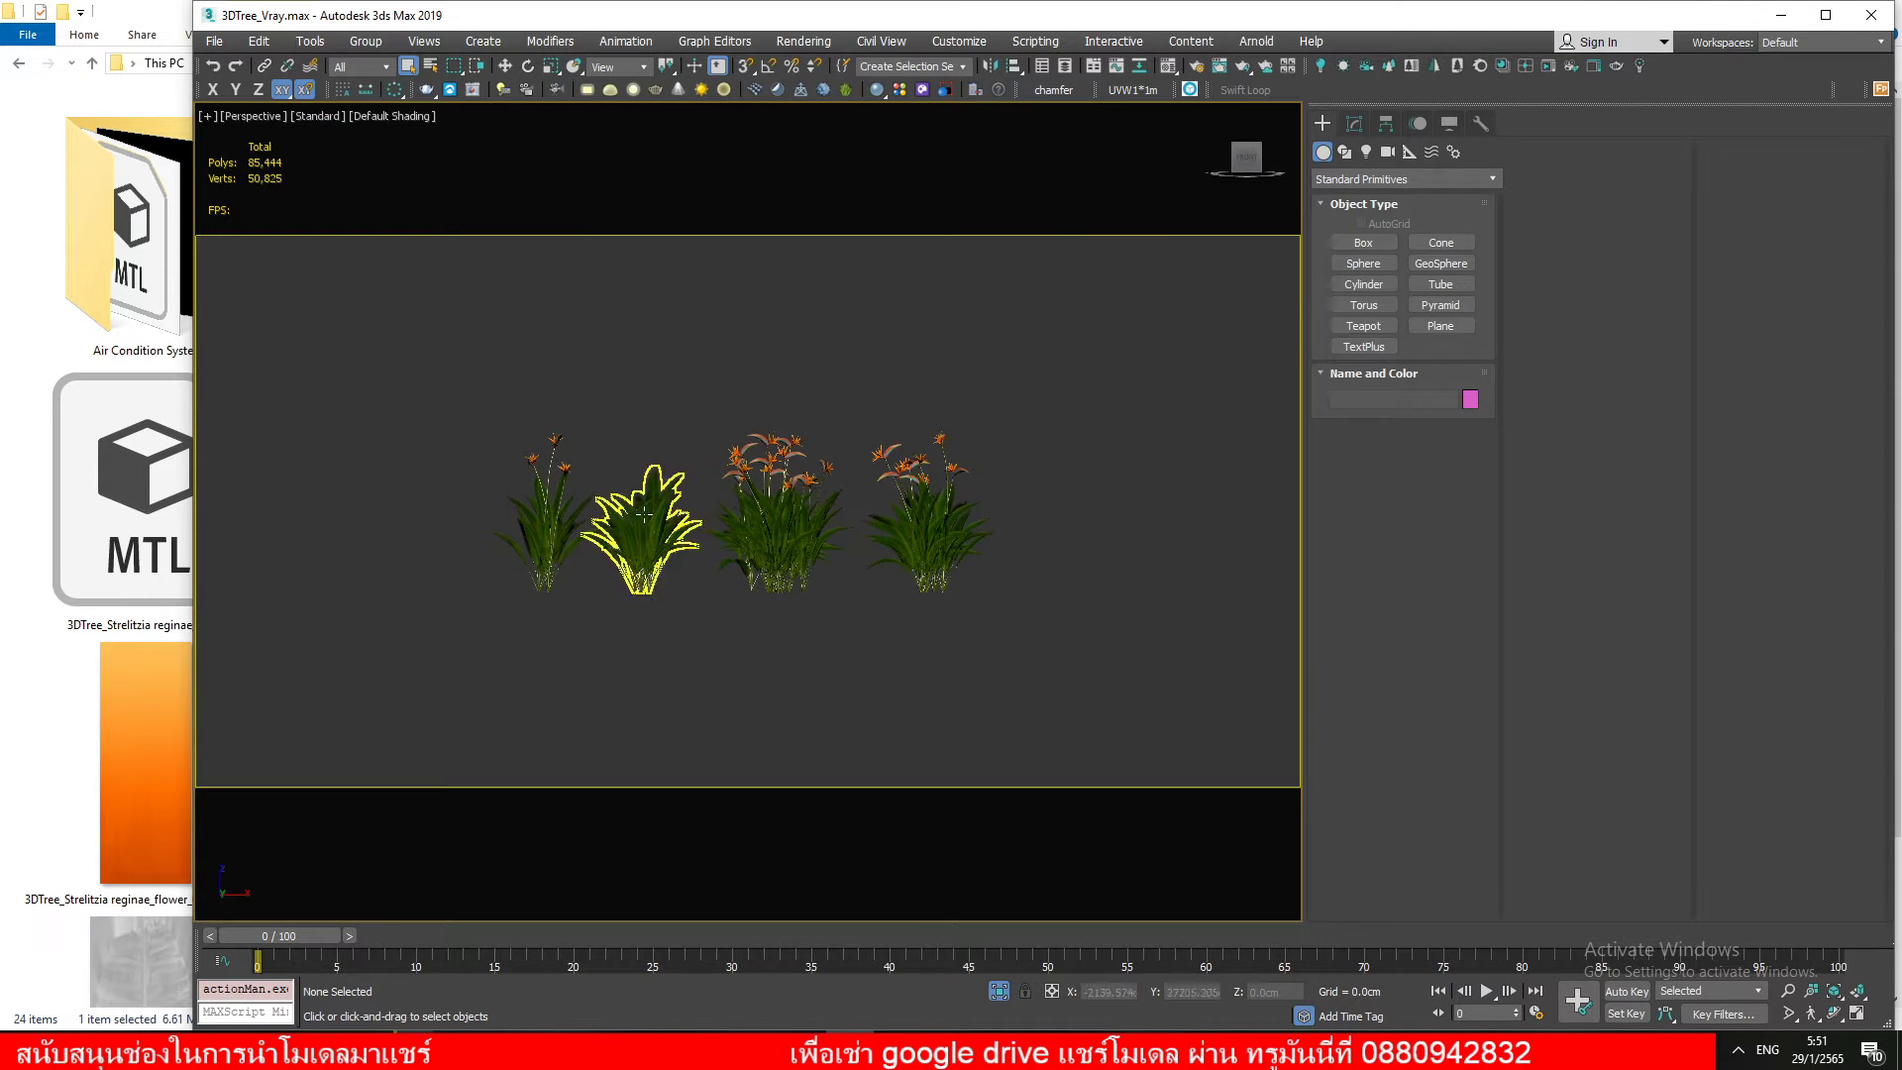
middle_click_drag(644, 525, 773, 510, "alt")
scroll(795, 508, "up", 2)
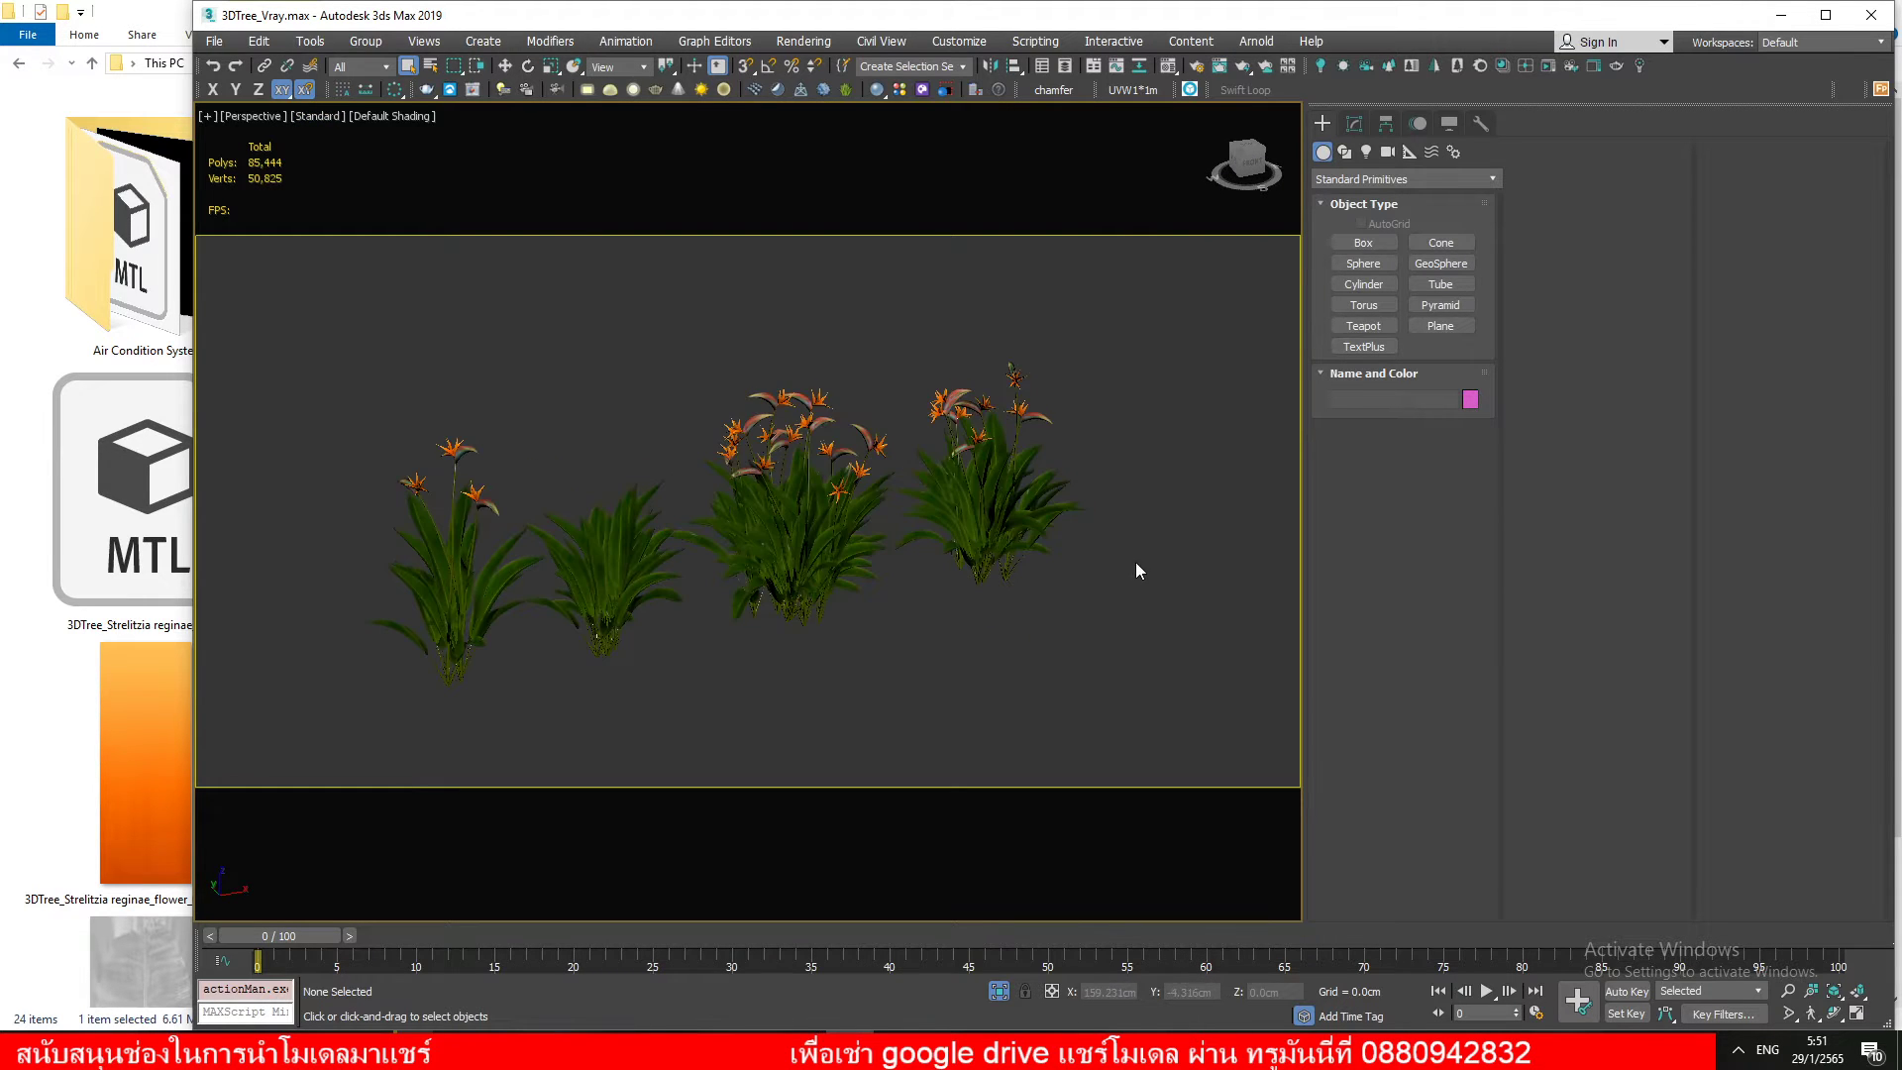
mouse_move(1136, 562)
middle_mouse_down("alt")
mouse_move(1061, 600)
mouse_move(1139, 599)
middle_mouse_up("alt")
scroll(1089, 555, "up", 1)
scroll(1110, 550, "up", 2)
scroll(1138, 599, "down", 2)
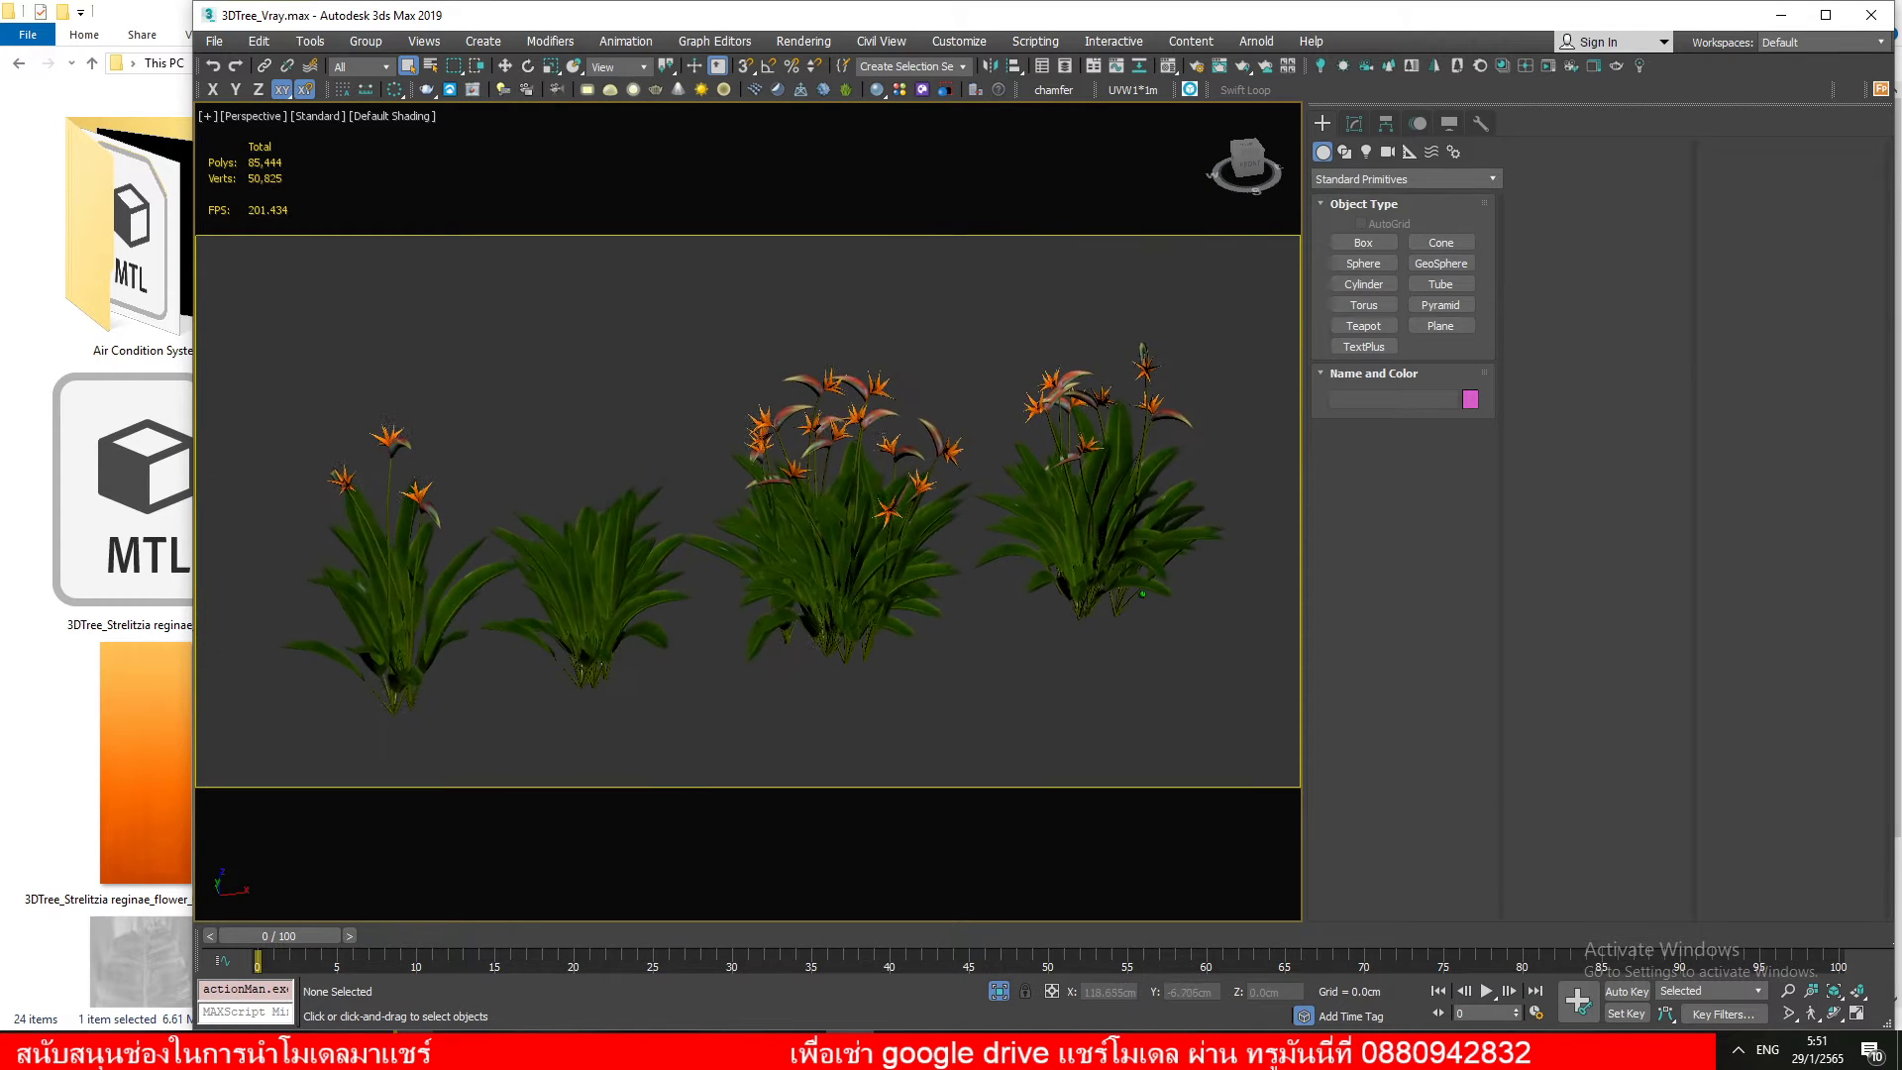
scroll(1125, 637, "down", 1)
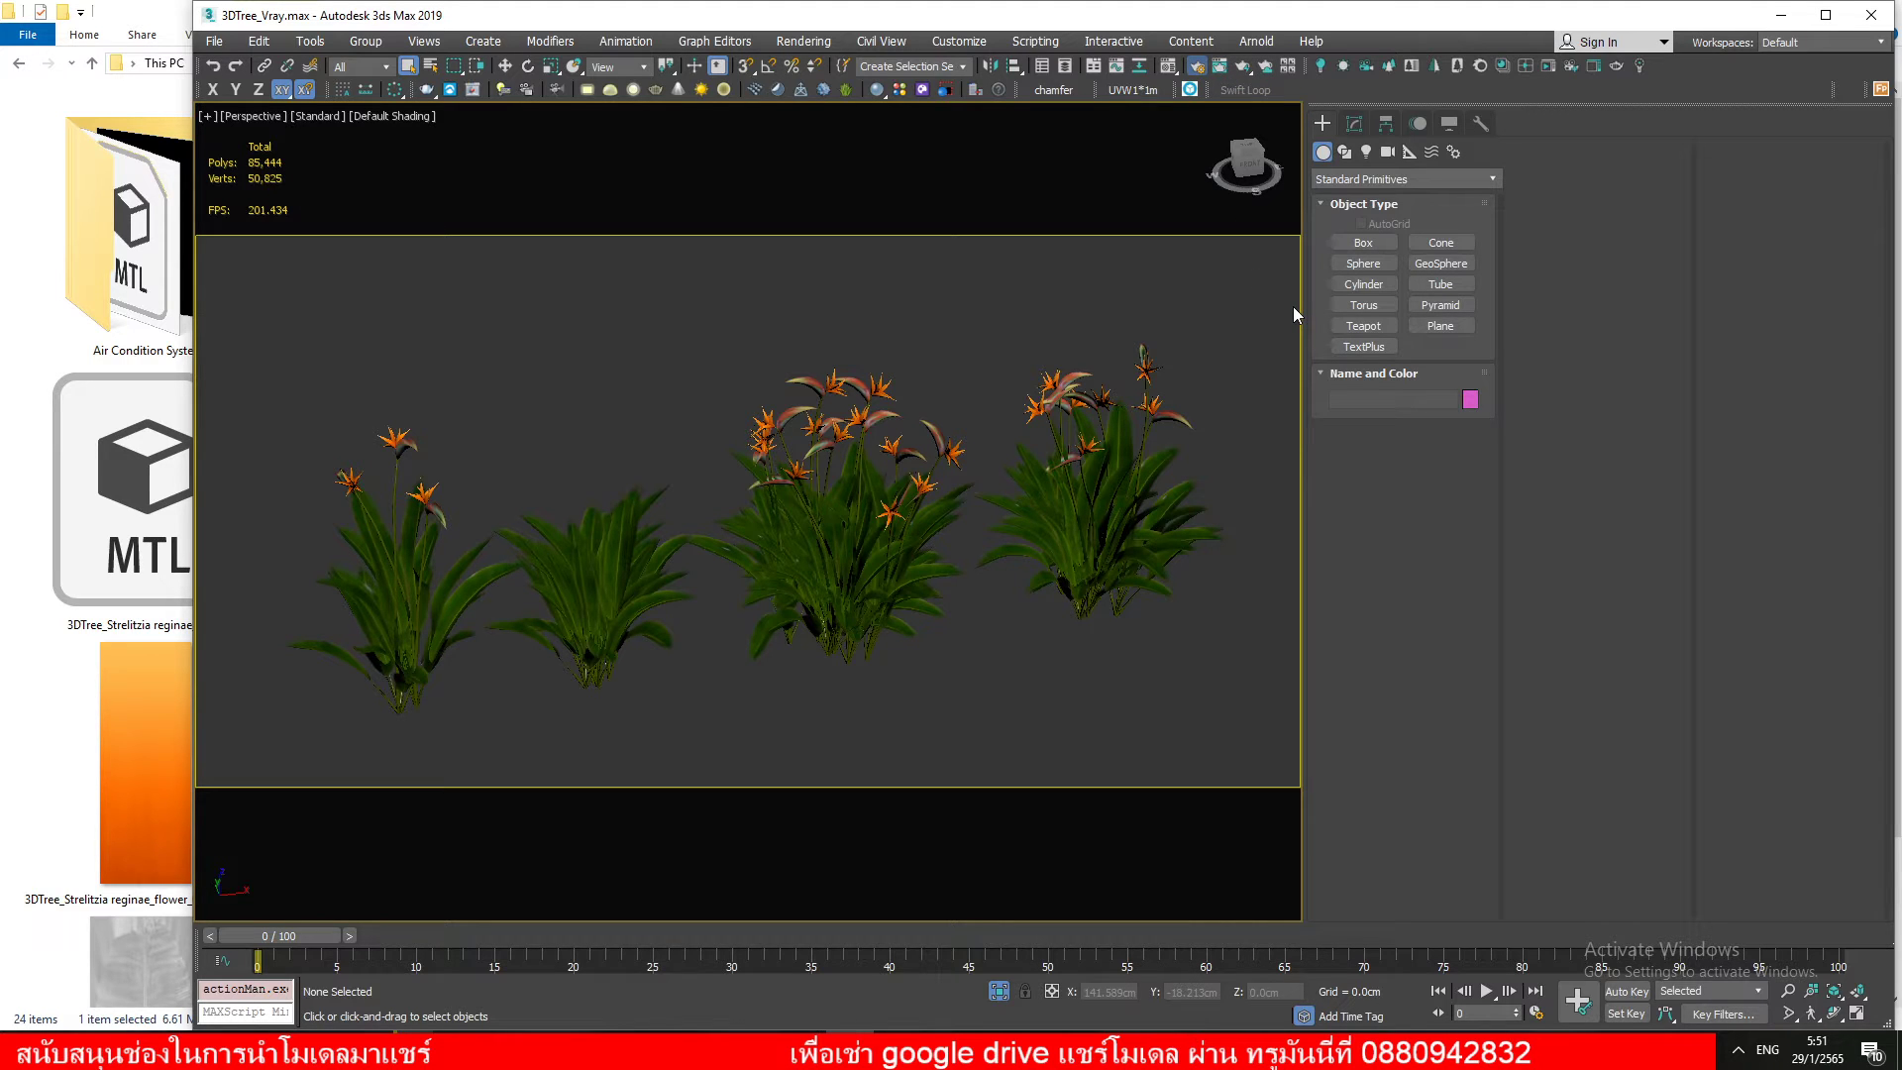
Load the 'test render vray 2021+hdri environment' render preset in Render Setup
key("F10")
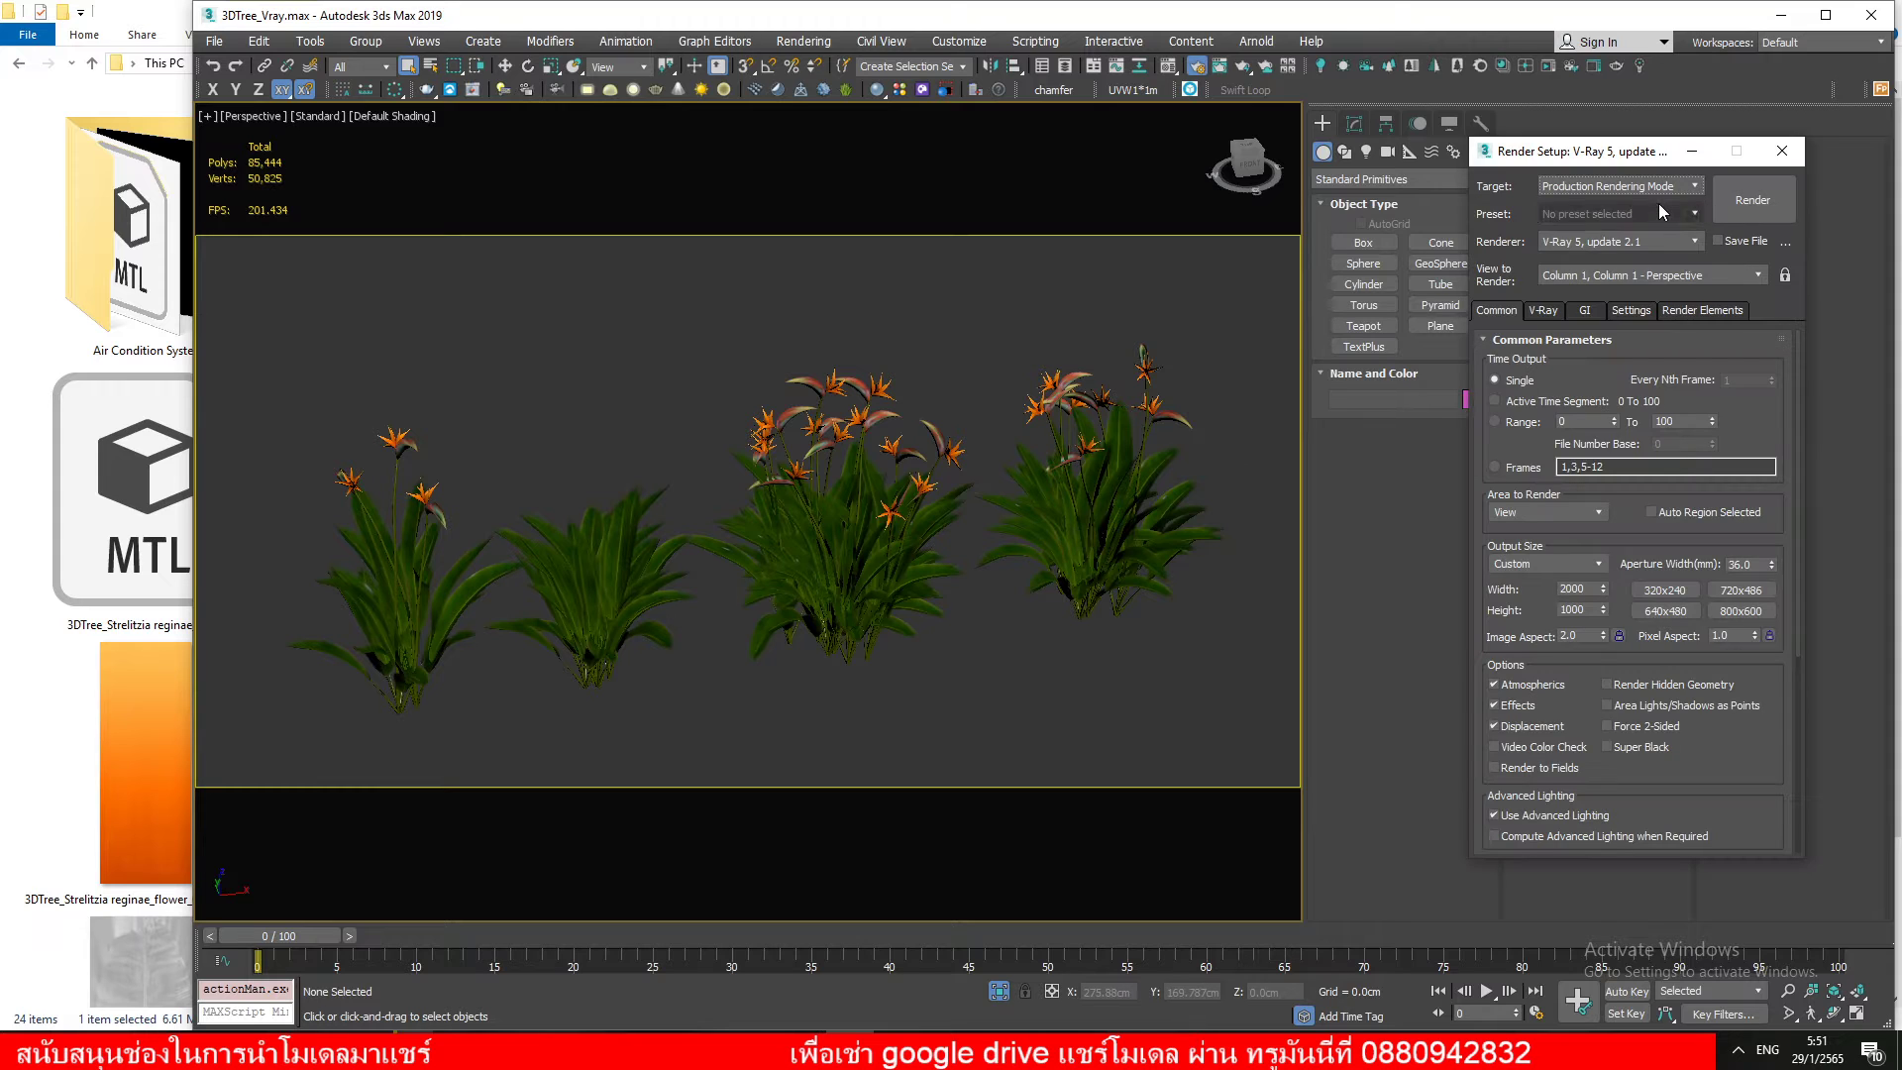
left_click(1659, 210)
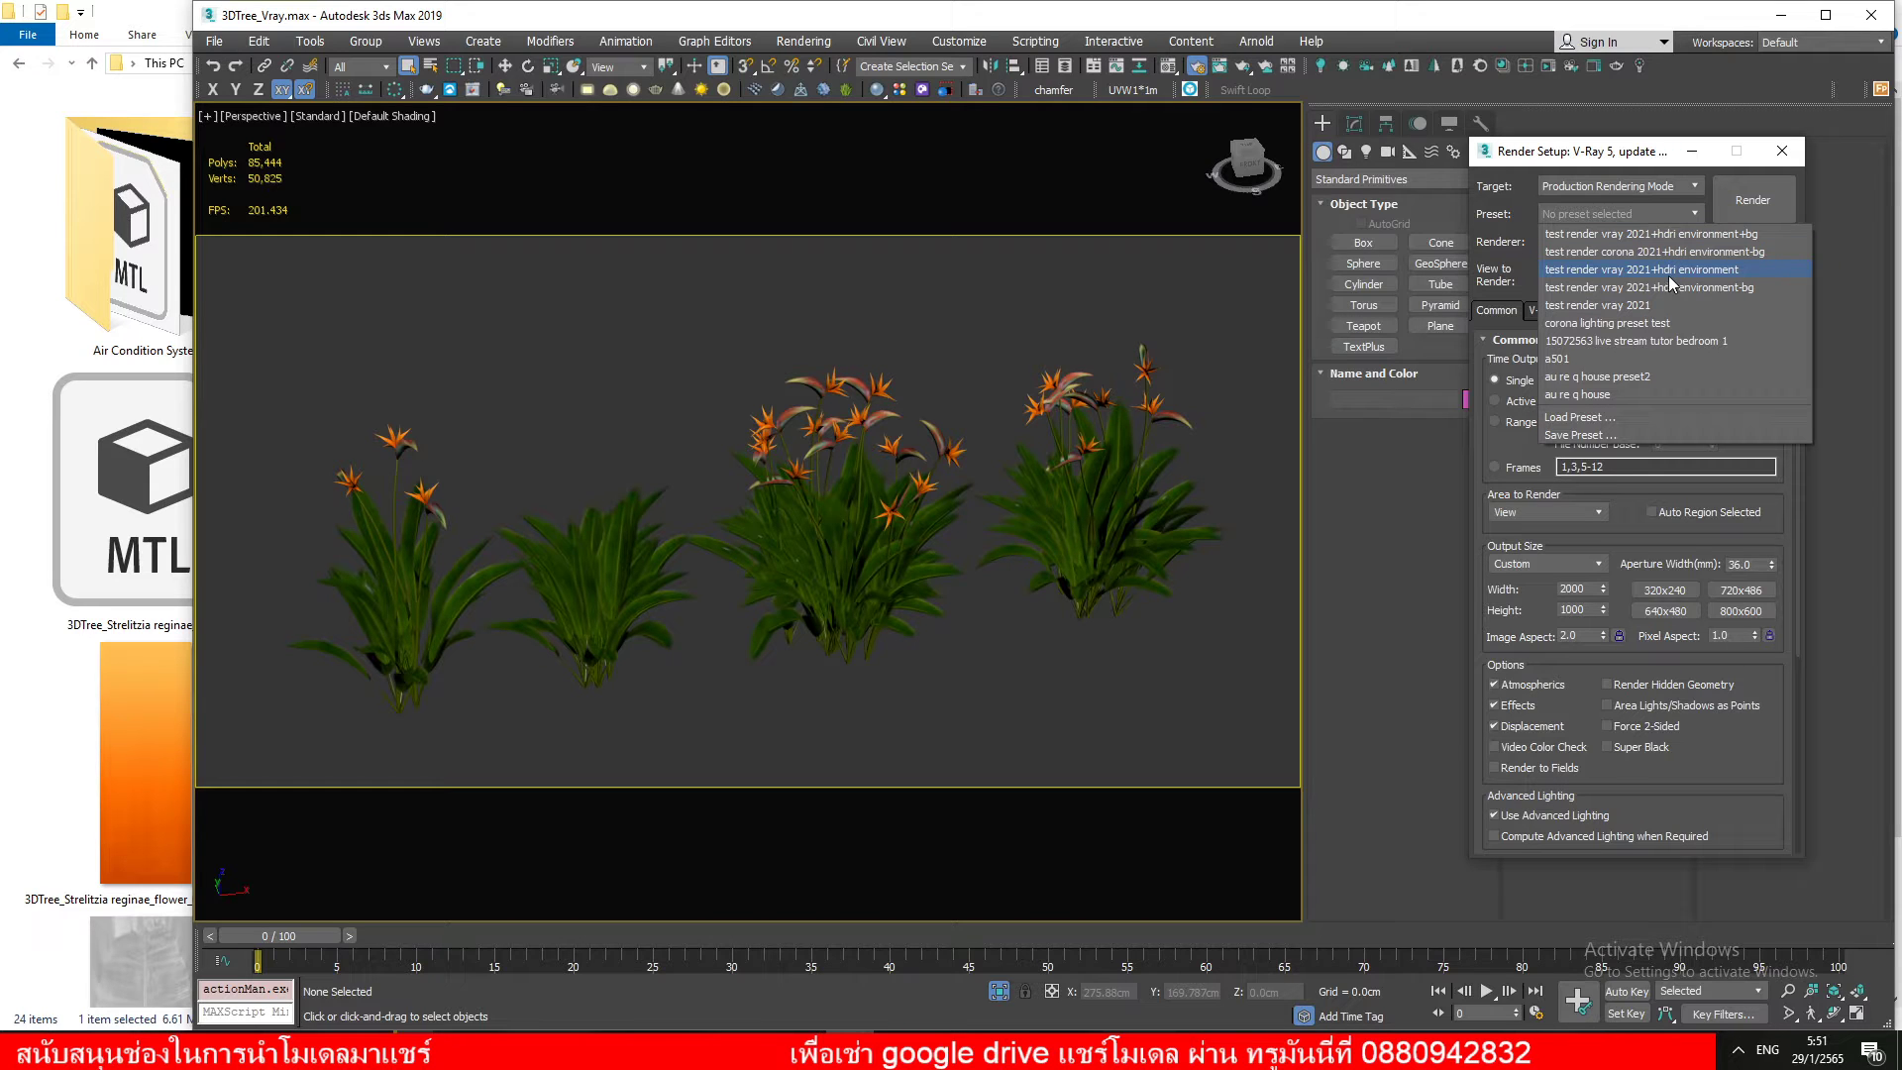
left_click(1671, 280)
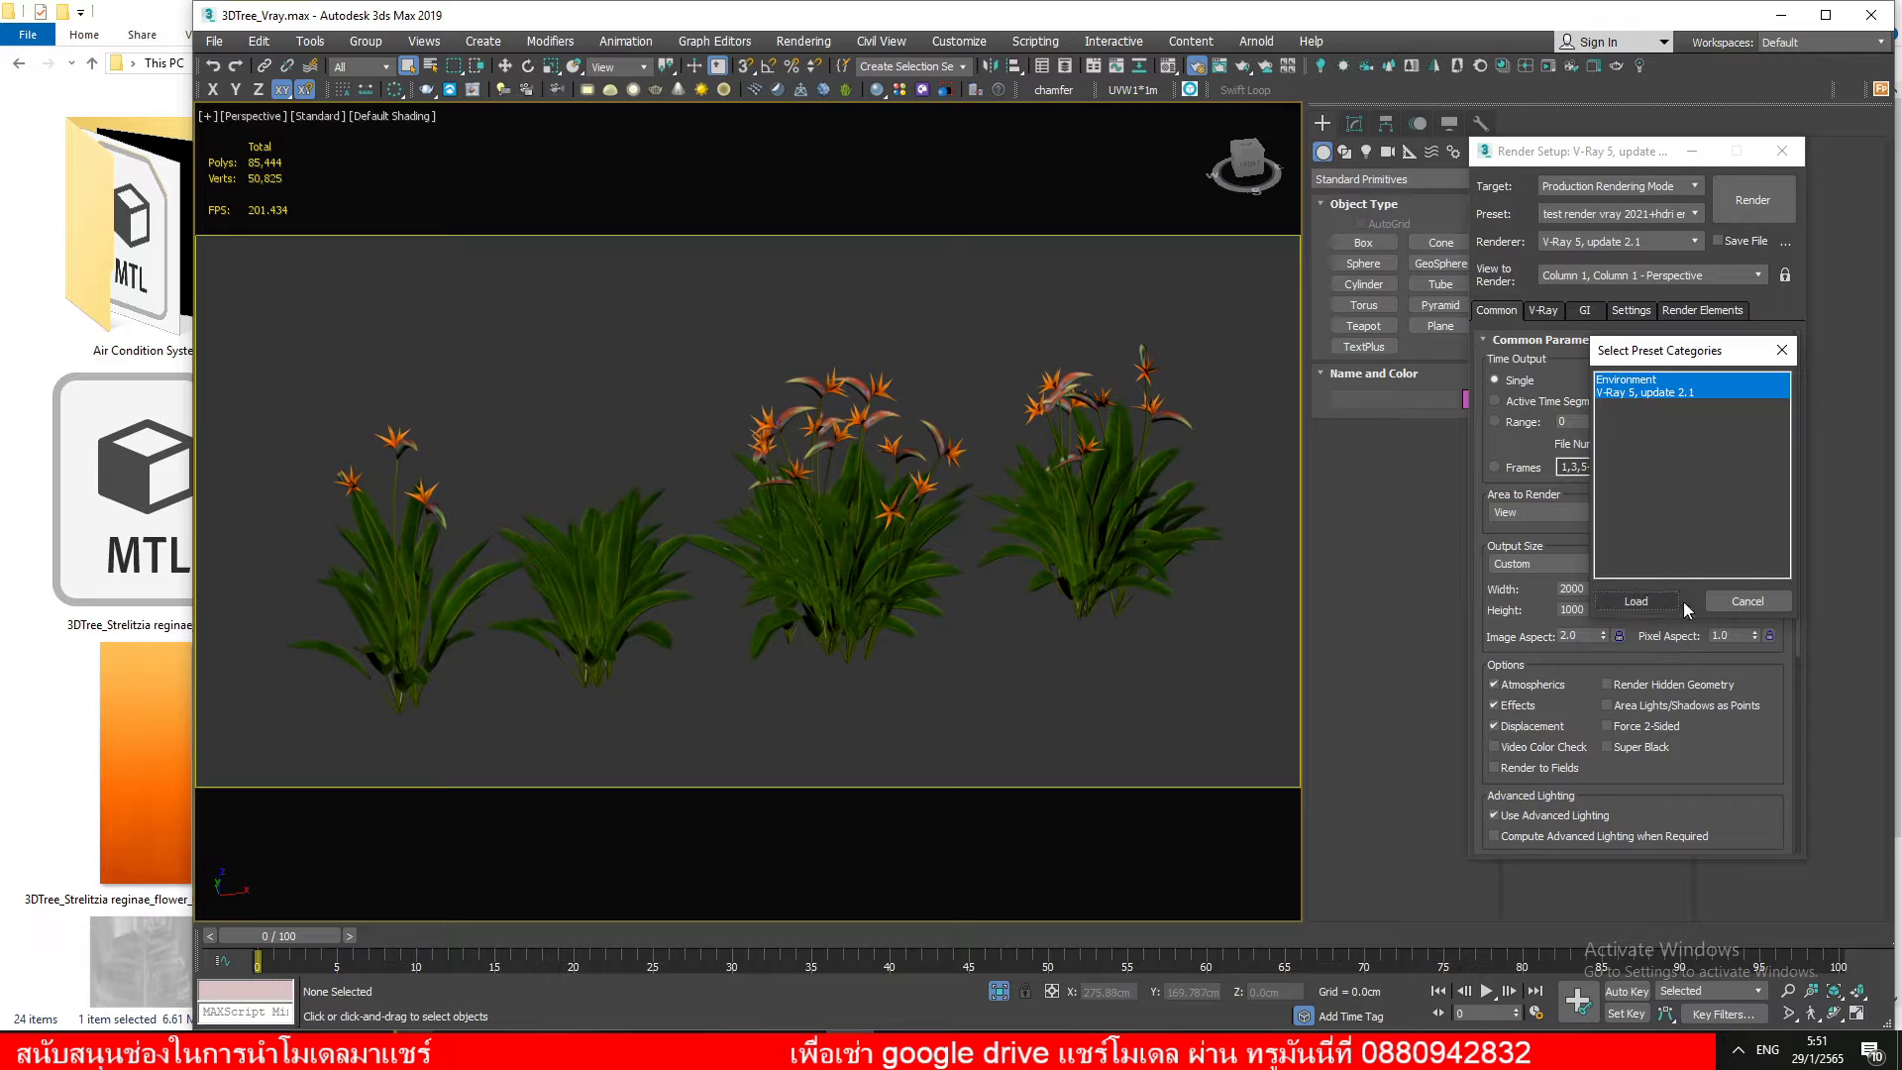
left_click(1640, 601)
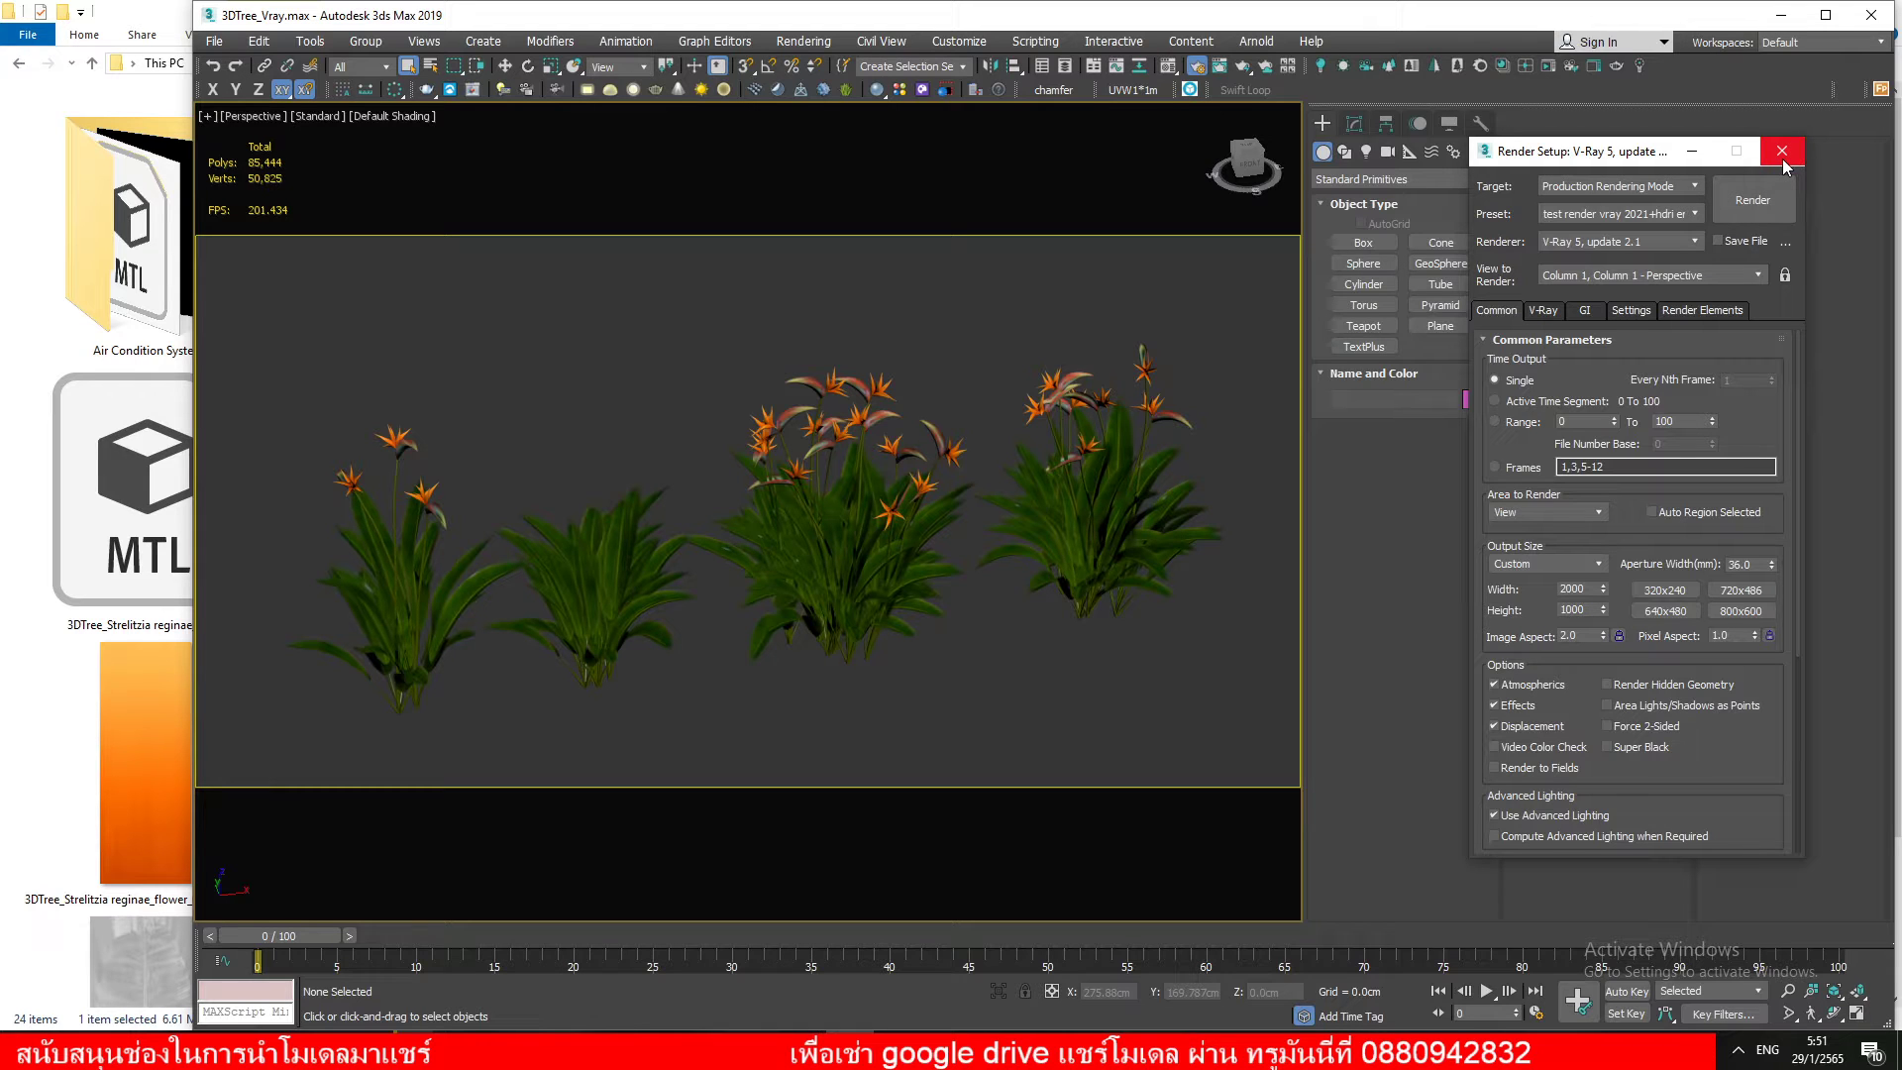
Create Plane001, a roughly 322 × 486 cm ground plane beneath the four plants
left_click(1782, 152)
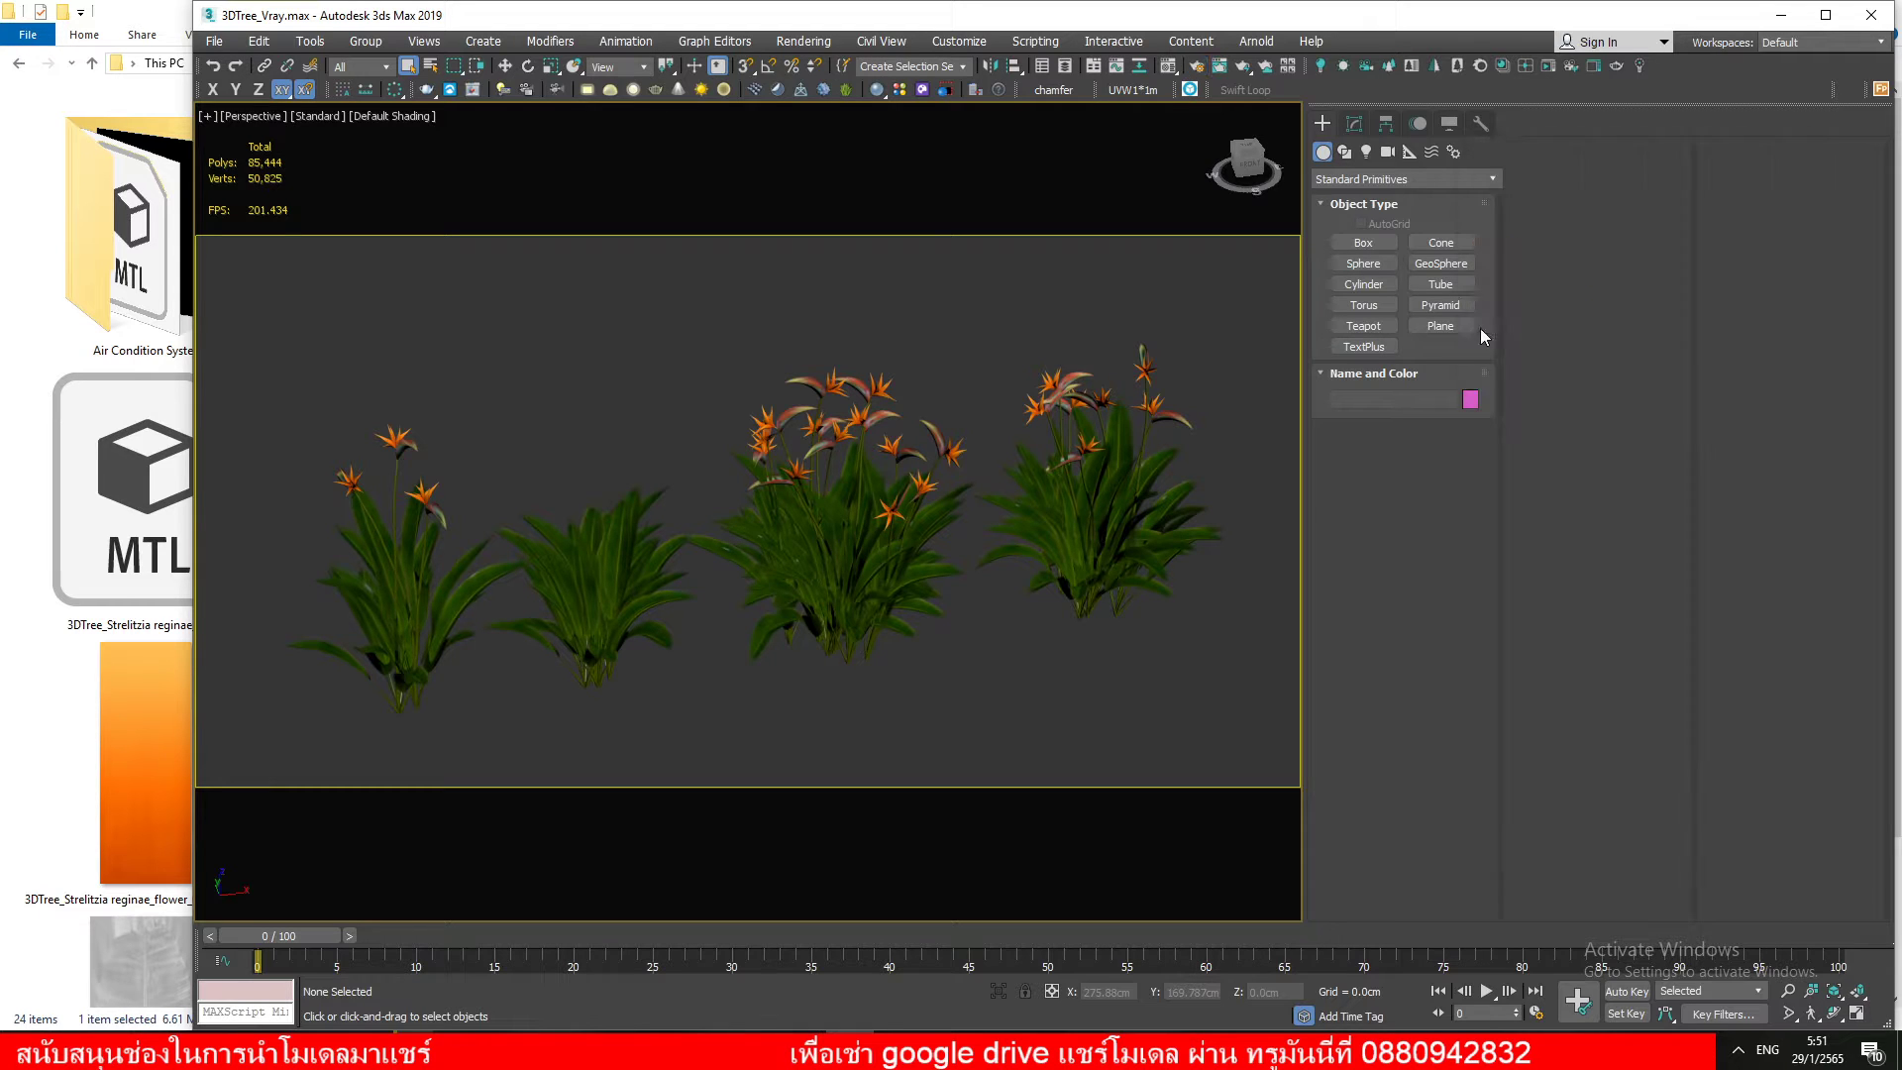
left_click(1441, 326)
scroll(871, 429, "down", 5)
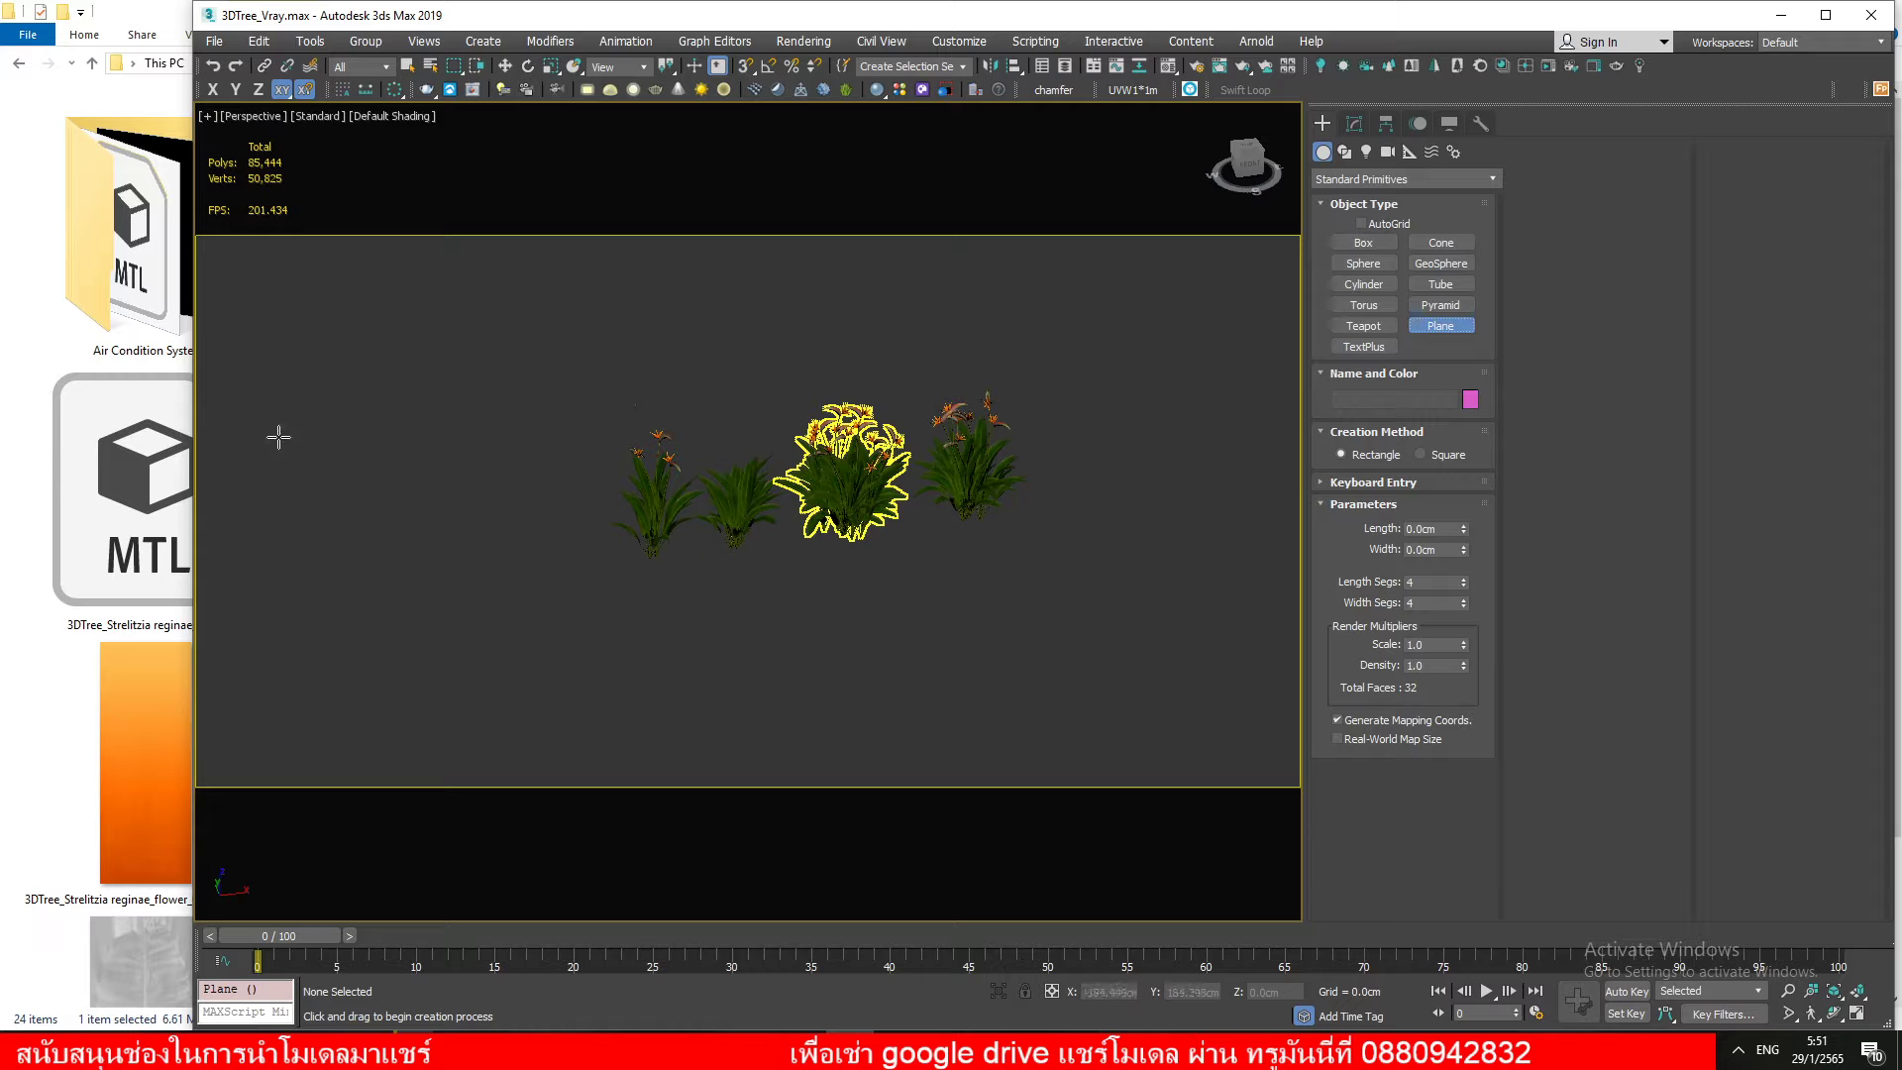
left_click_drag(240, 446, 1447, 654)
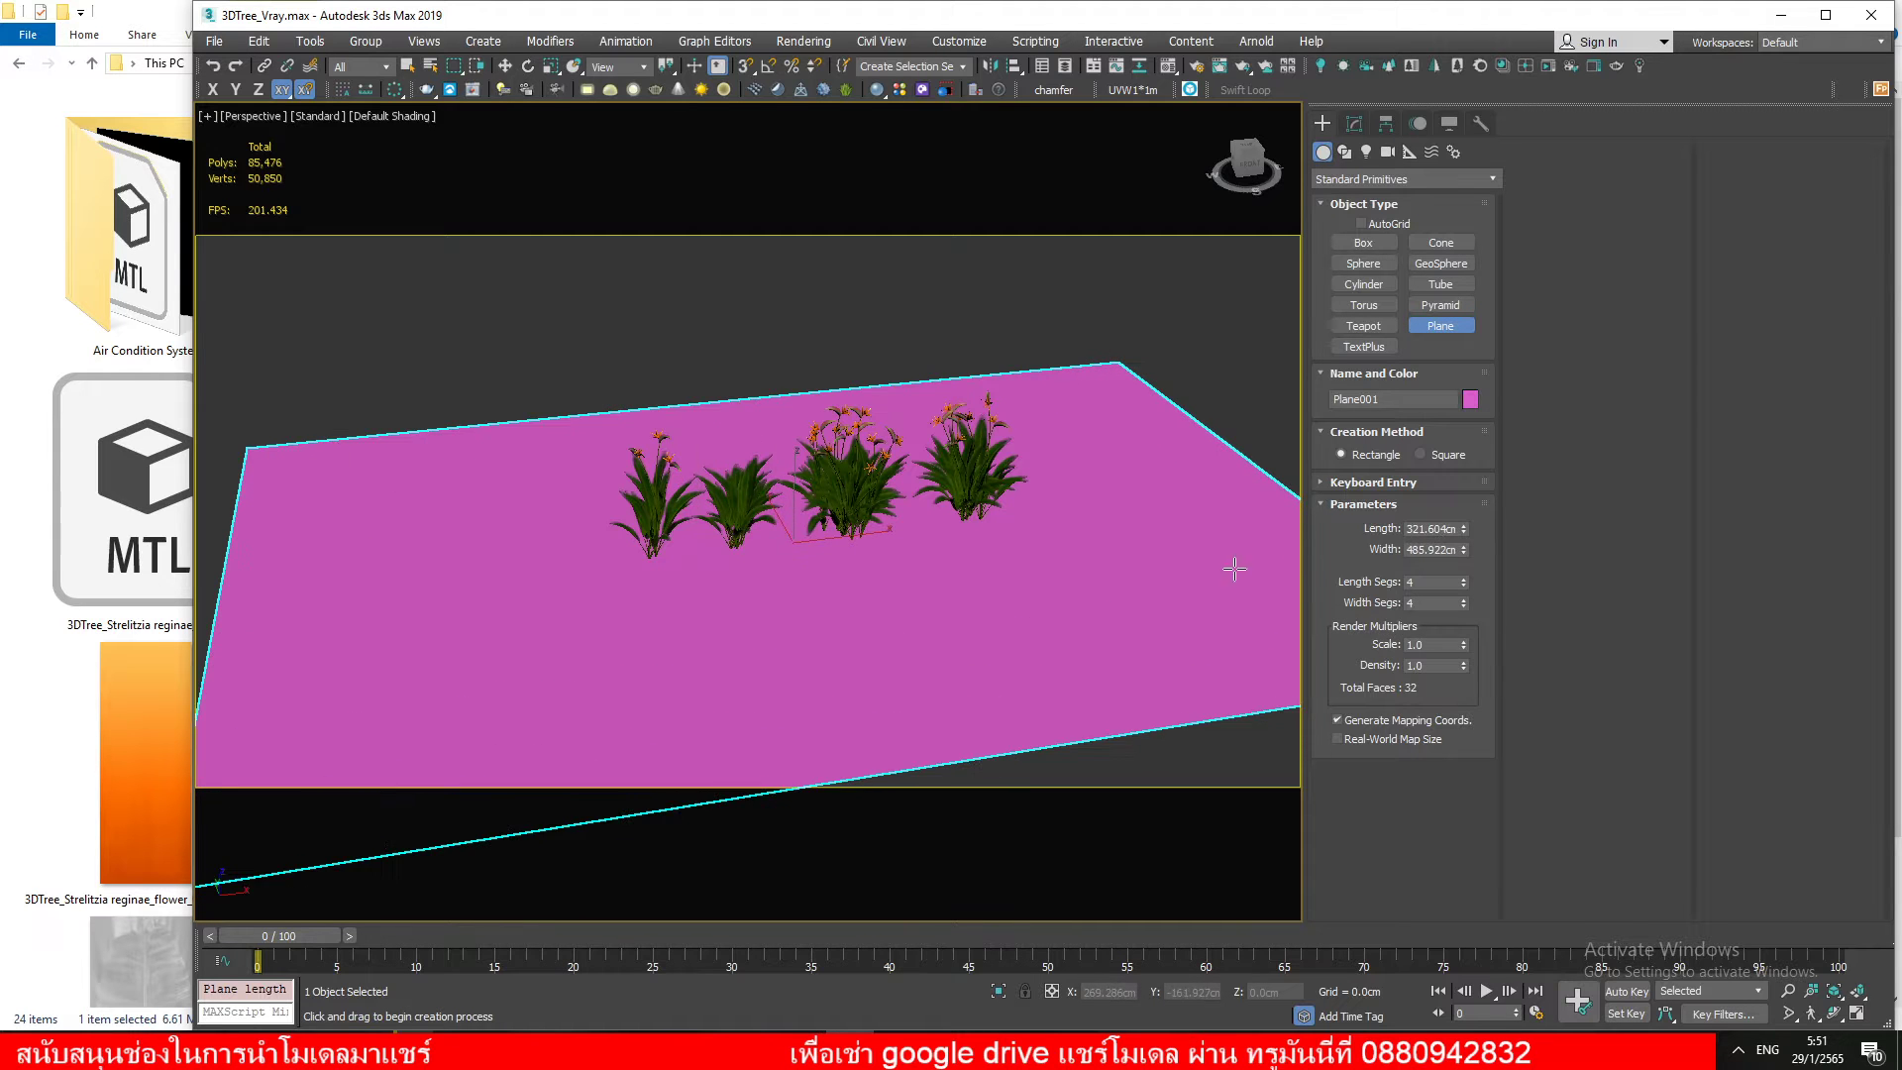
right_click(1075, 510)
left_click(847, 520)
scroll(852, 517, "up", 3)
scroll(852, 517, "up", 3)
middle_click_drag(852, 518, 952, 525, "alt")
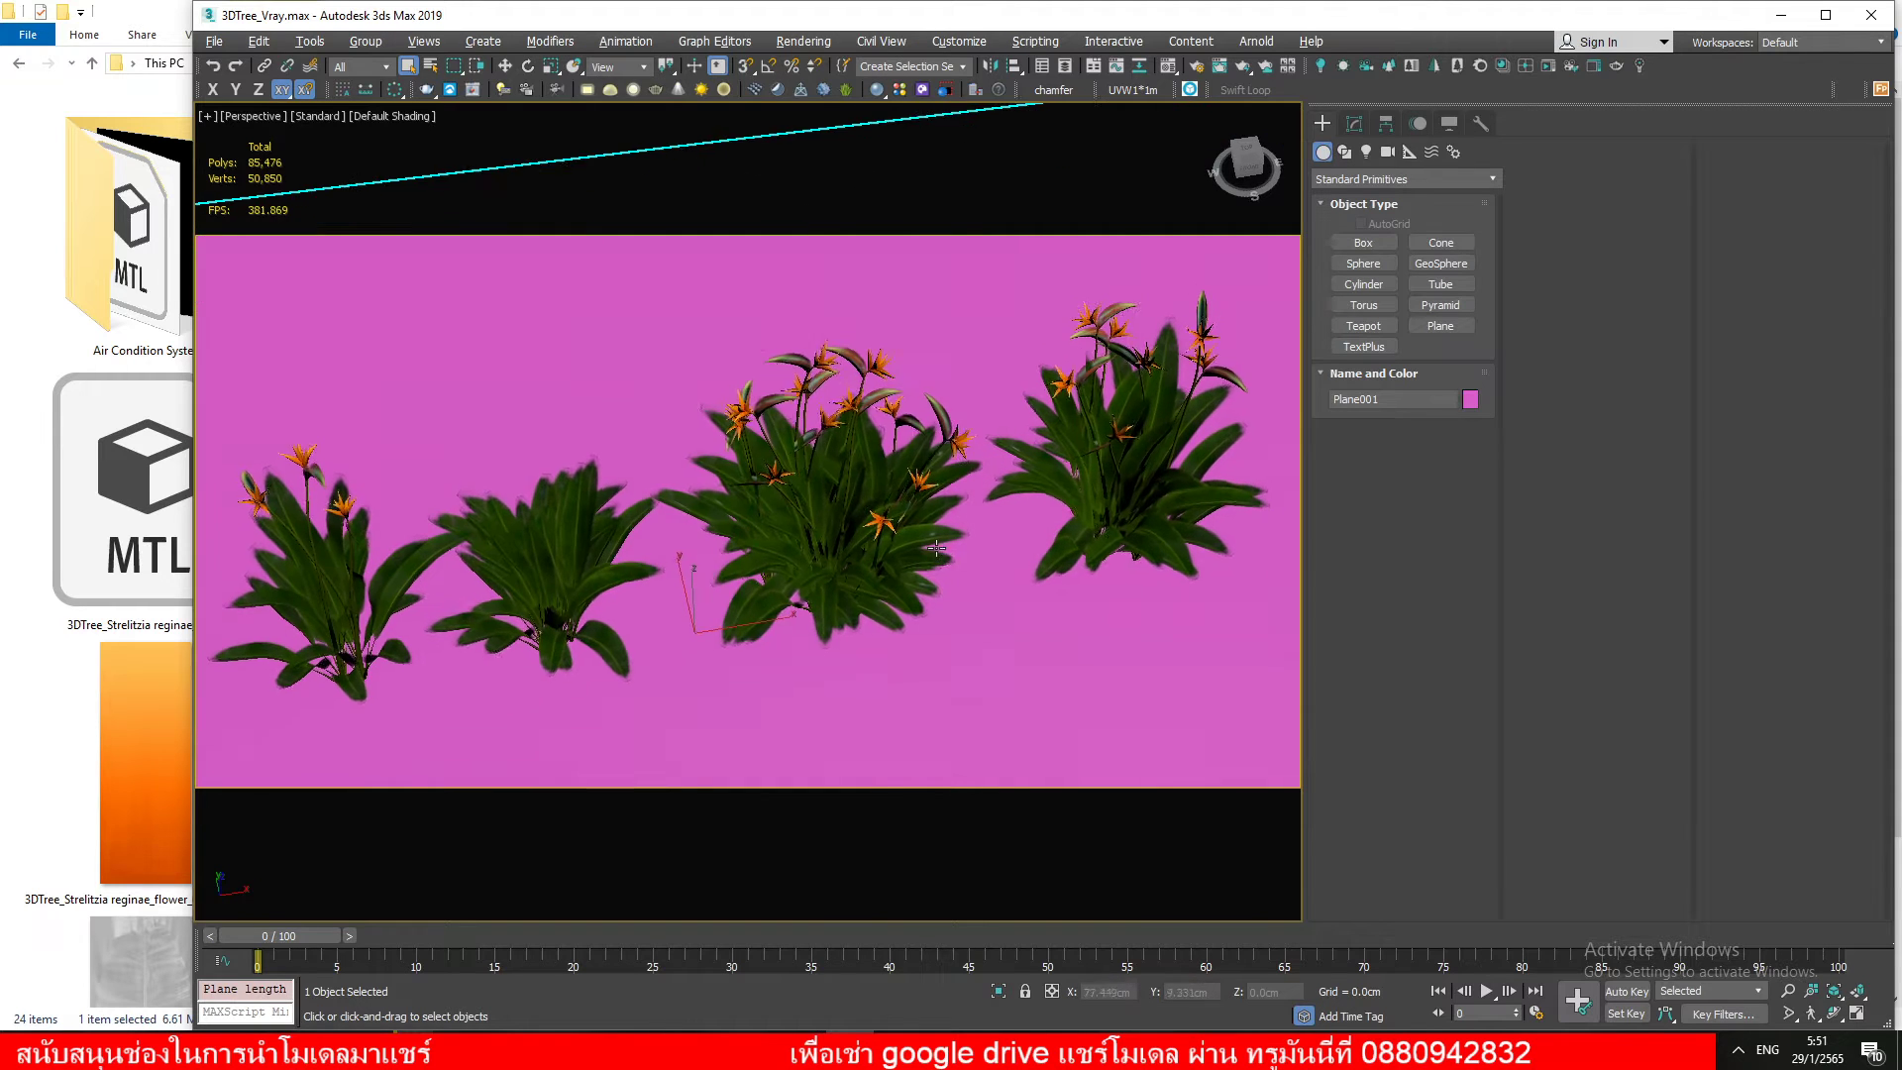
left_click(1175, 67)
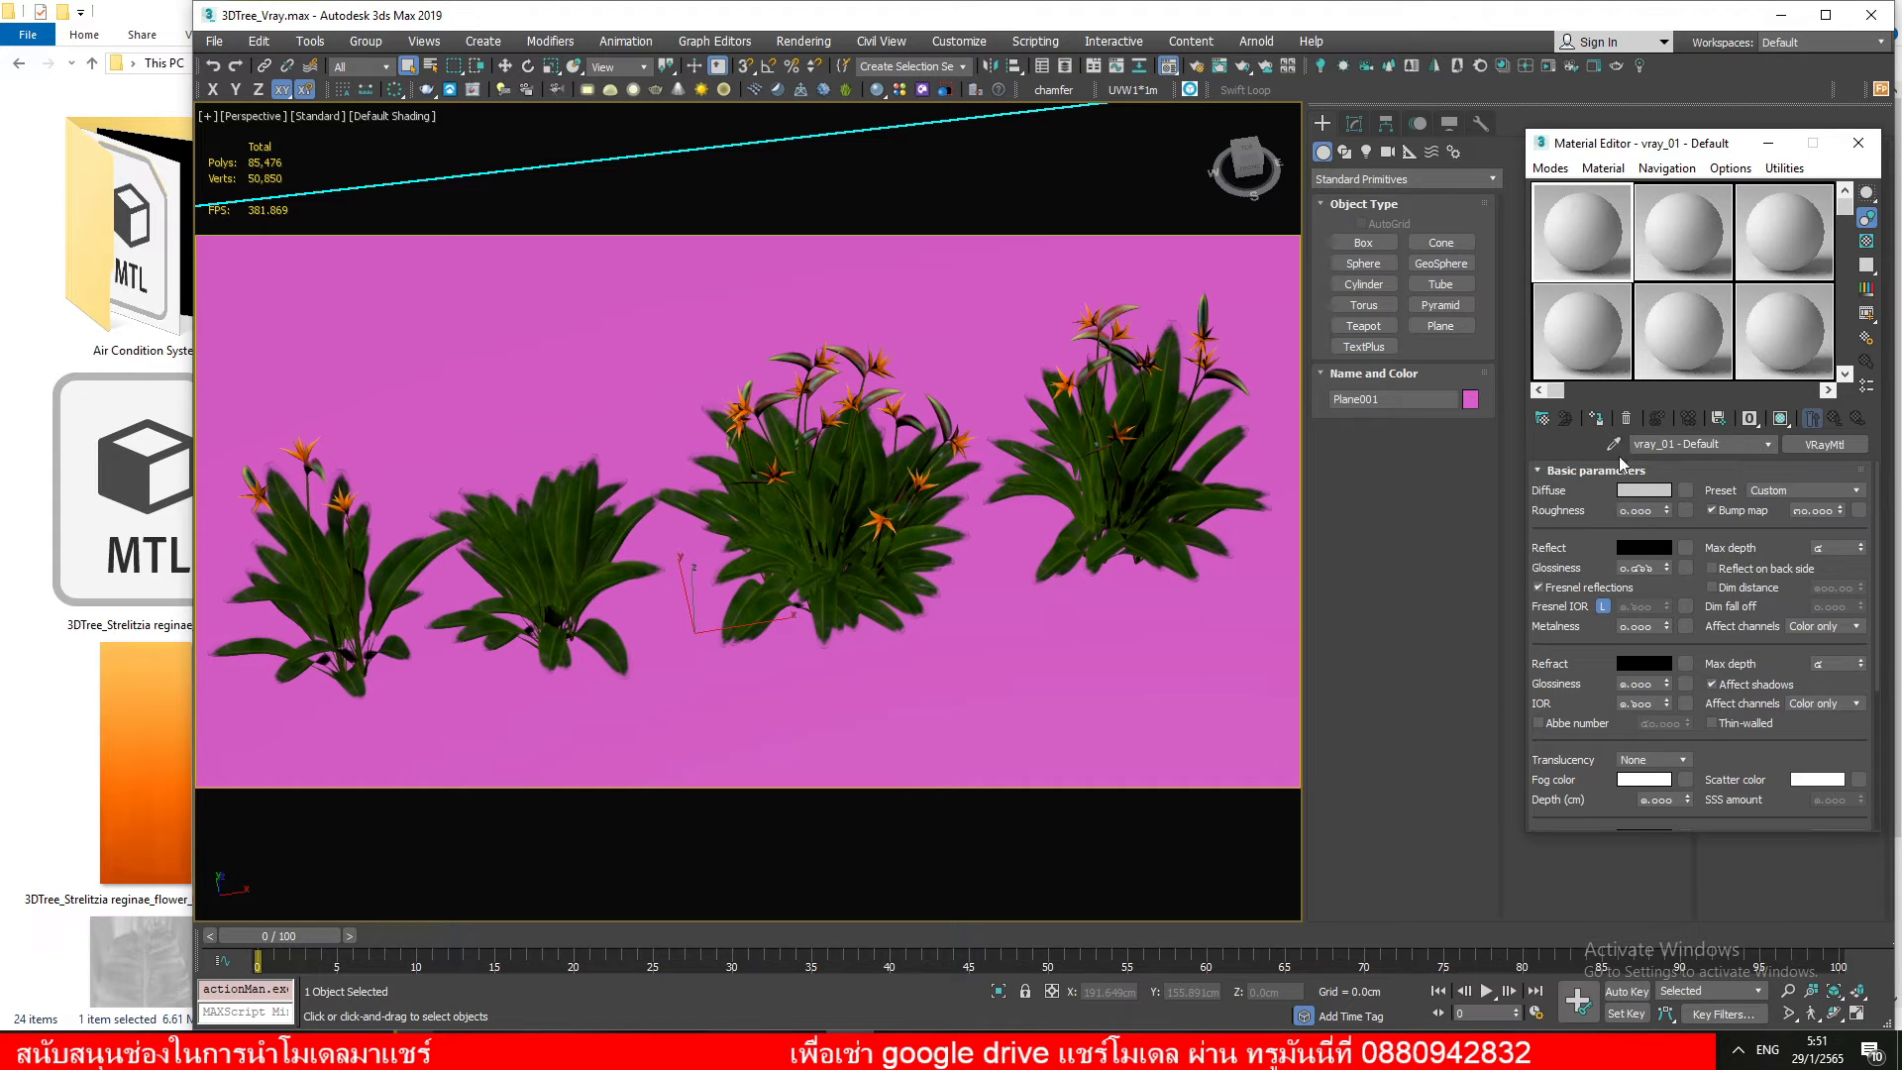
Fetch the white material from Utahtd Vray Material Library Setting 2022 and drag it onto the plane
left_click(1553, 421)
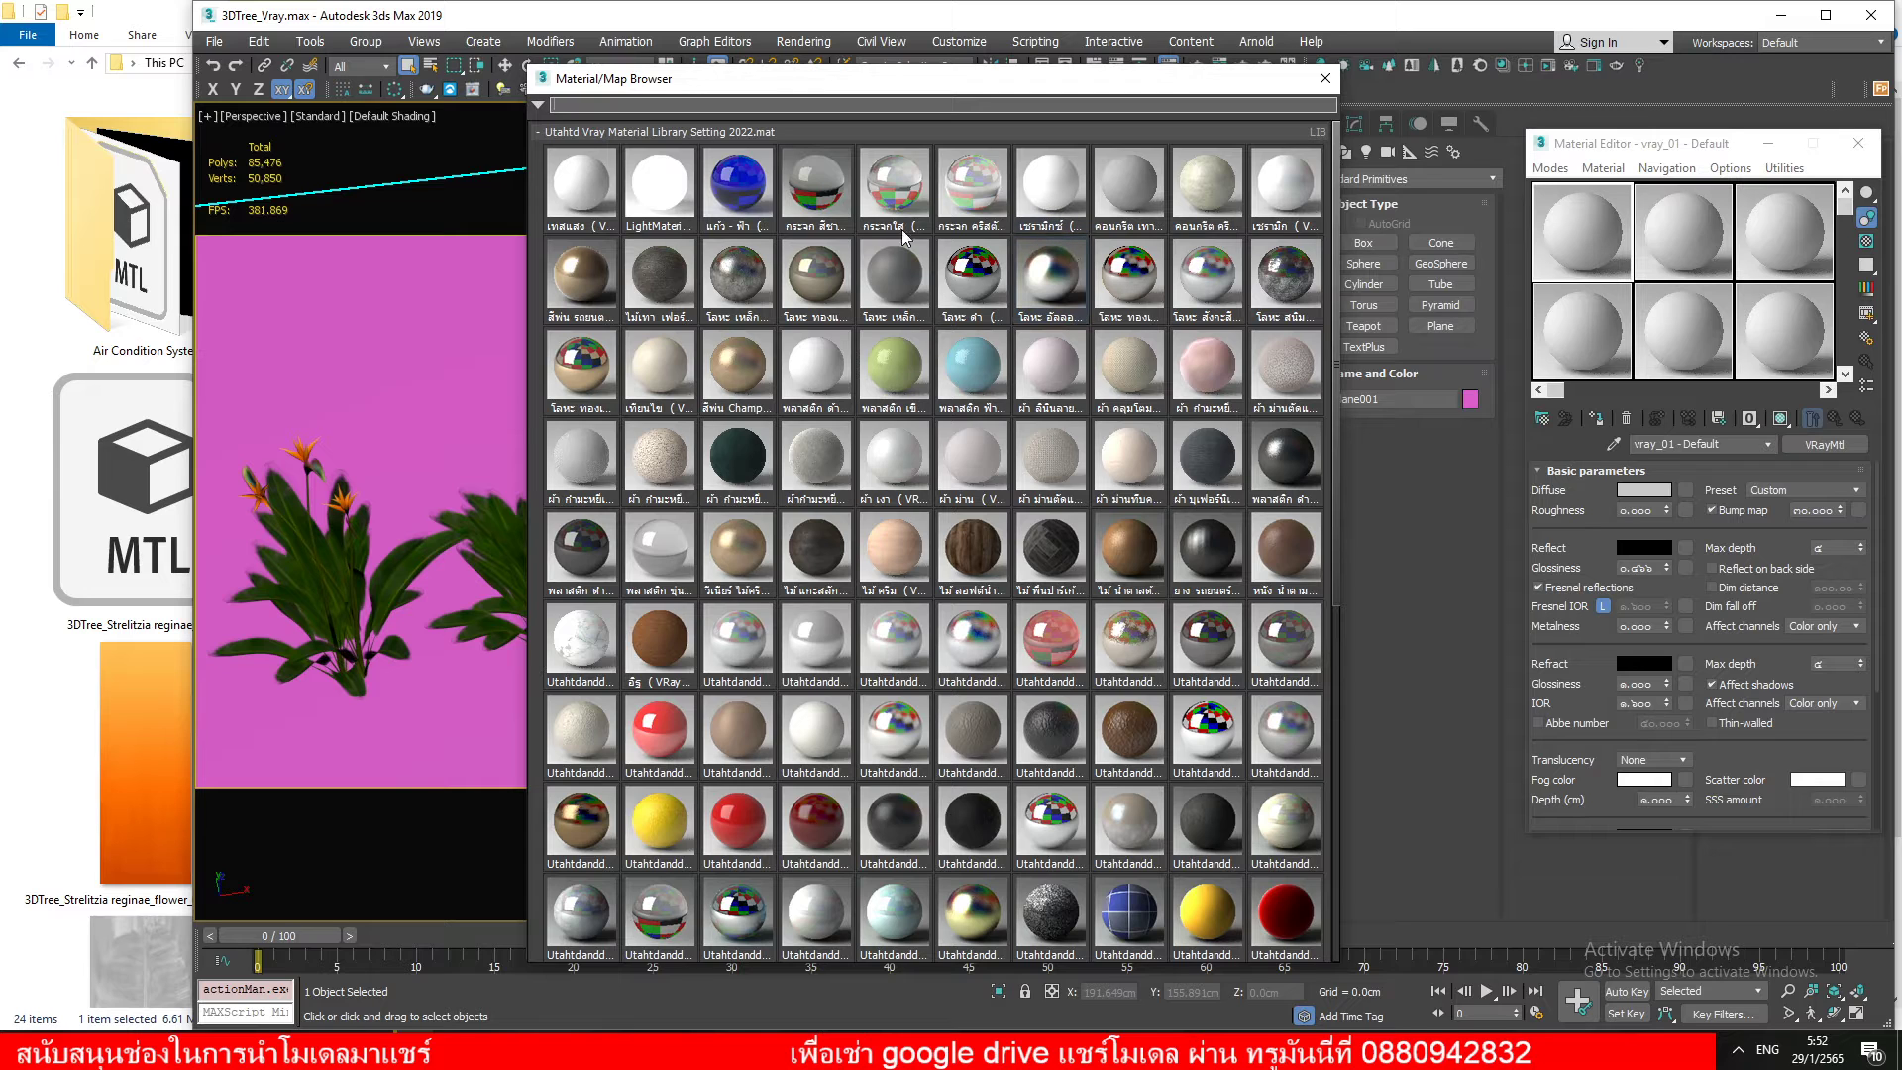
left_click(580, 213)
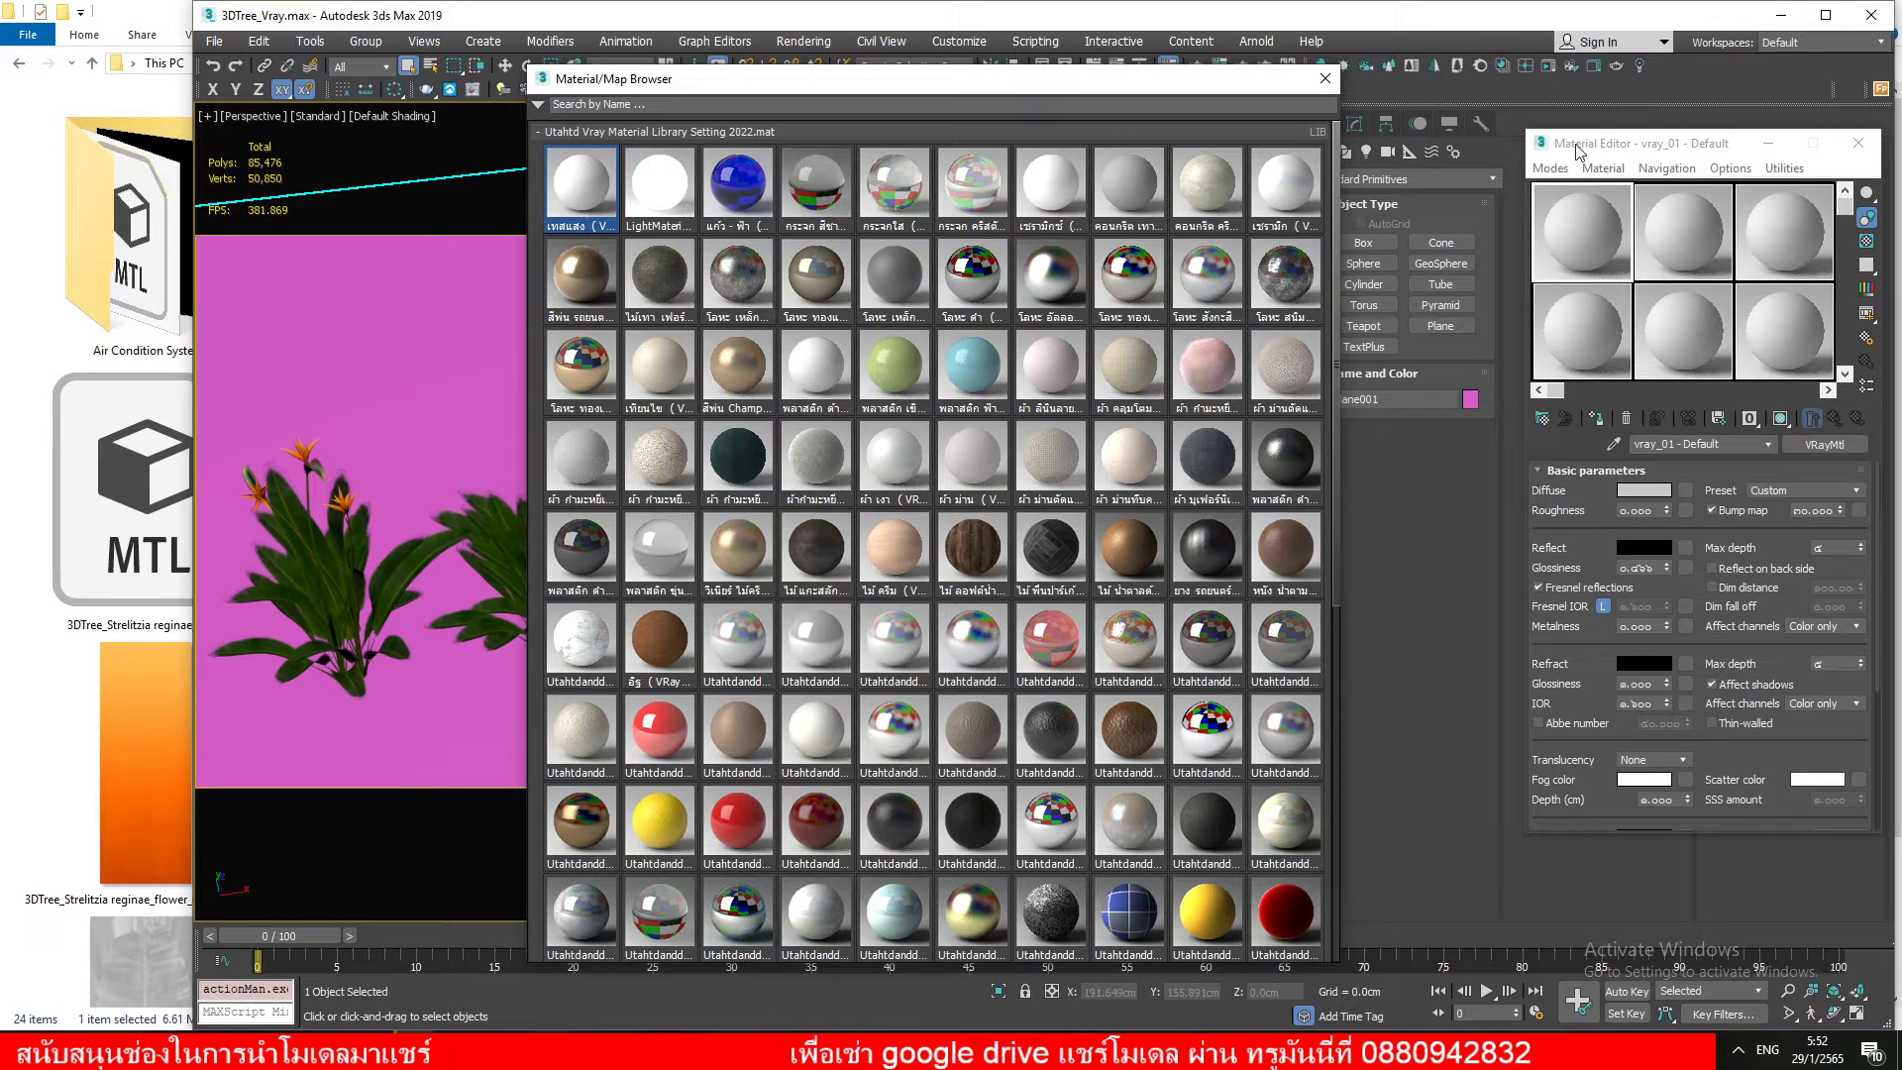
left_click_drag(1580, 148, 1369, 137)
left_click(664, 193)
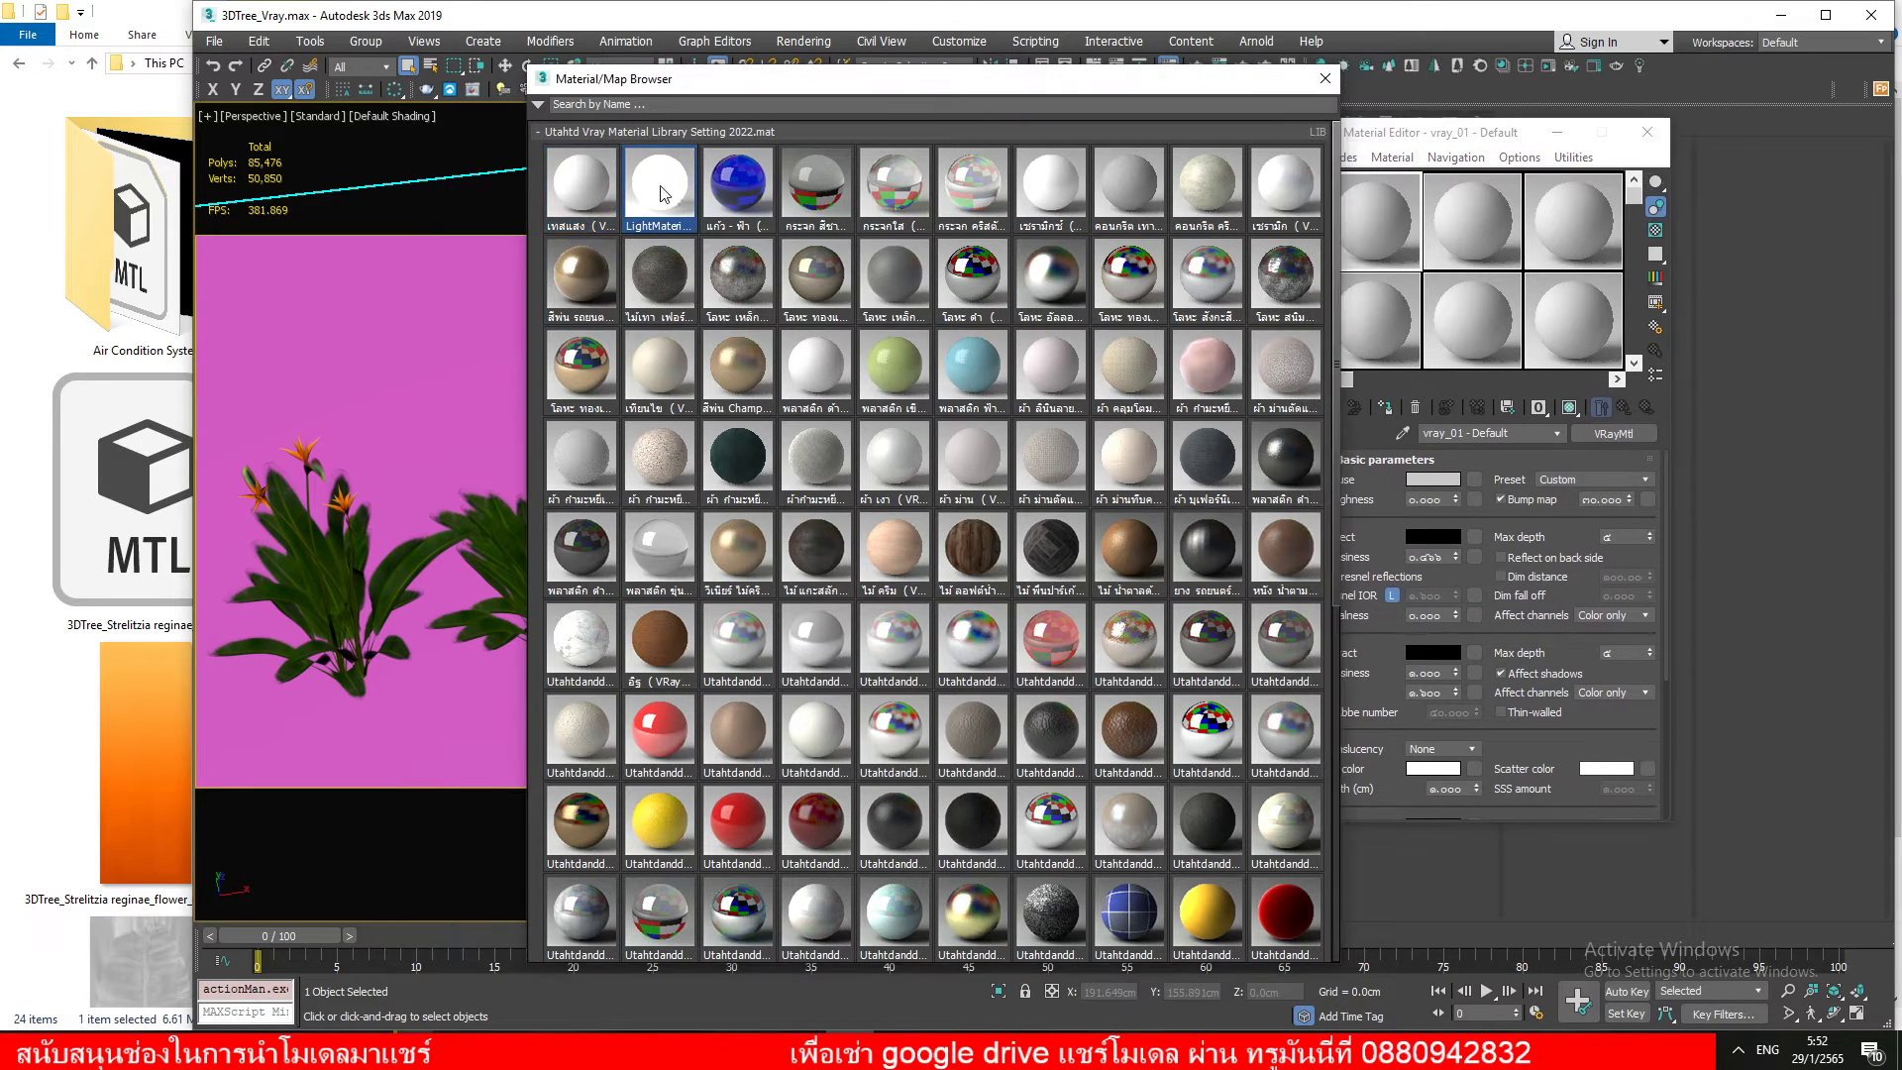
left_click(579, 196)
left_click(1389, 230)
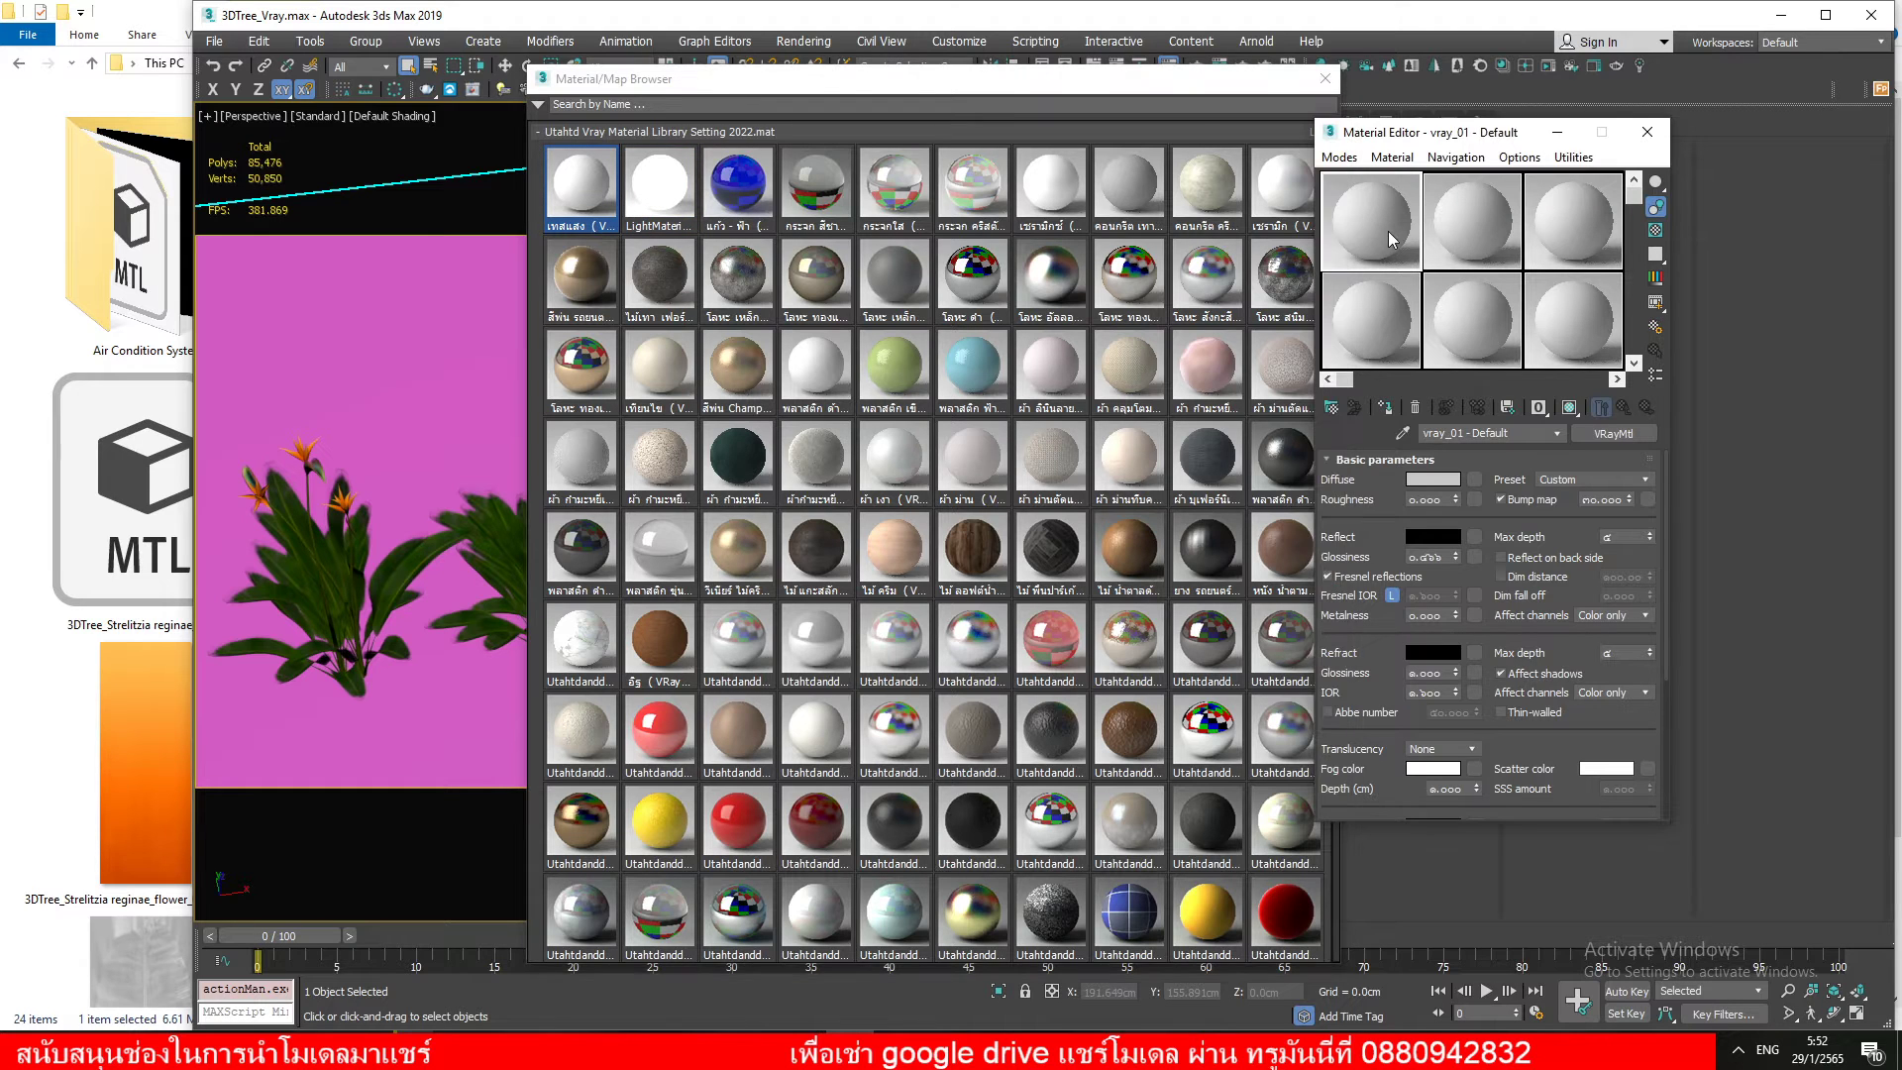
left_click(1325, 78)
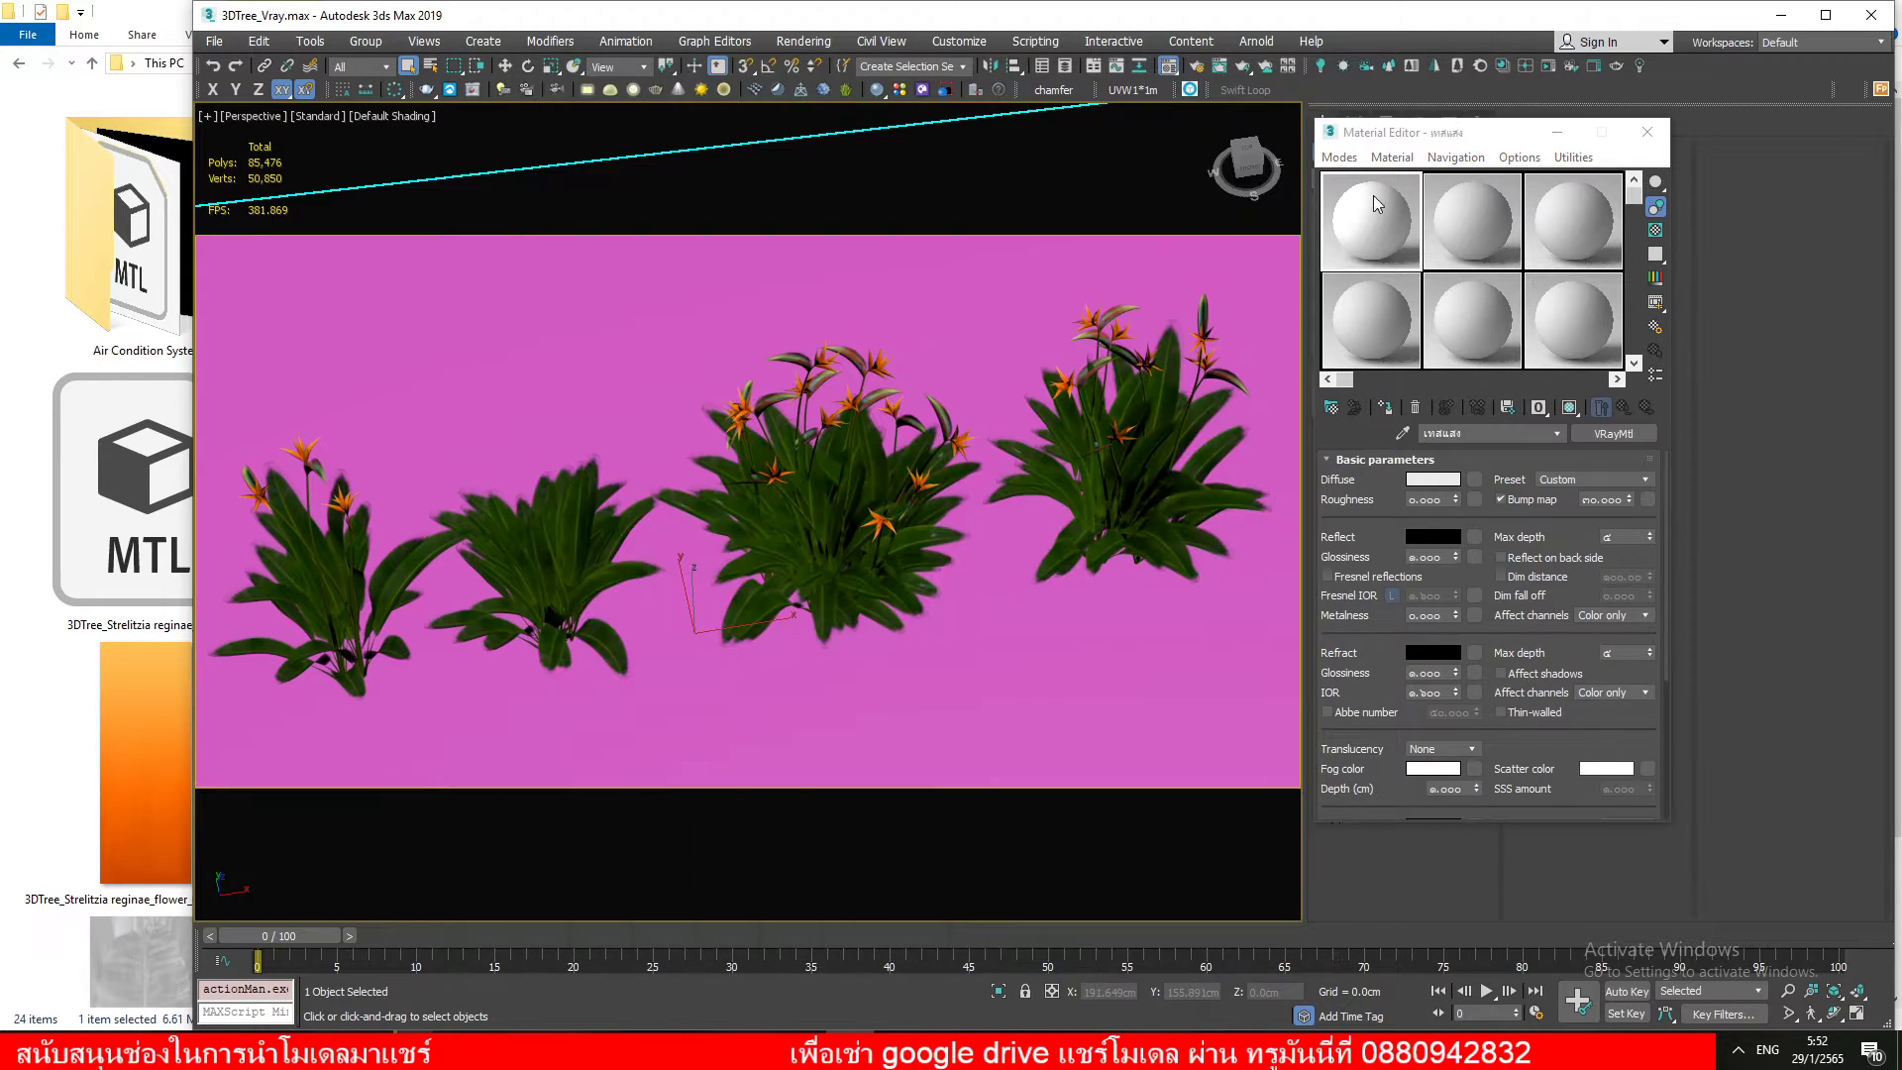
left_click_drag(1377, 227, 735, 323)
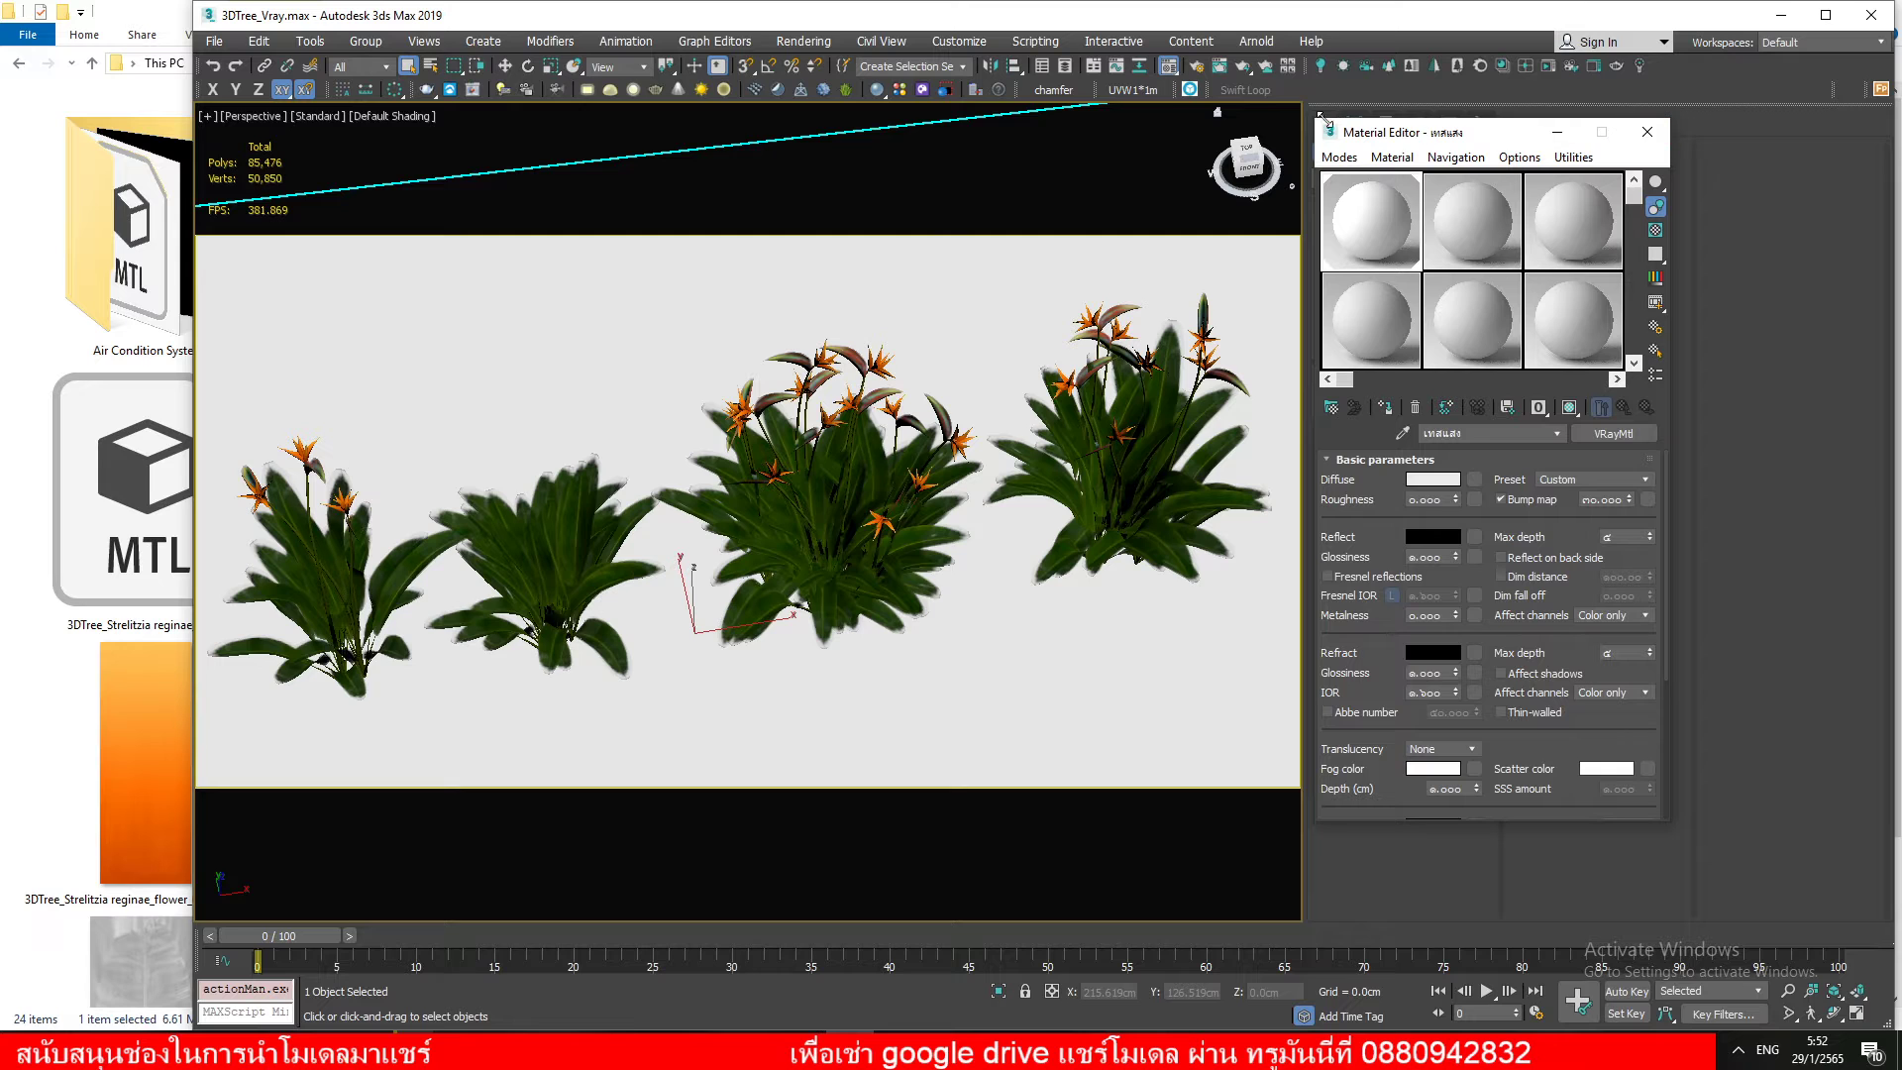
Reload the white material, replacing the same-named one, reapply it to the plane, and close the editors
left_click(1333, 409)
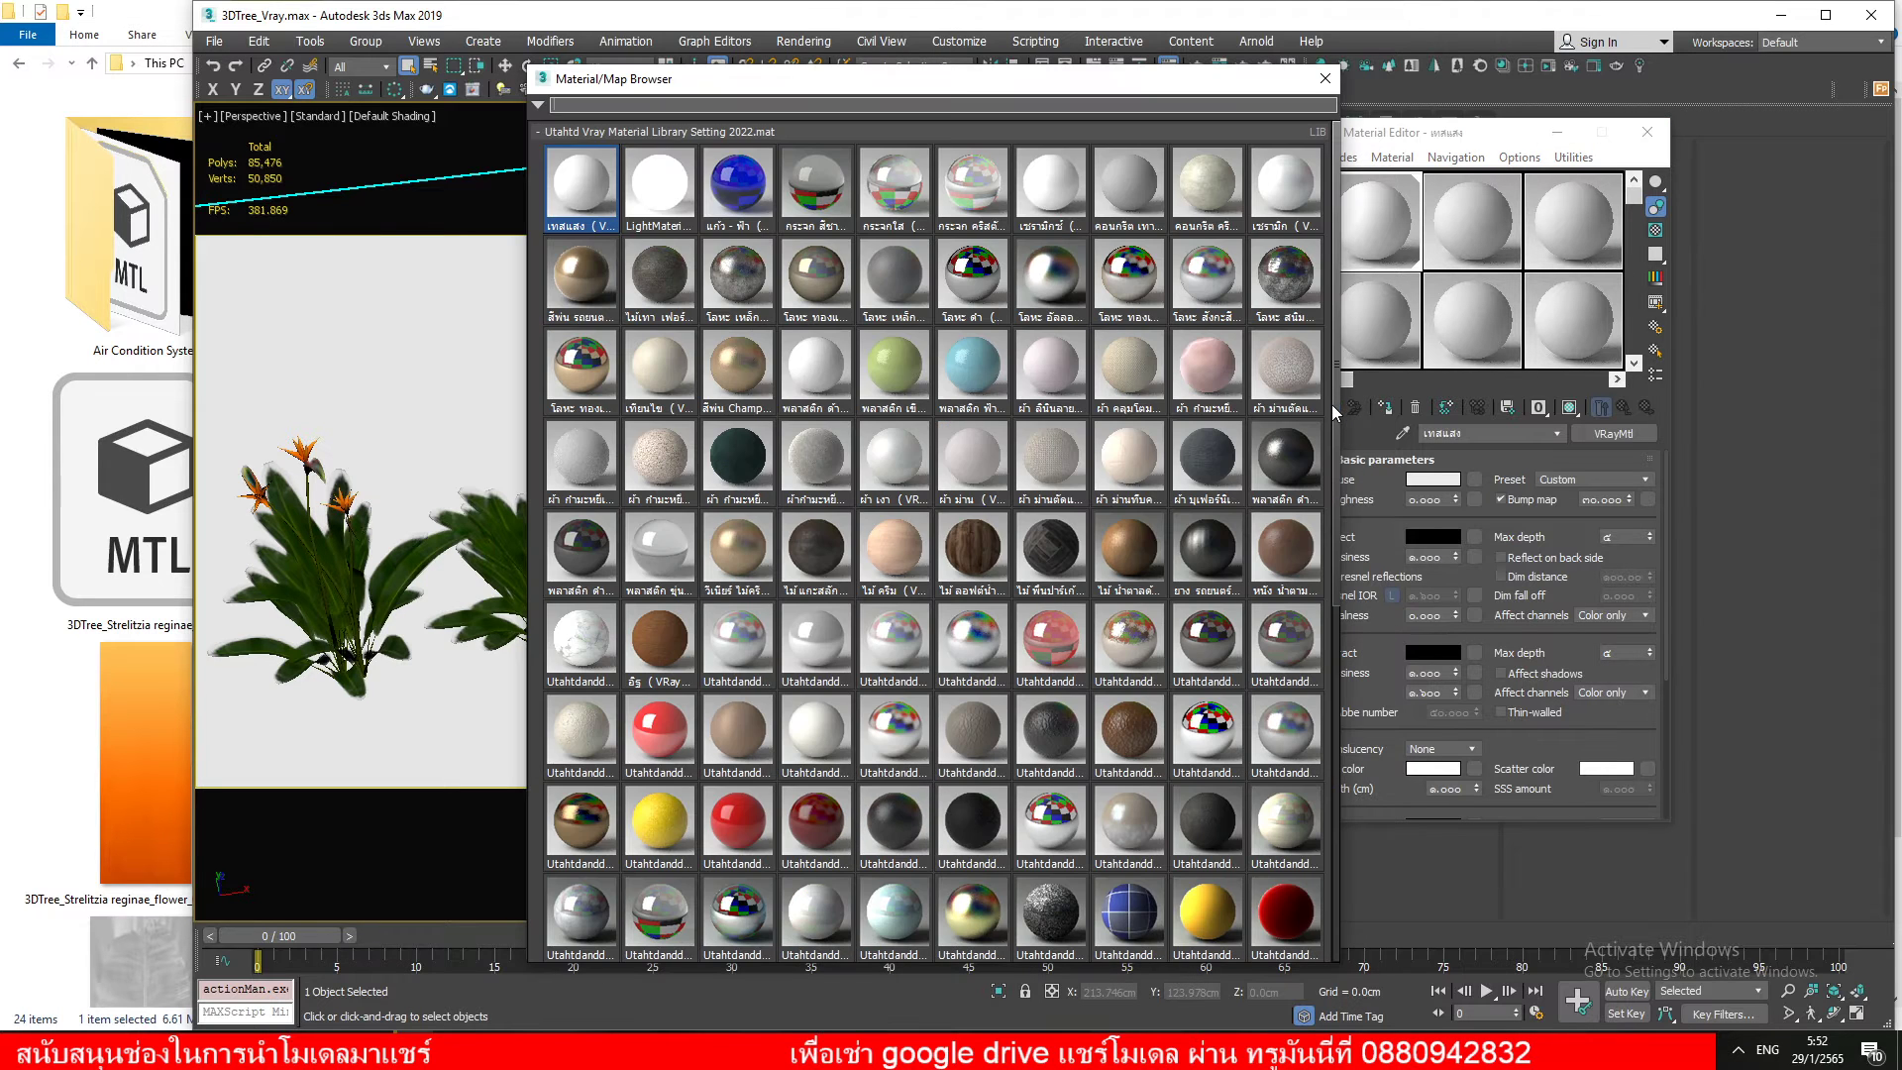
double_click(581, 164)
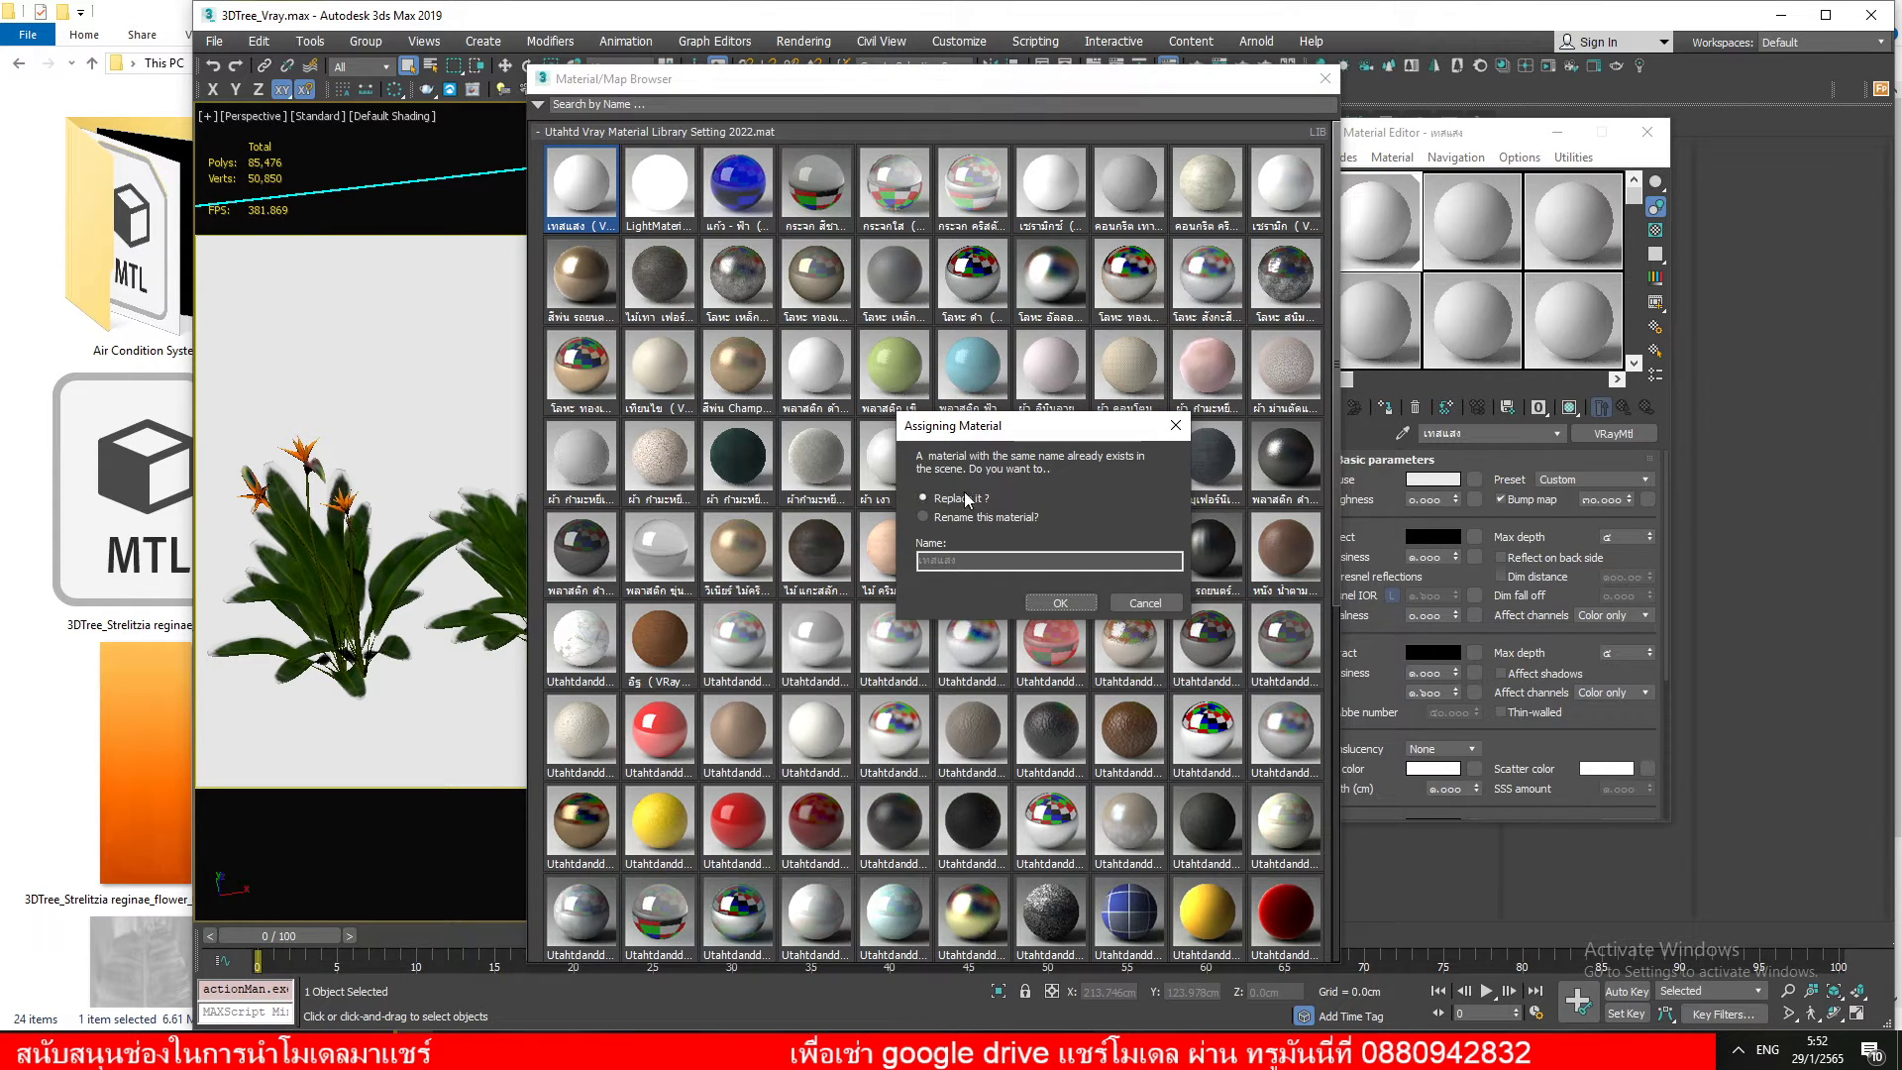
left_click(1041, 605)
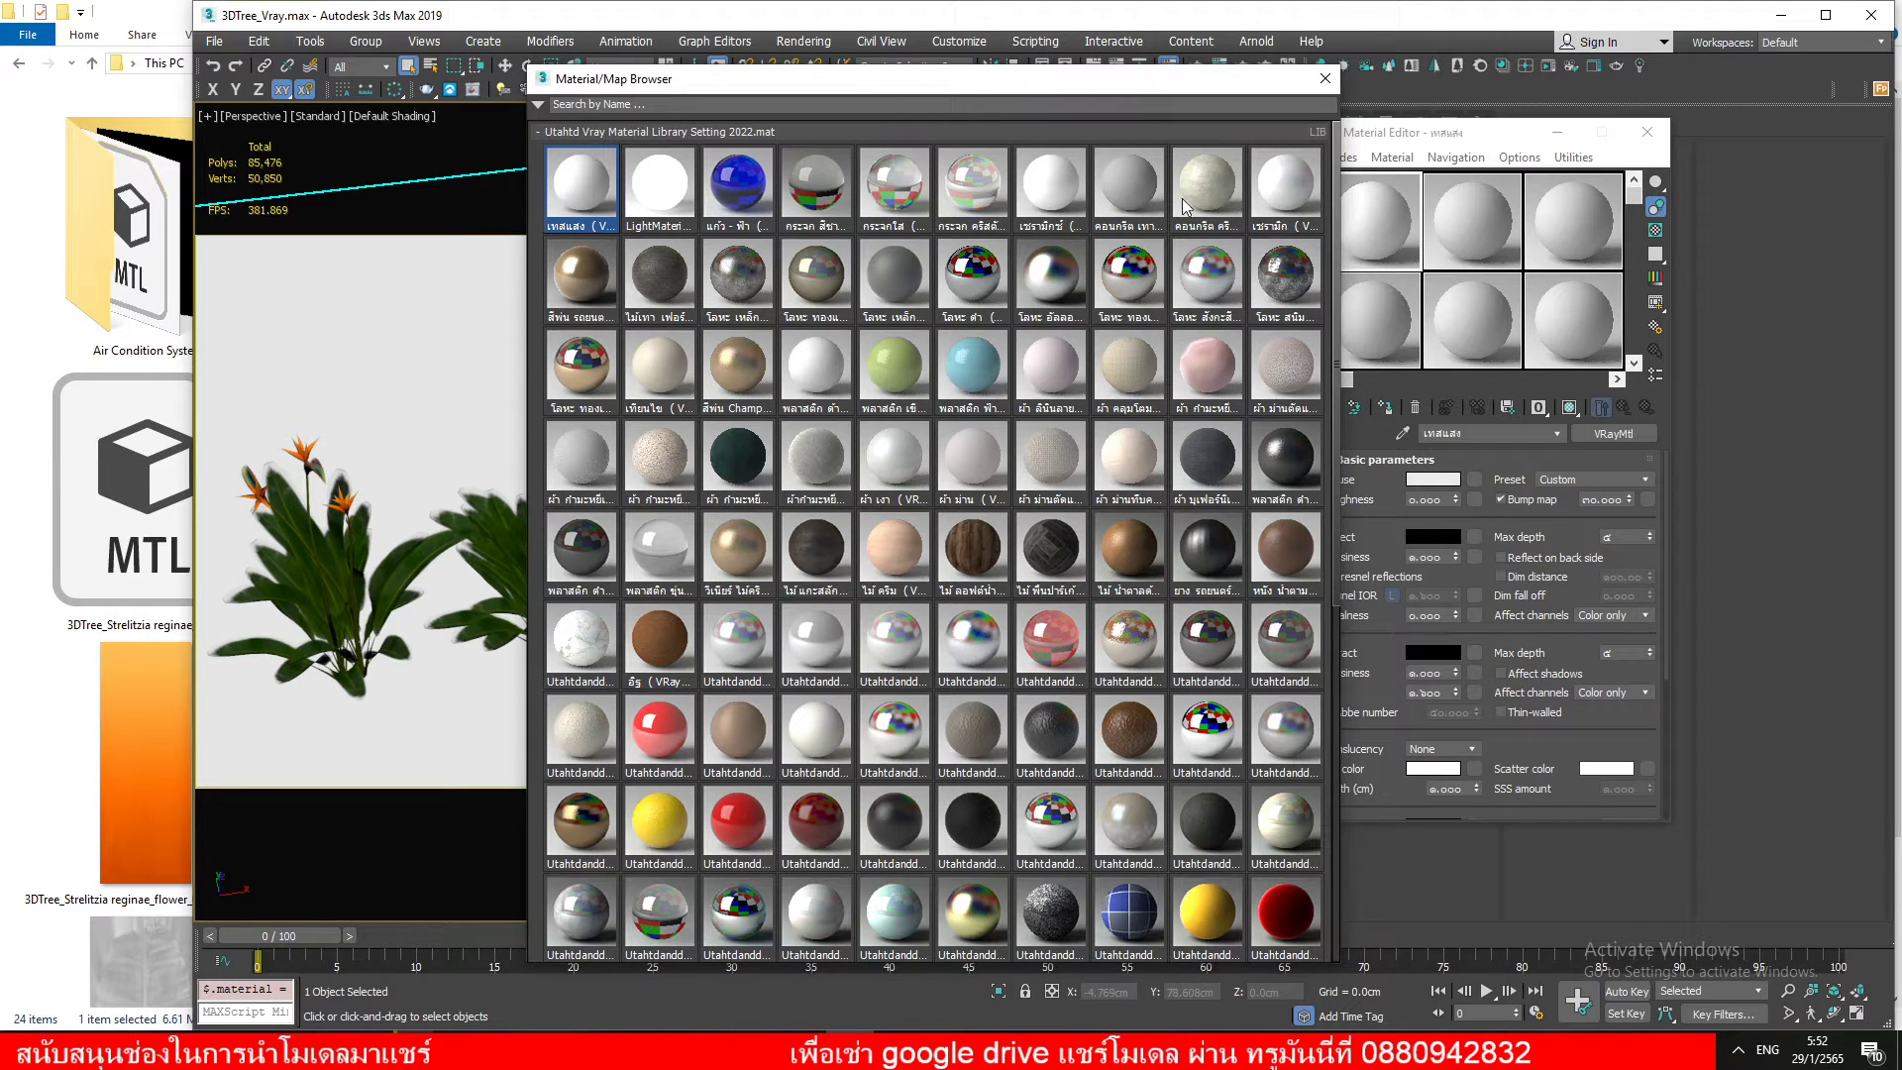
left_click(1412, 256)
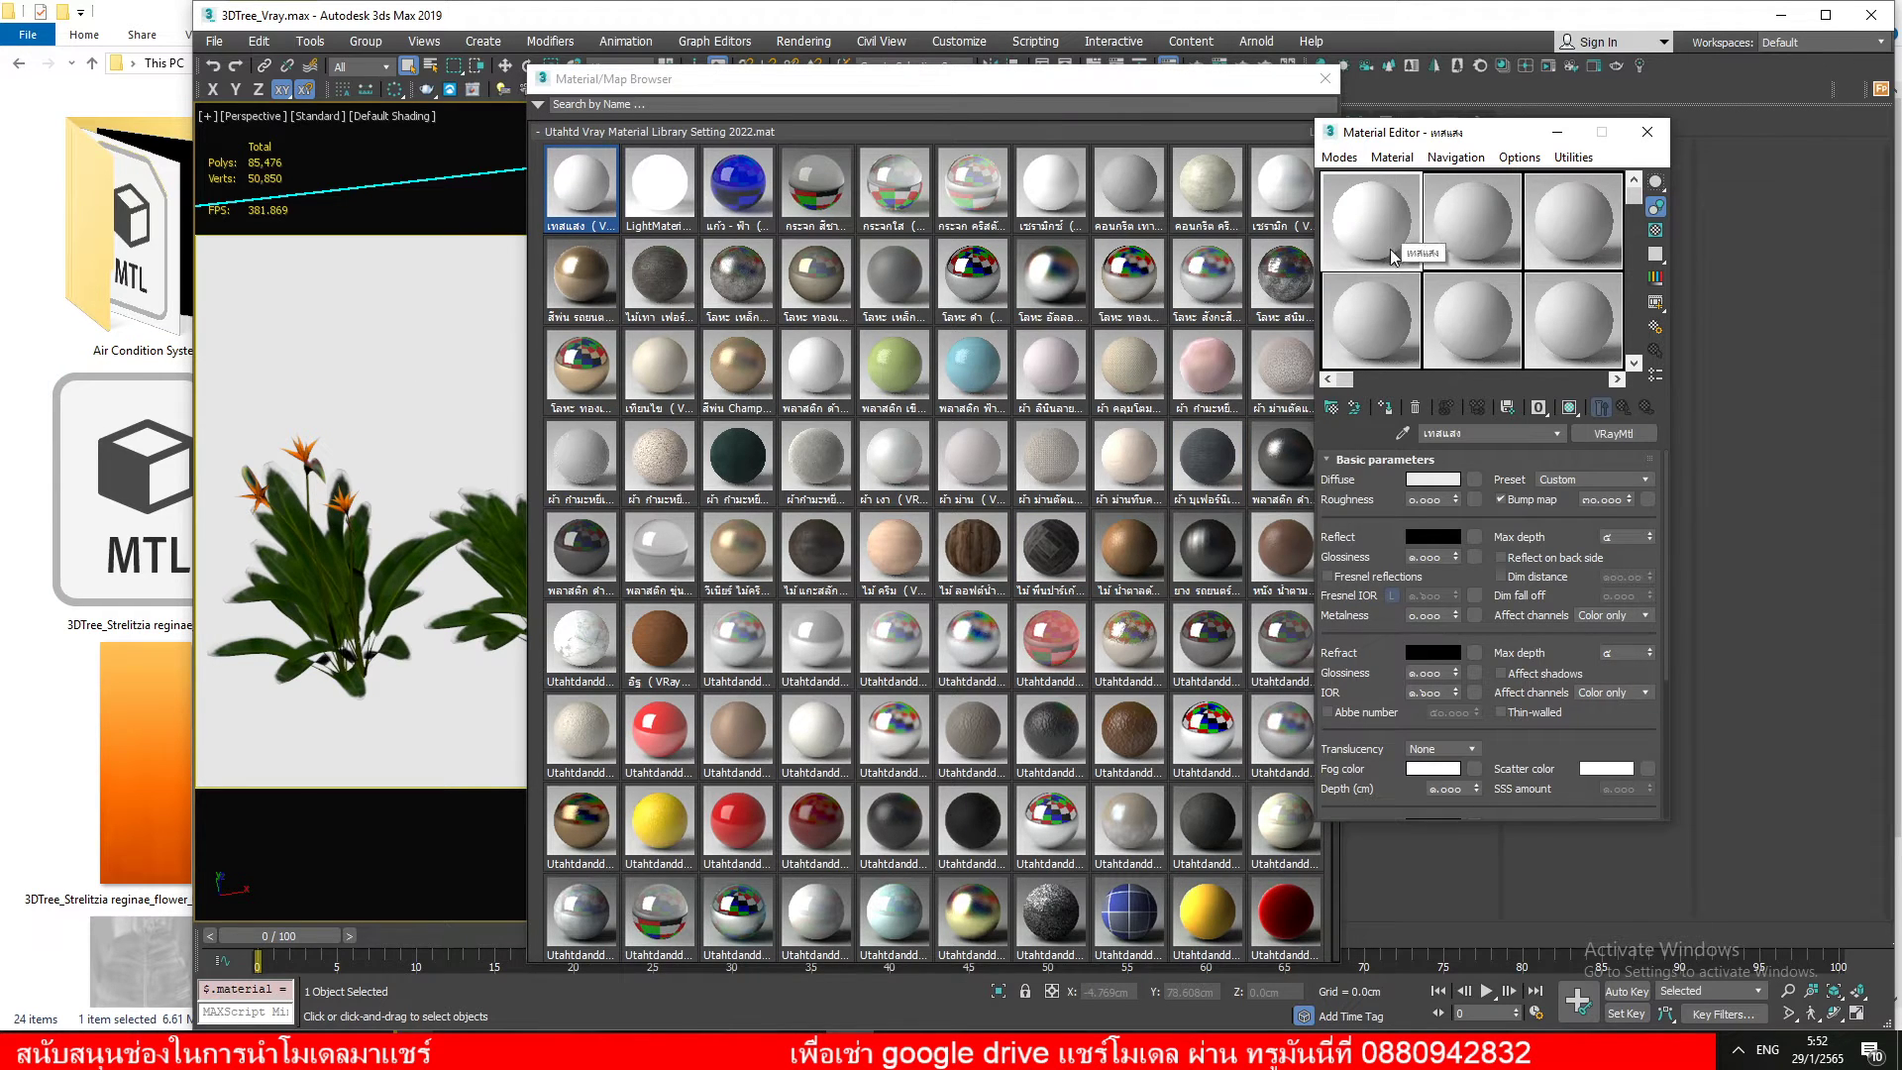
left_click_drag(1383, 224, 490, 323)
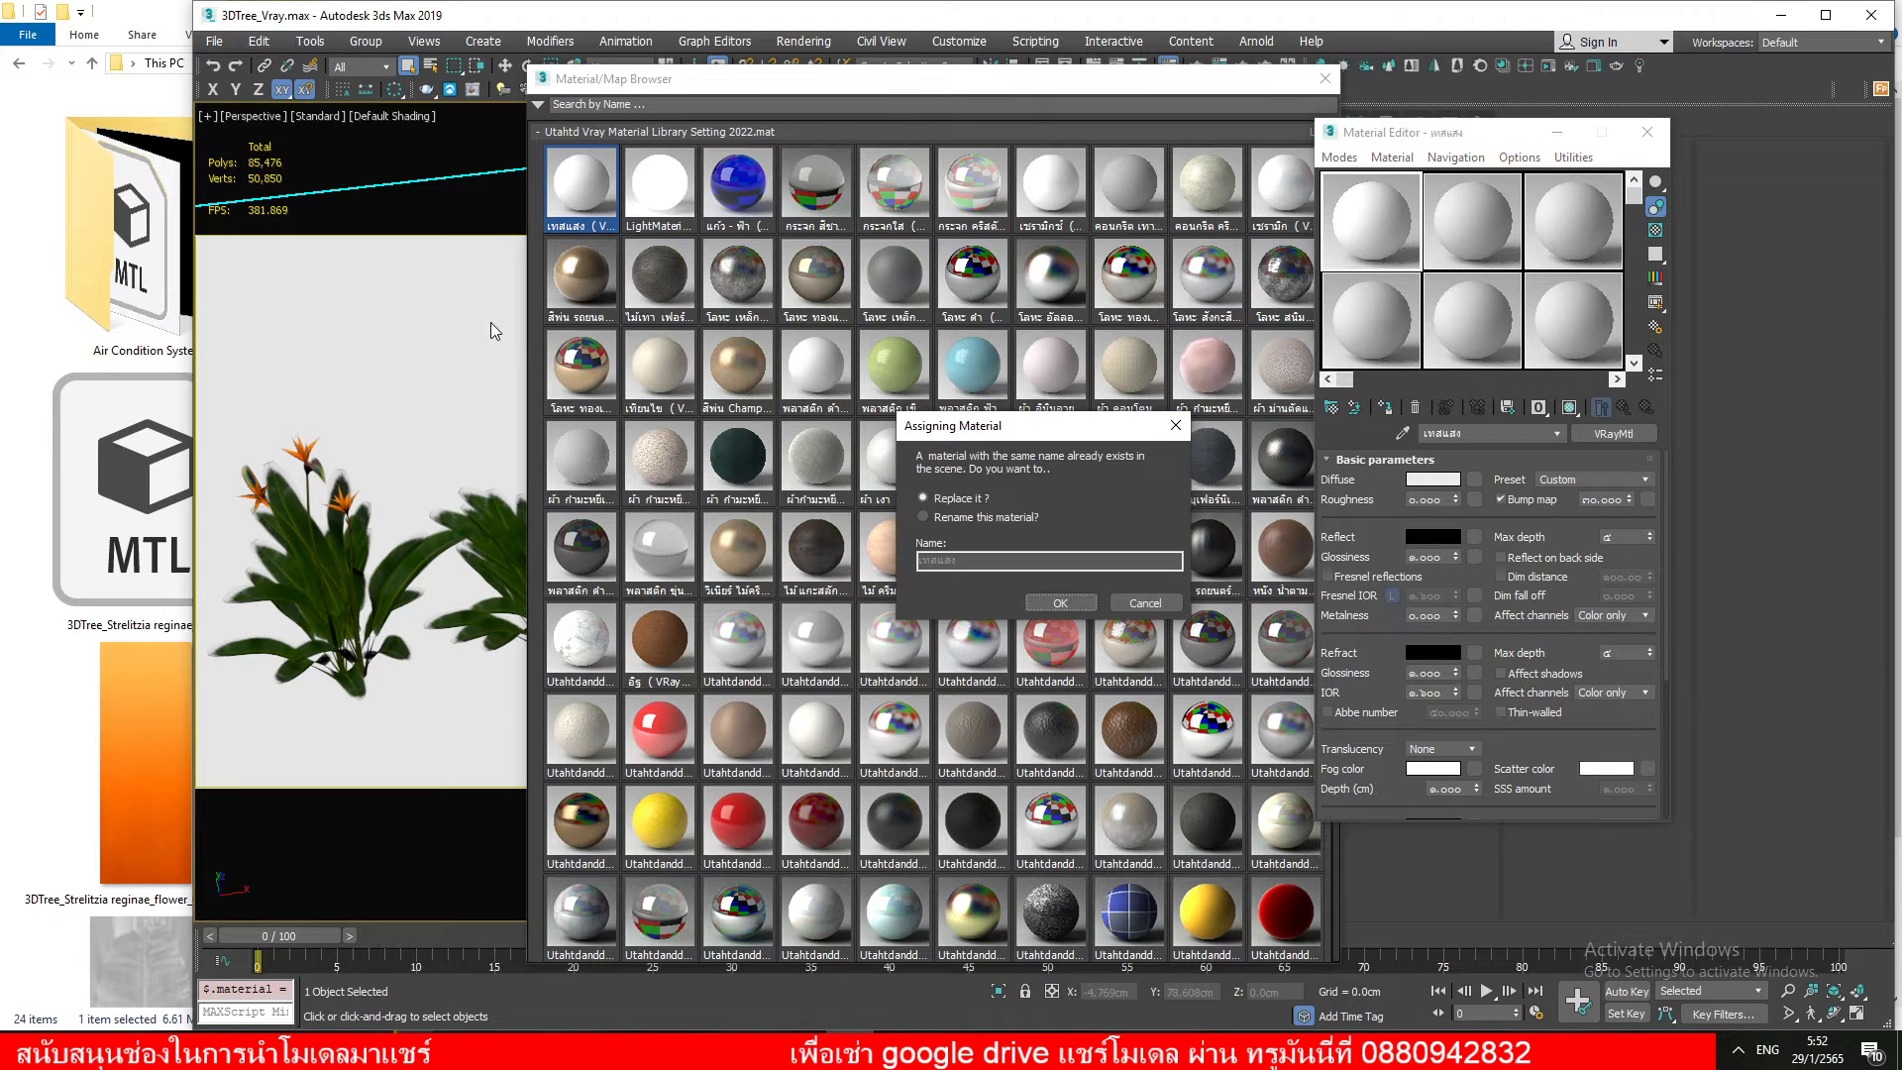
left_click(1065, 602)
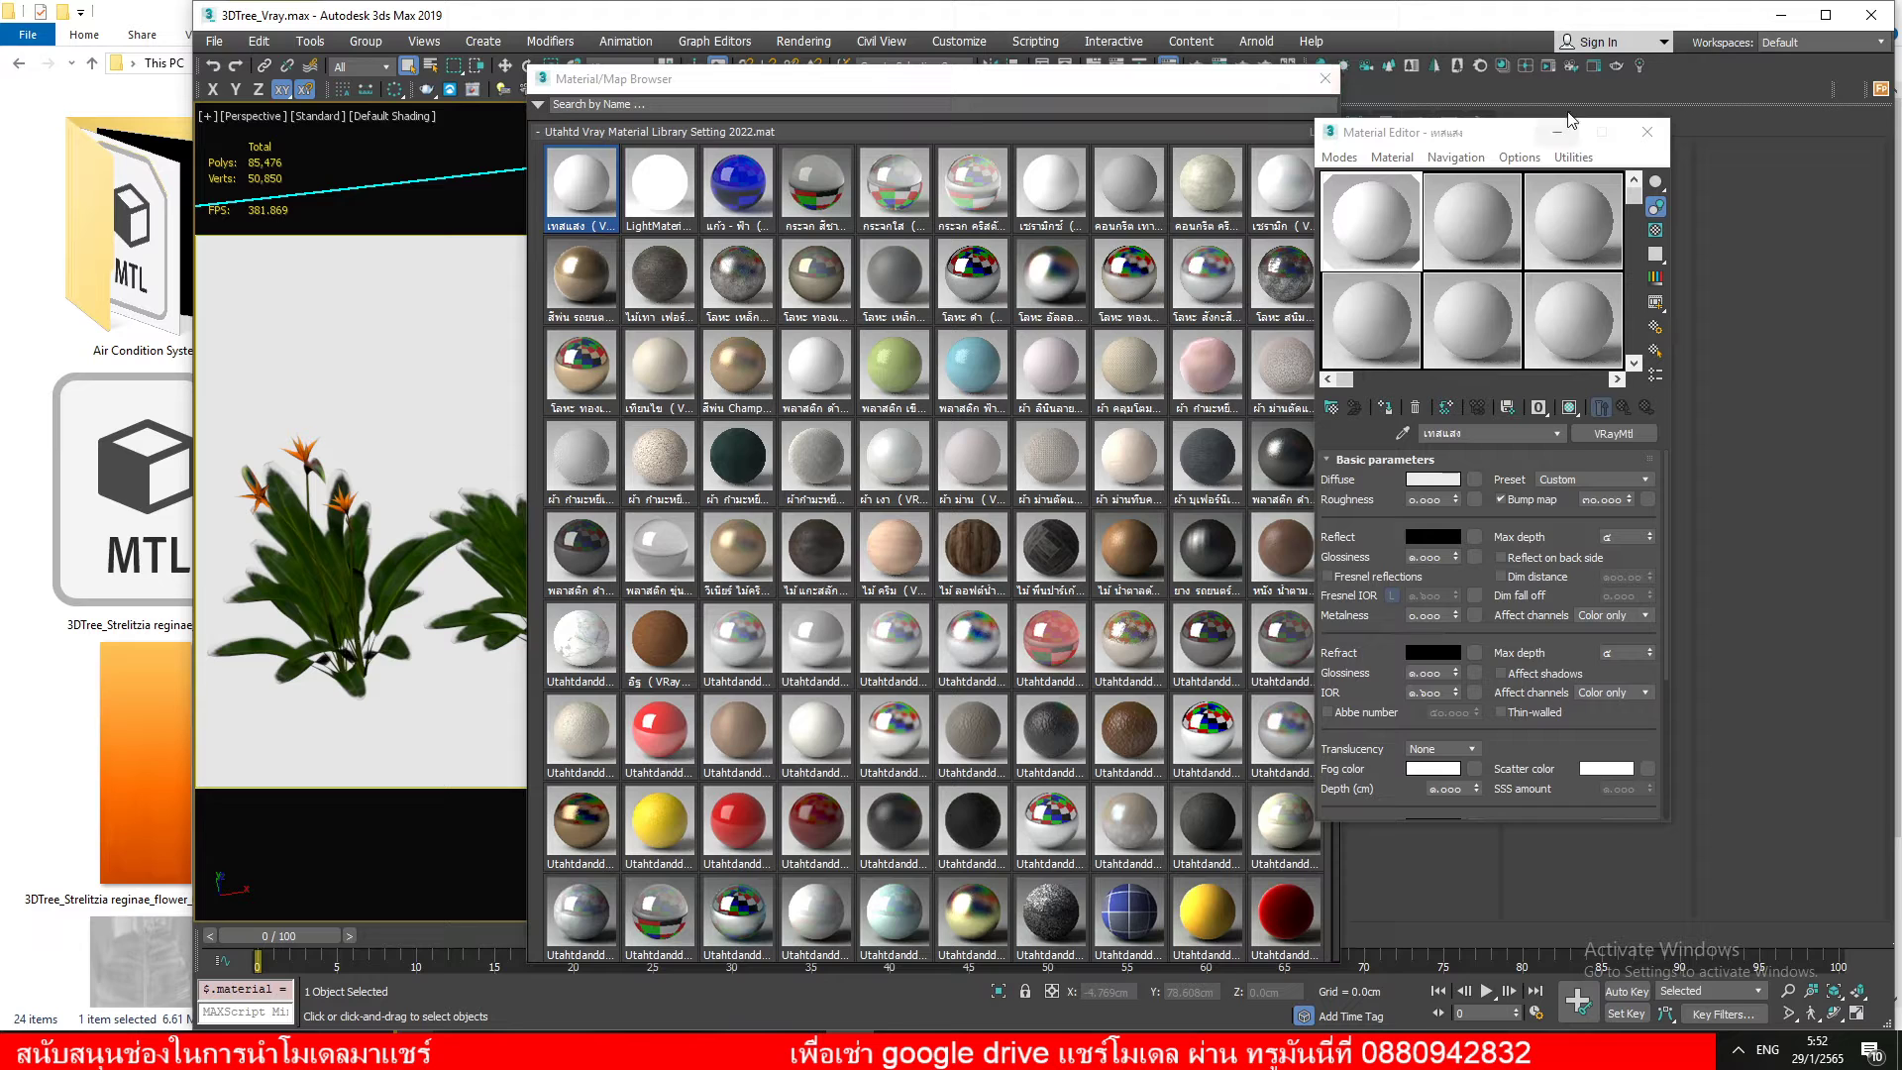
left_click(1326, 79)
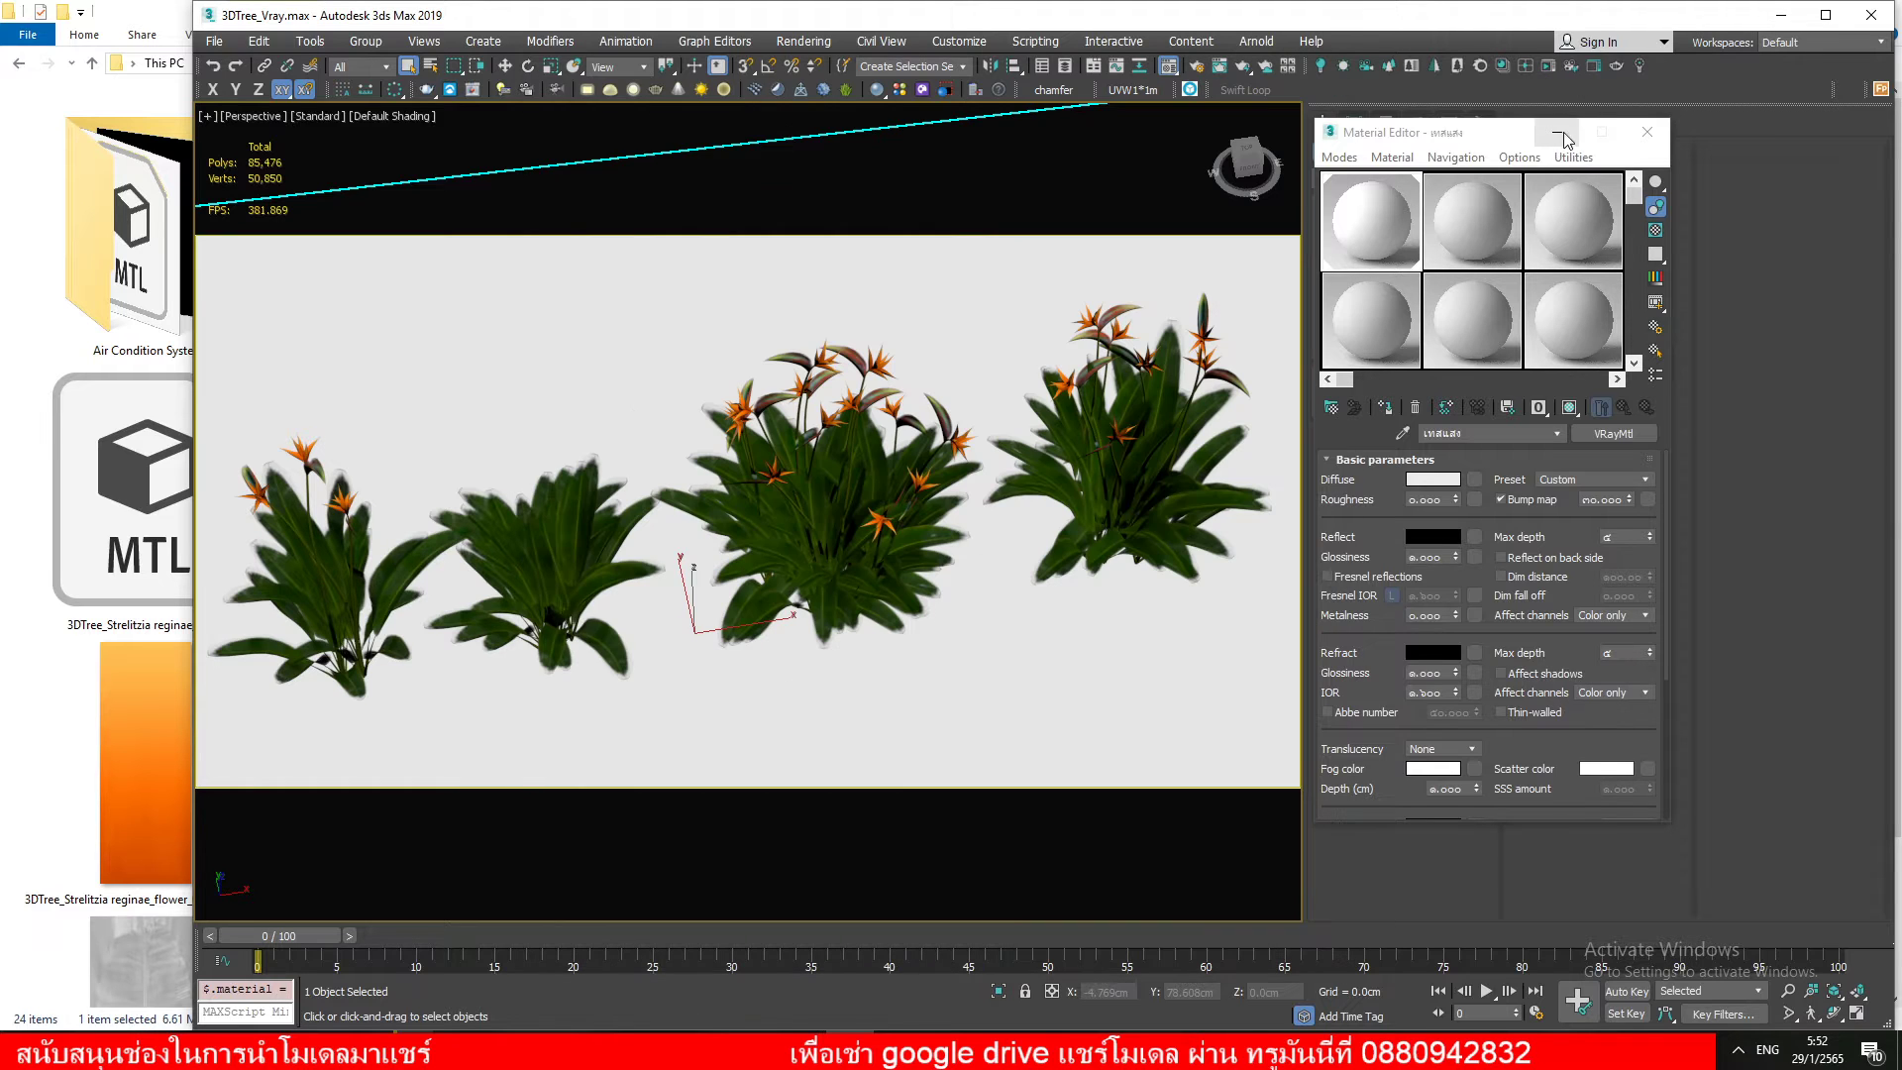
left_click(1648, 132)
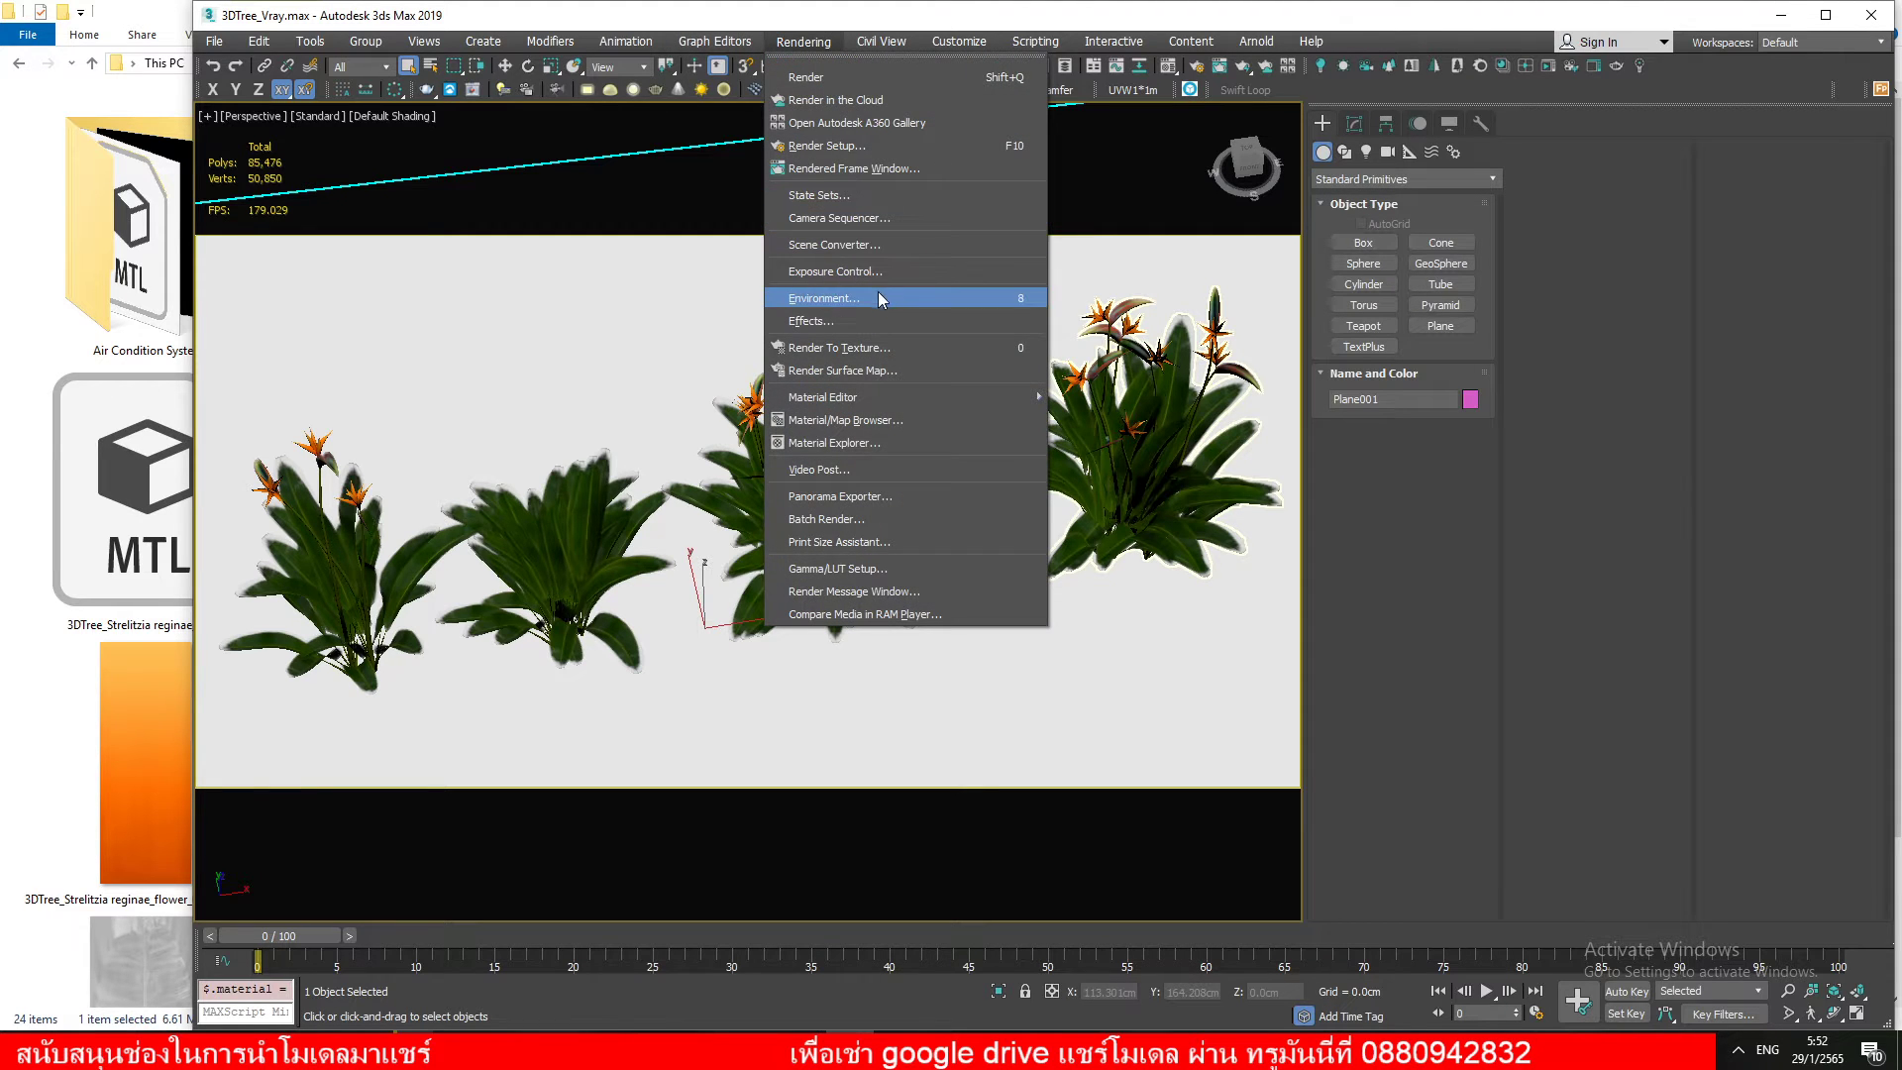
Open Environment and Effects with the hdri sky map and bring up the light-category list
left_click(877, 297)
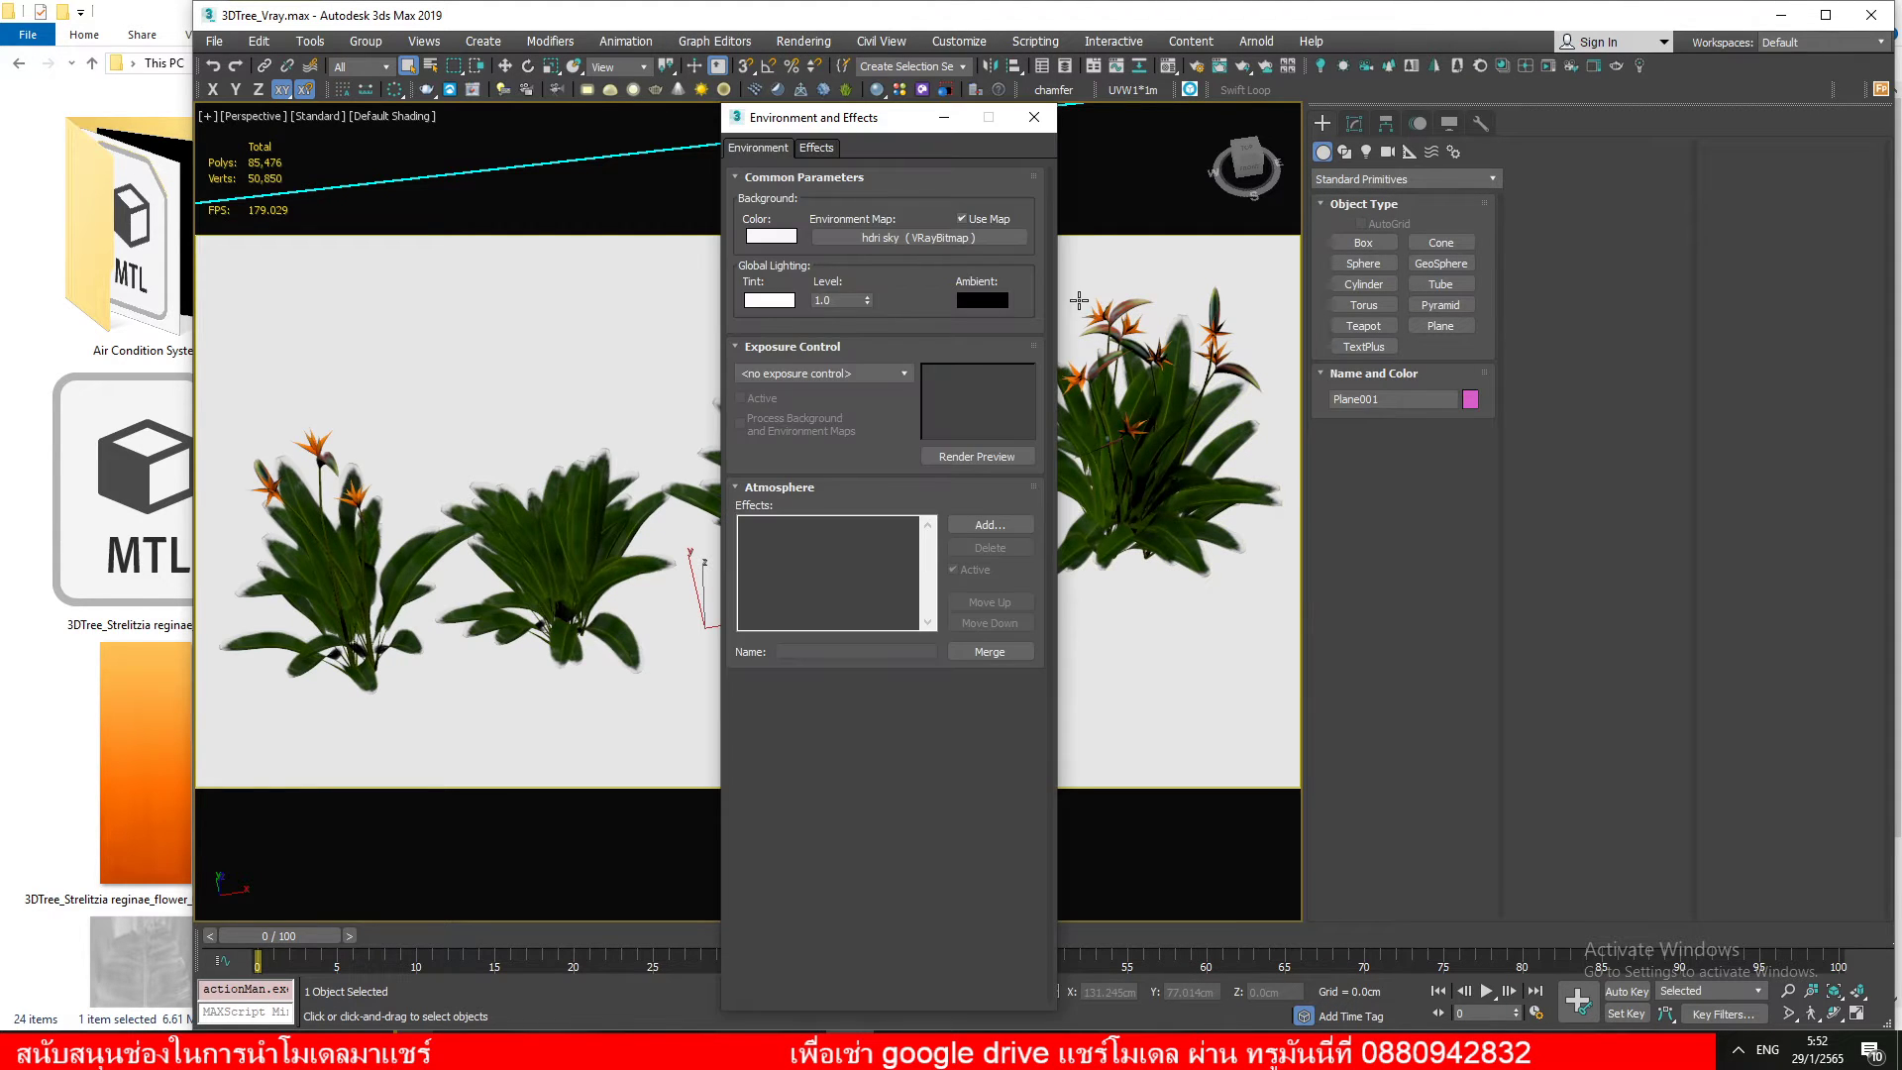
left_click(1366, 153)
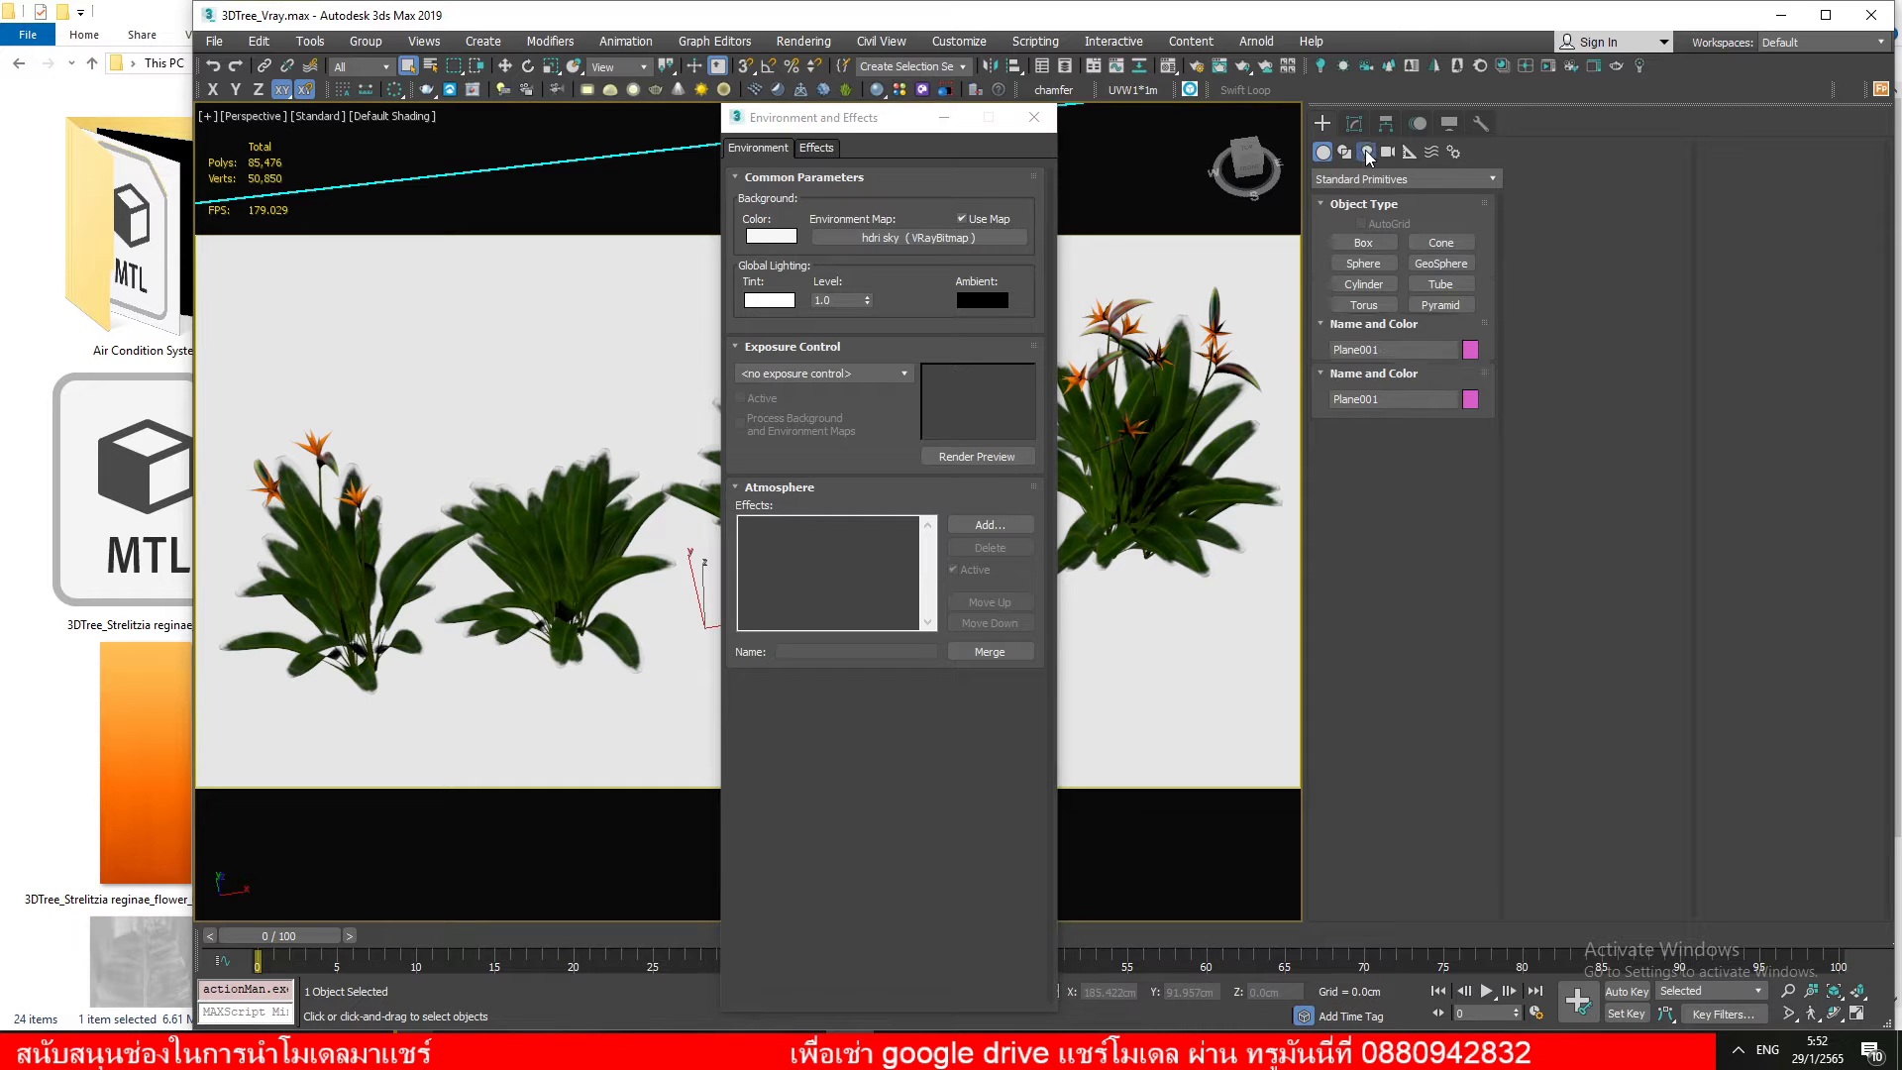
left_click(1395, 178)
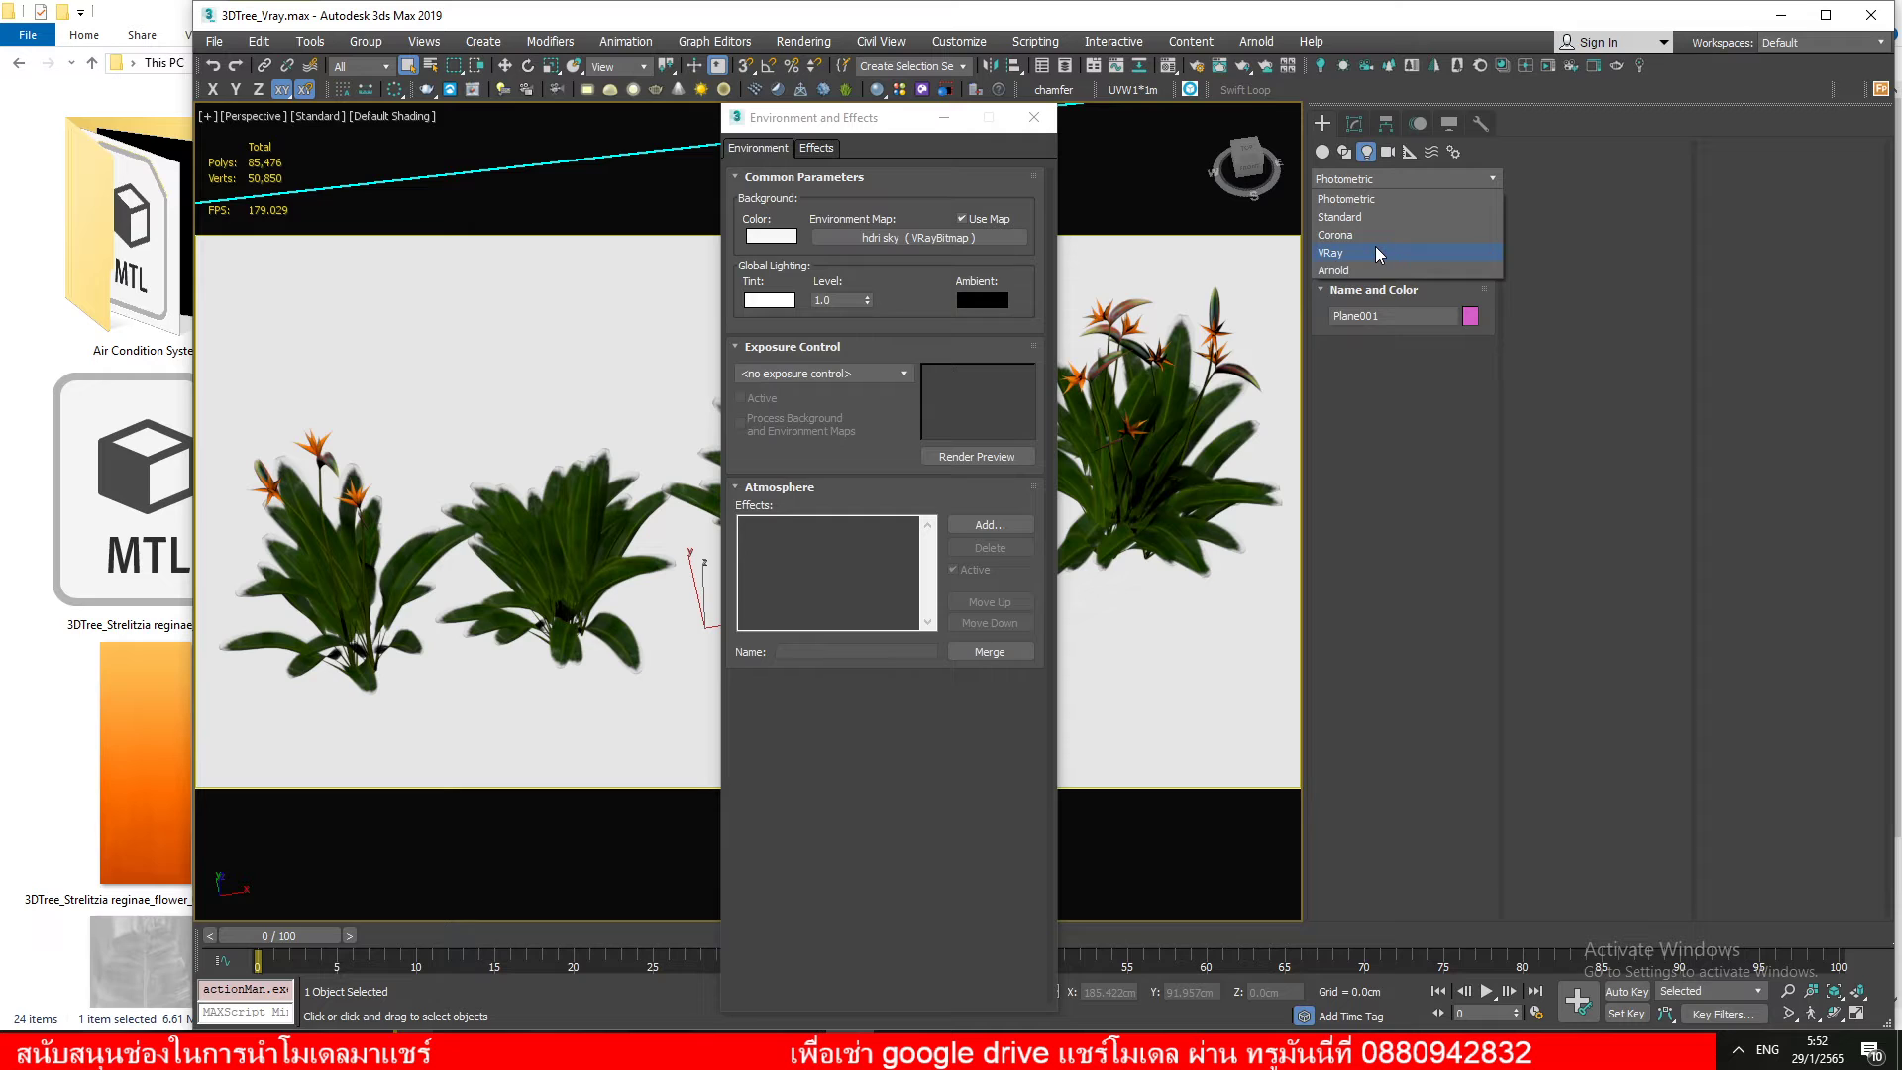
Create a Dome-type VRayLight001 and instance the hdri sky VRayBitmap into its map slot
left_click(1324, 252)
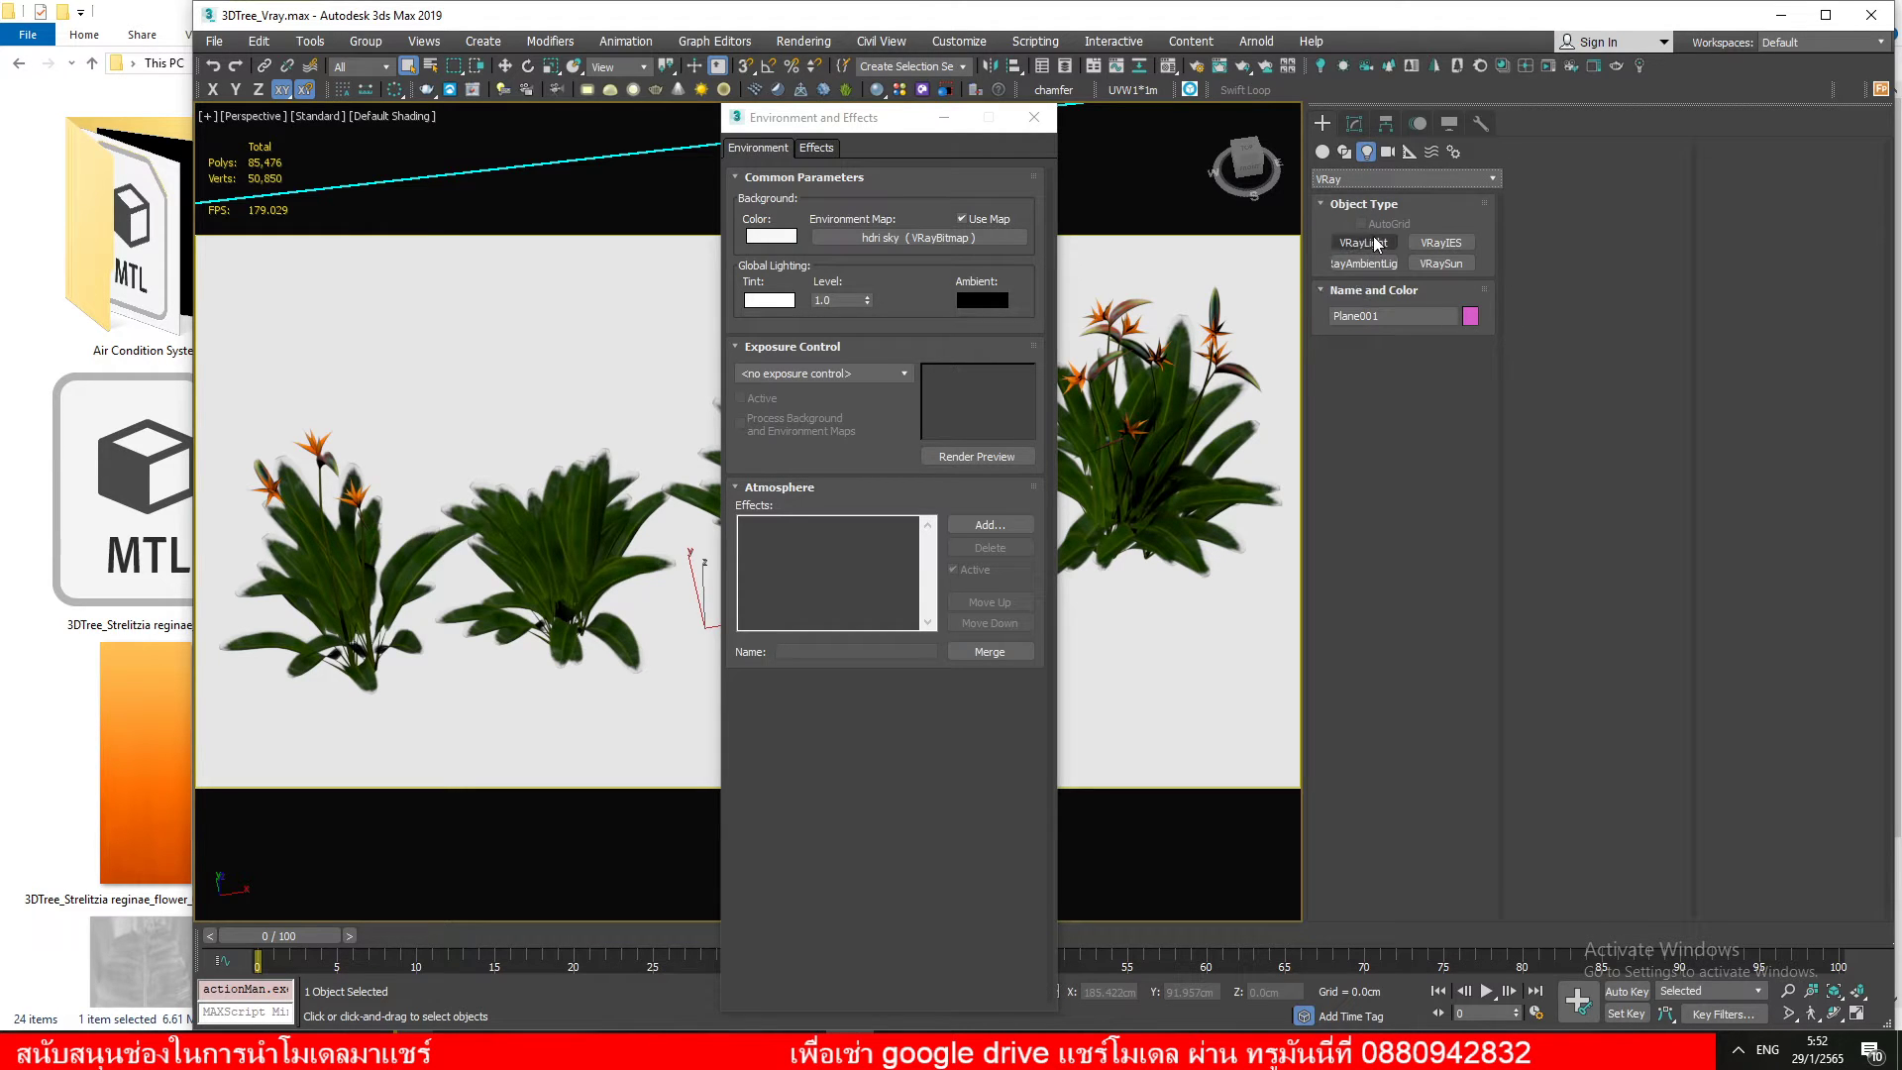
left_click(1375, 245)
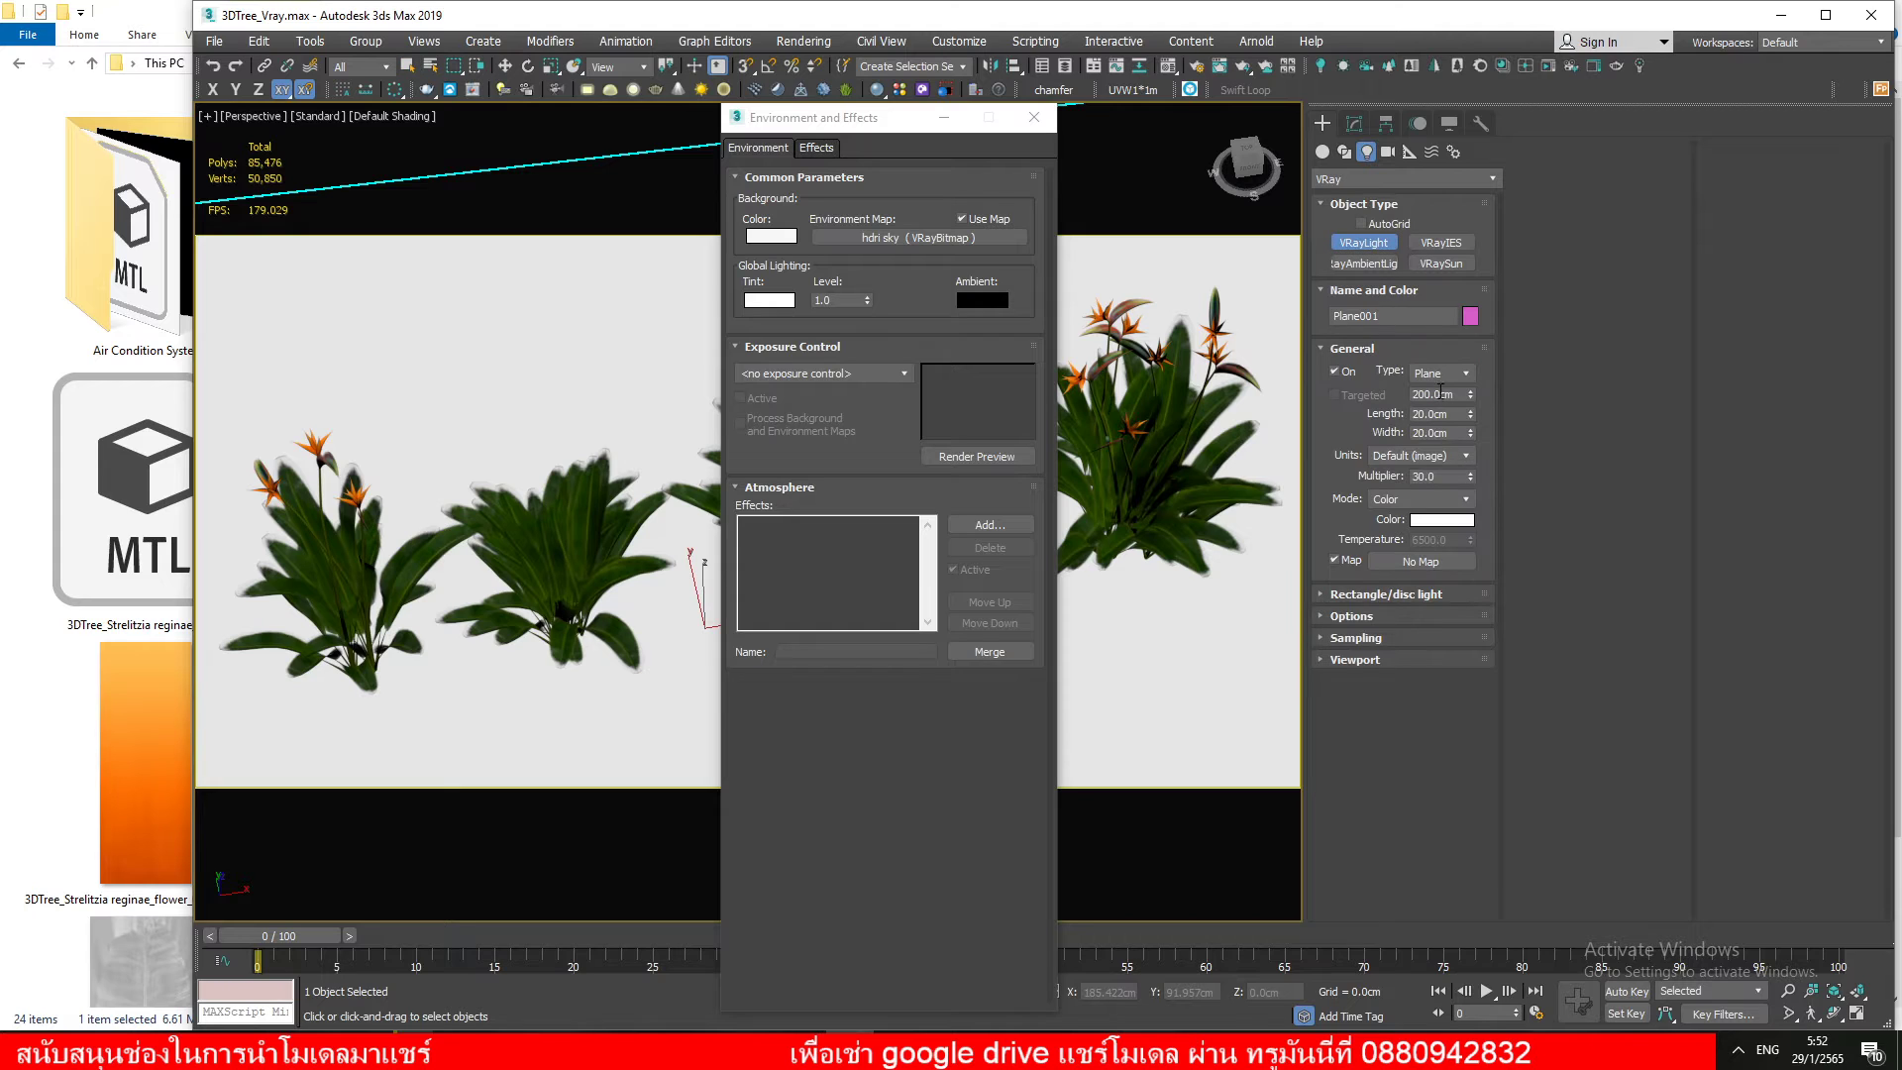
left_click(1444, 377)
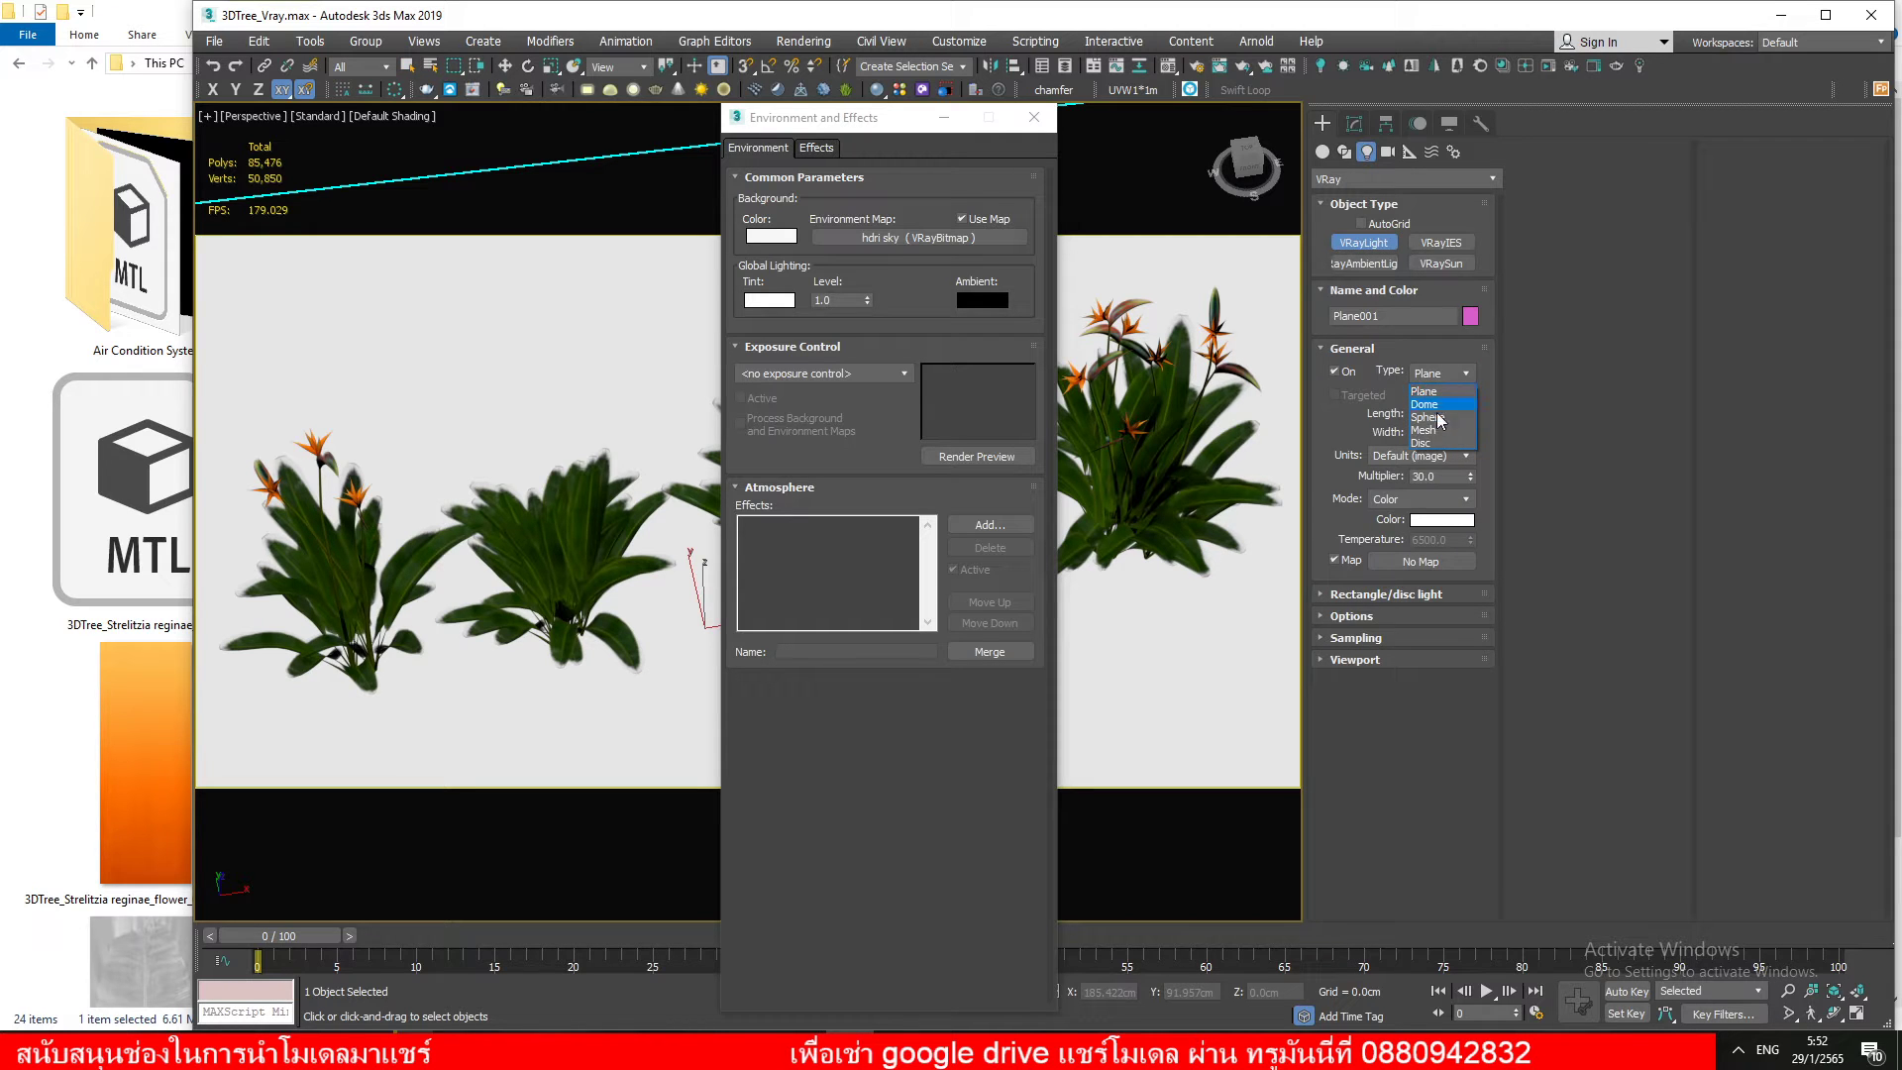
left_click(1436, 407)
left_click(1120, 612)
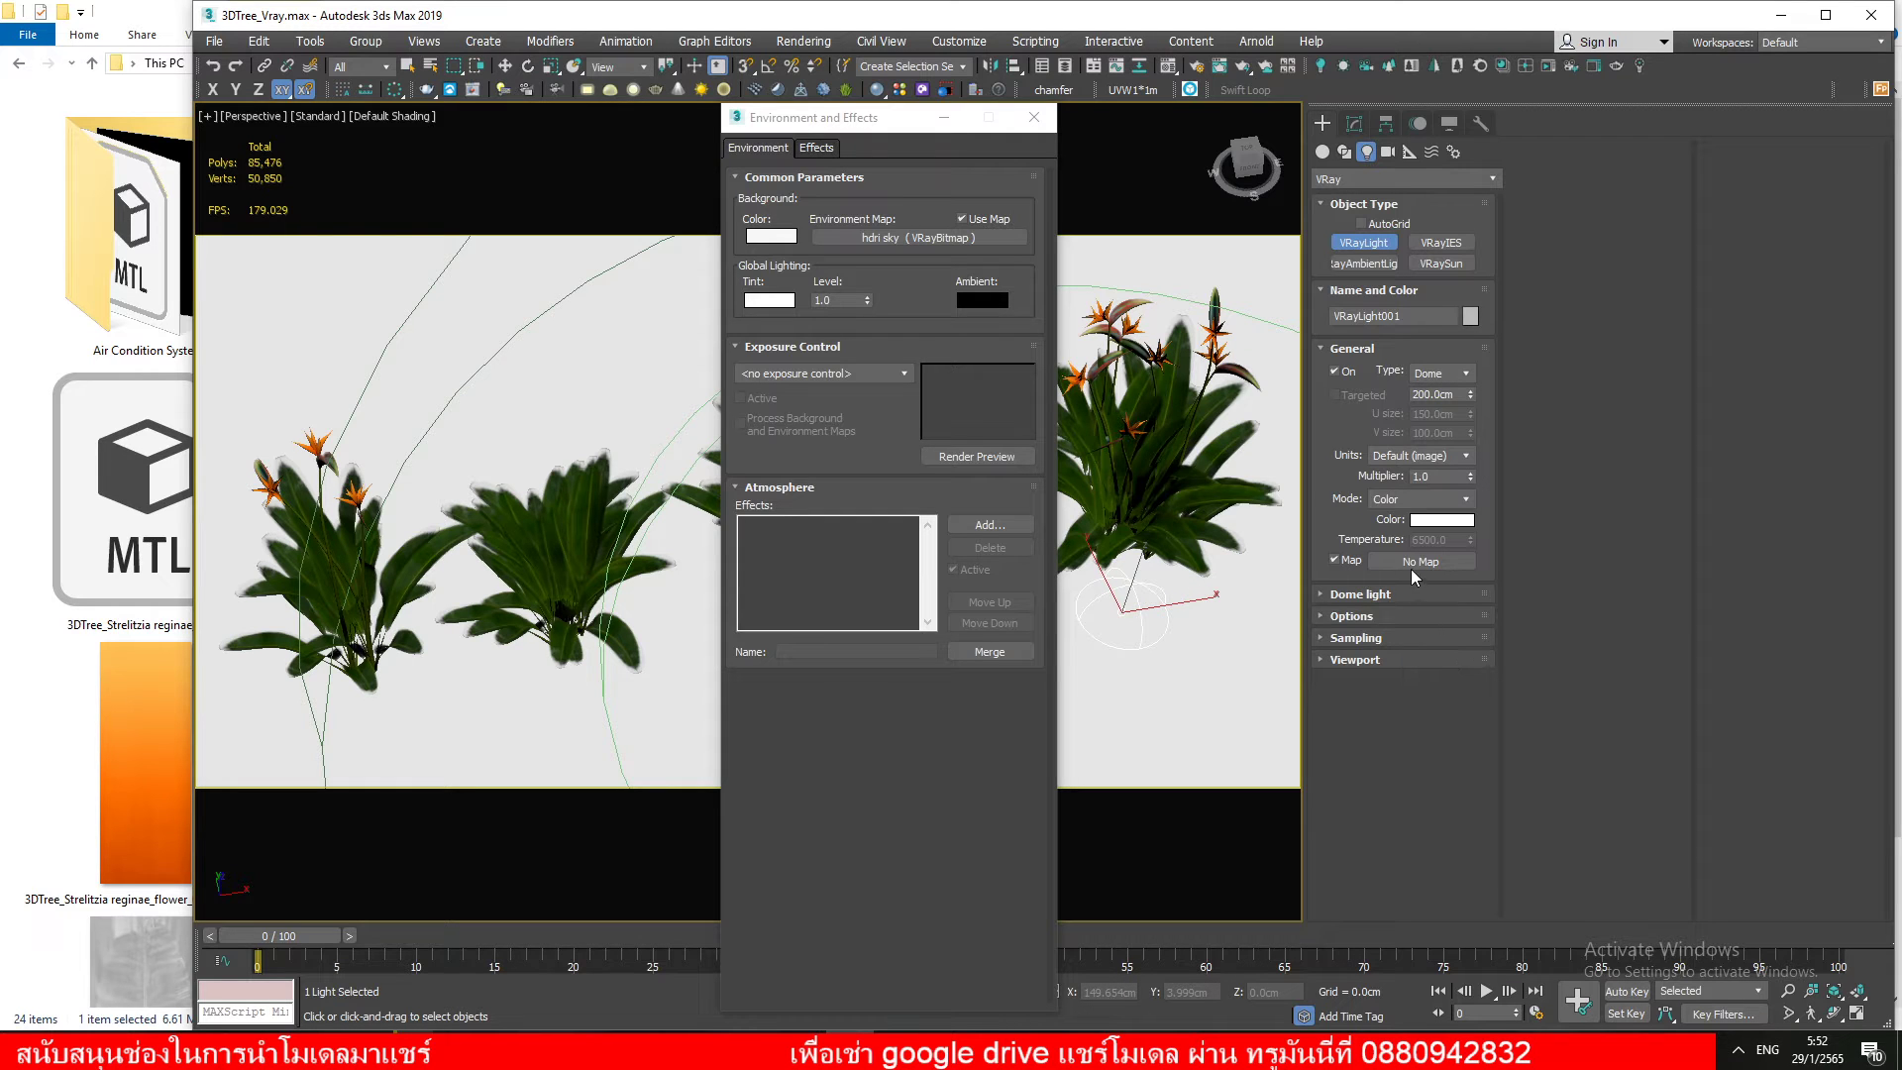
mouse_move(951, 237)
left_mouse_down()
mouse_move(1388, 548)
mouse_move(1441, 556)
mouse_move(1427, 563)
left_mouse_up()
left_click(1020, 584)
left_click(946, 117)
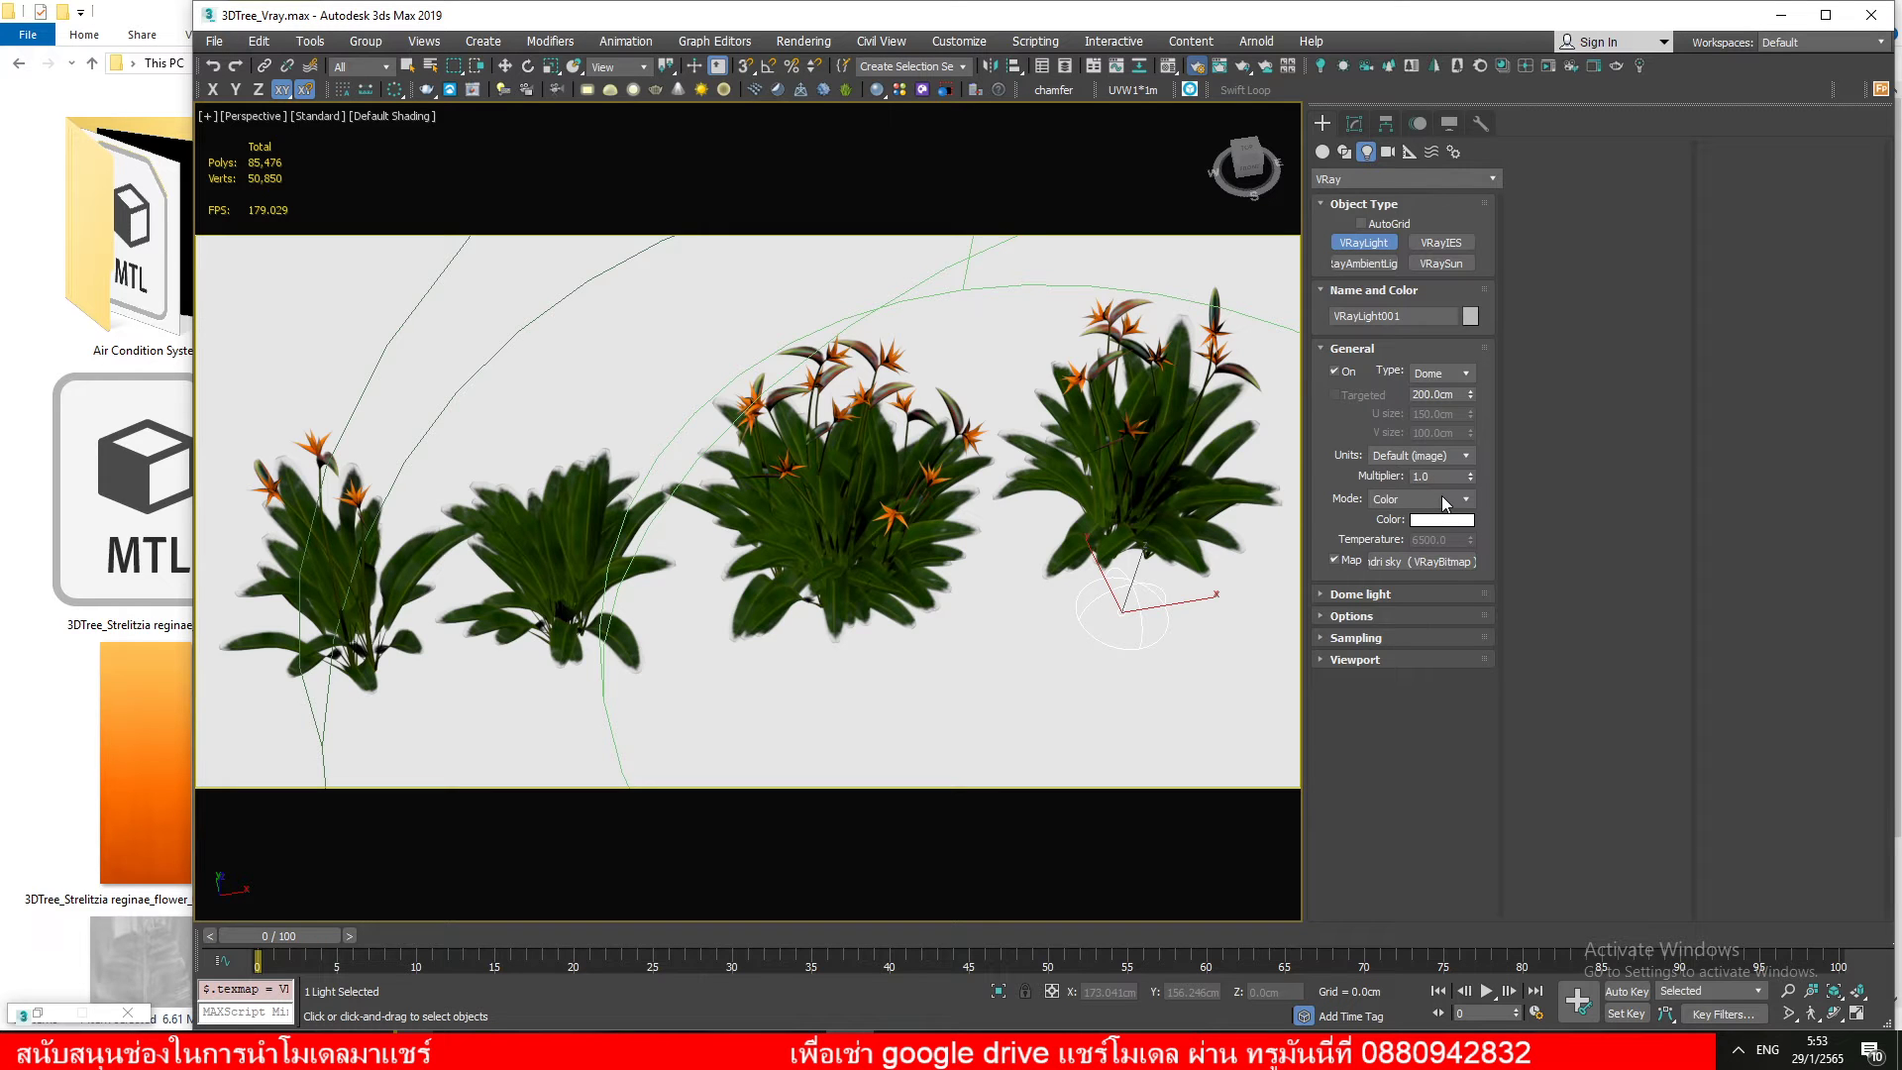
Start a V-Ray IPR render of the four plants on white ground
key("F10")
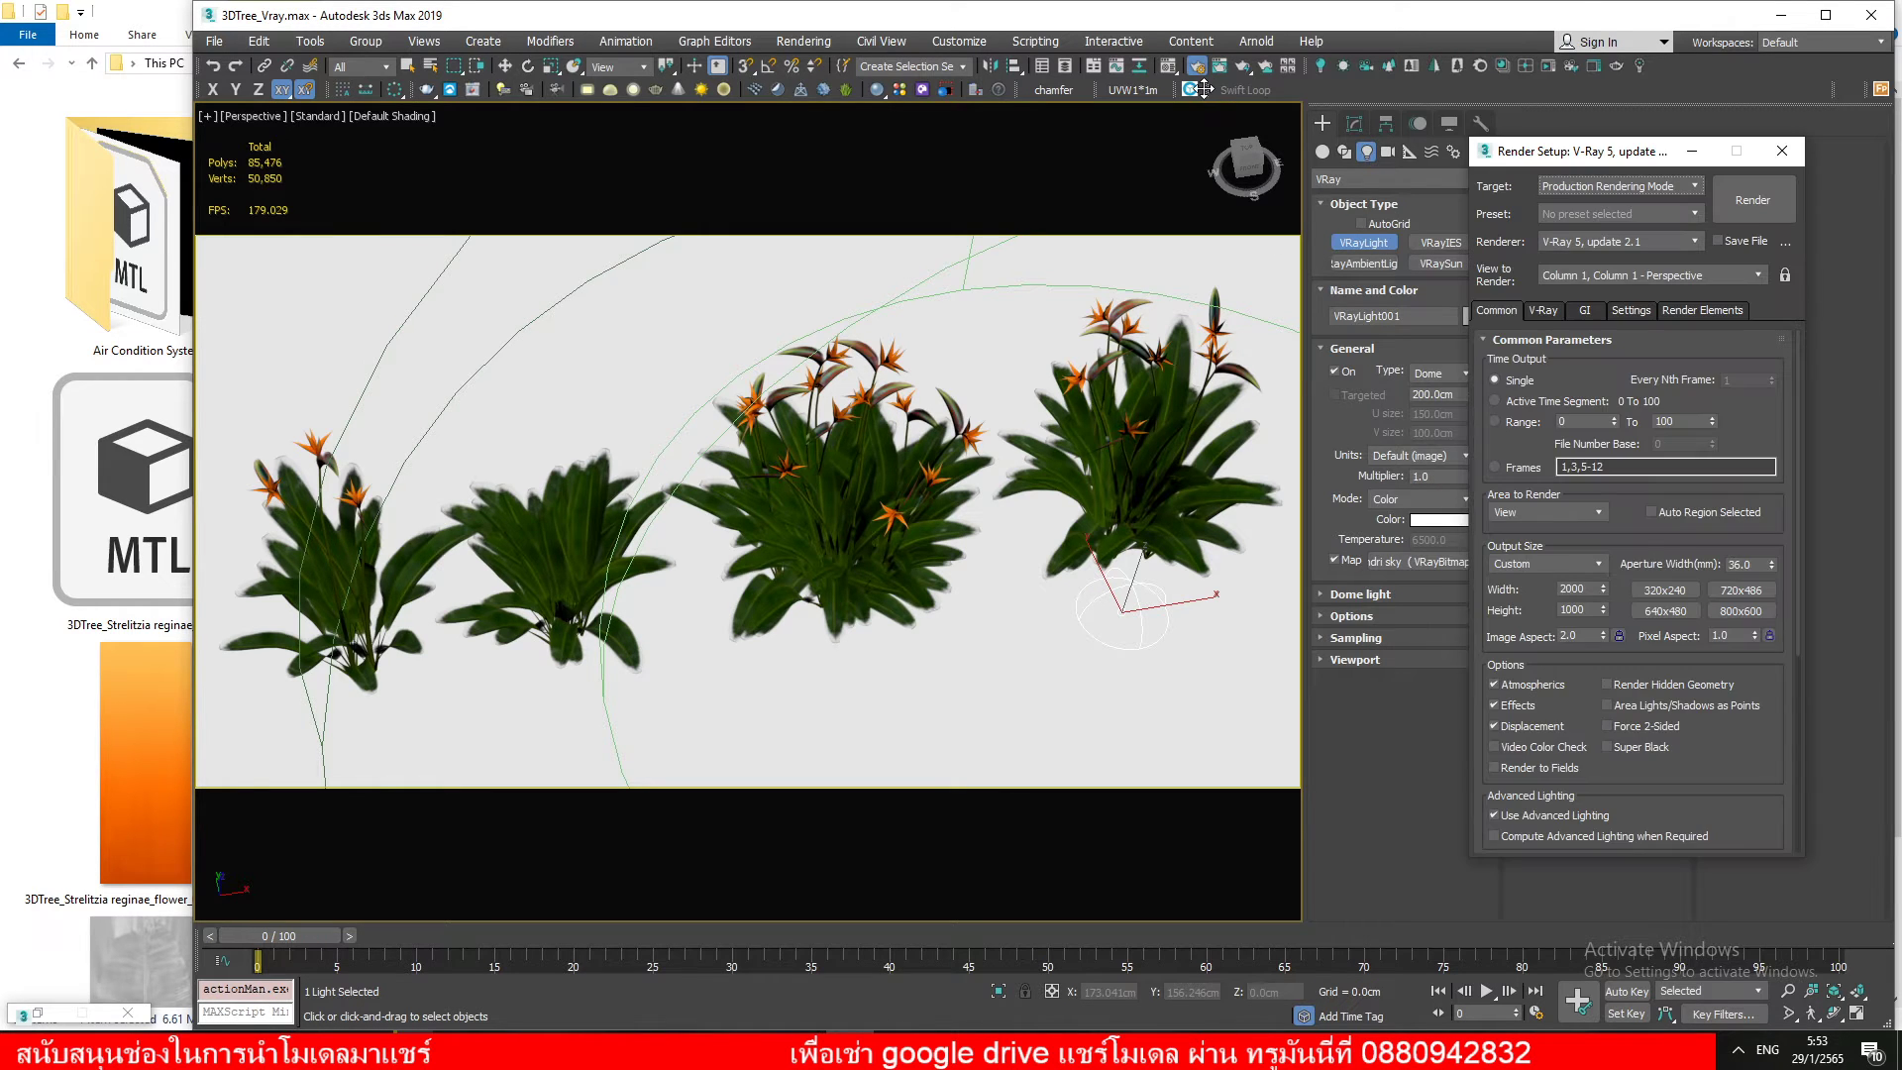
left_click(1545, 311)
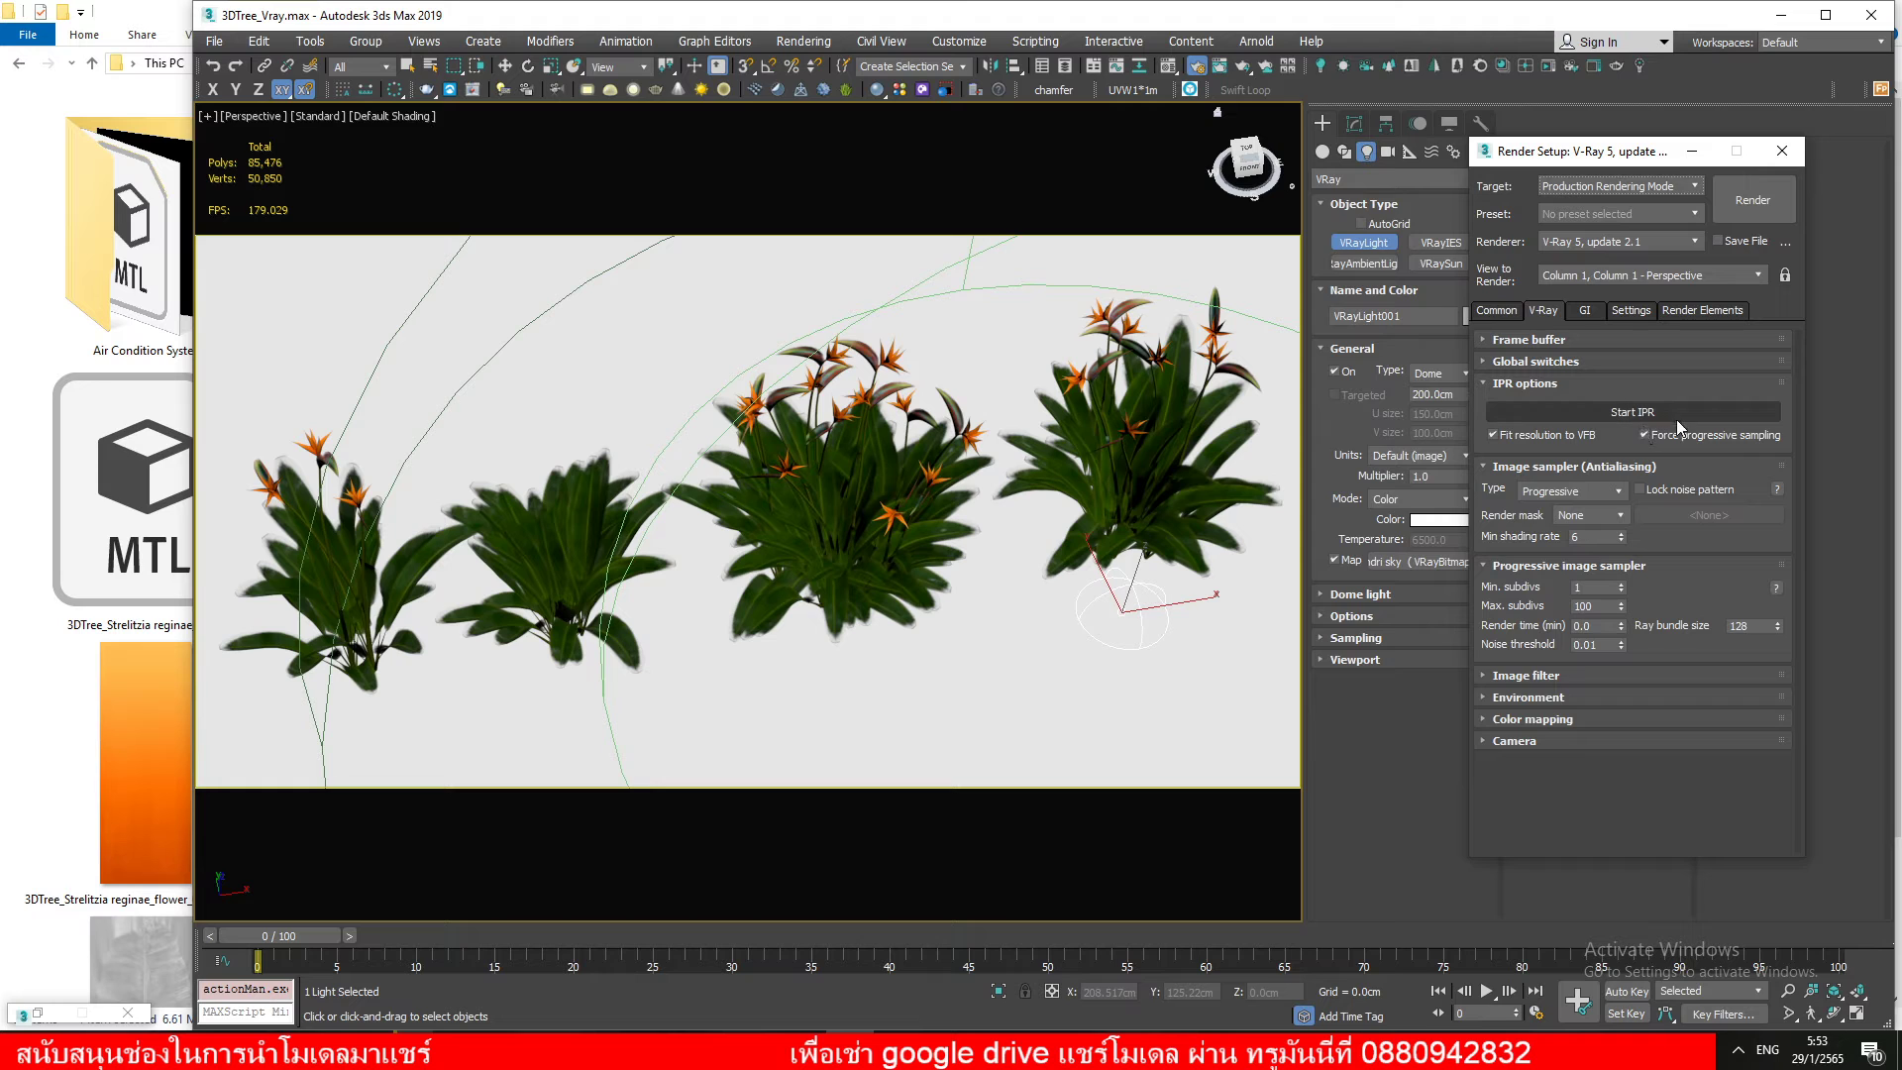
left_click(1687, 412)
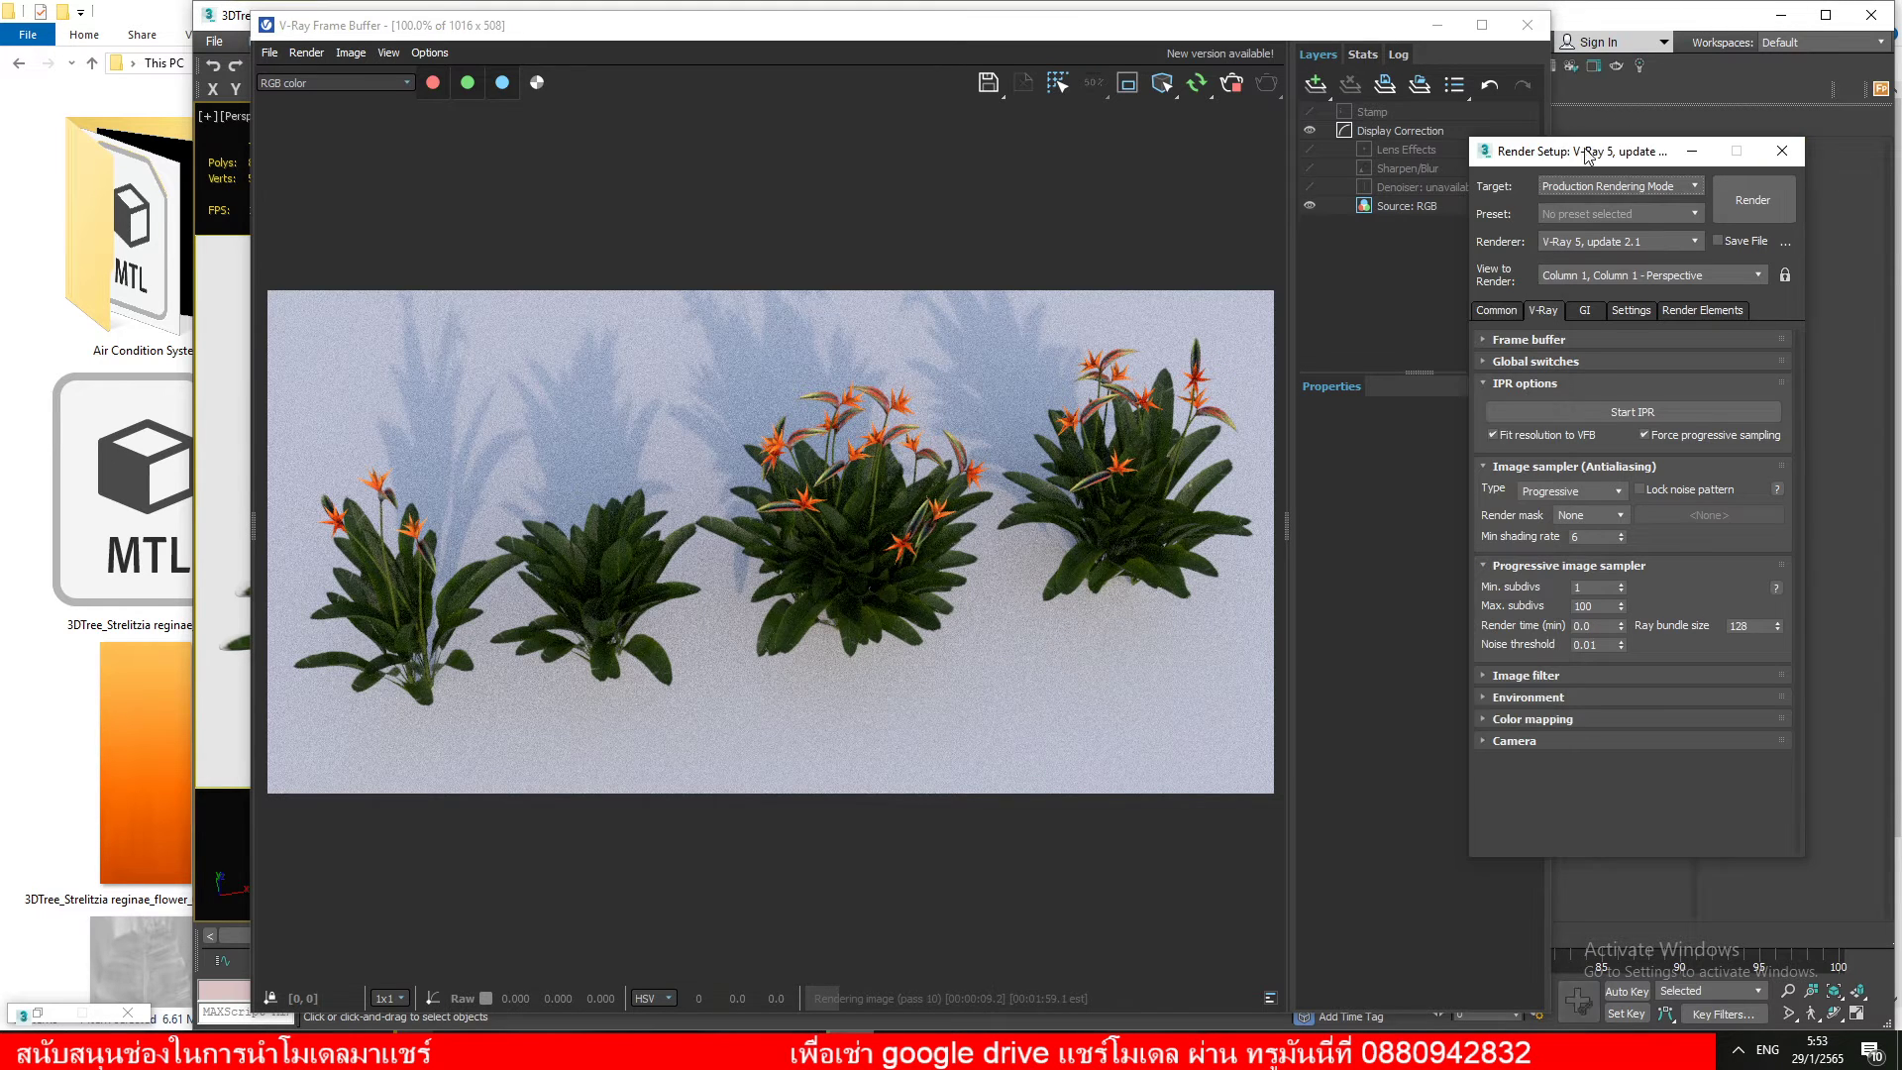
Add an Exposure layer in the V-Ray Frame Buffer and raise exposure to about 0.8
left_click(1563, 327)
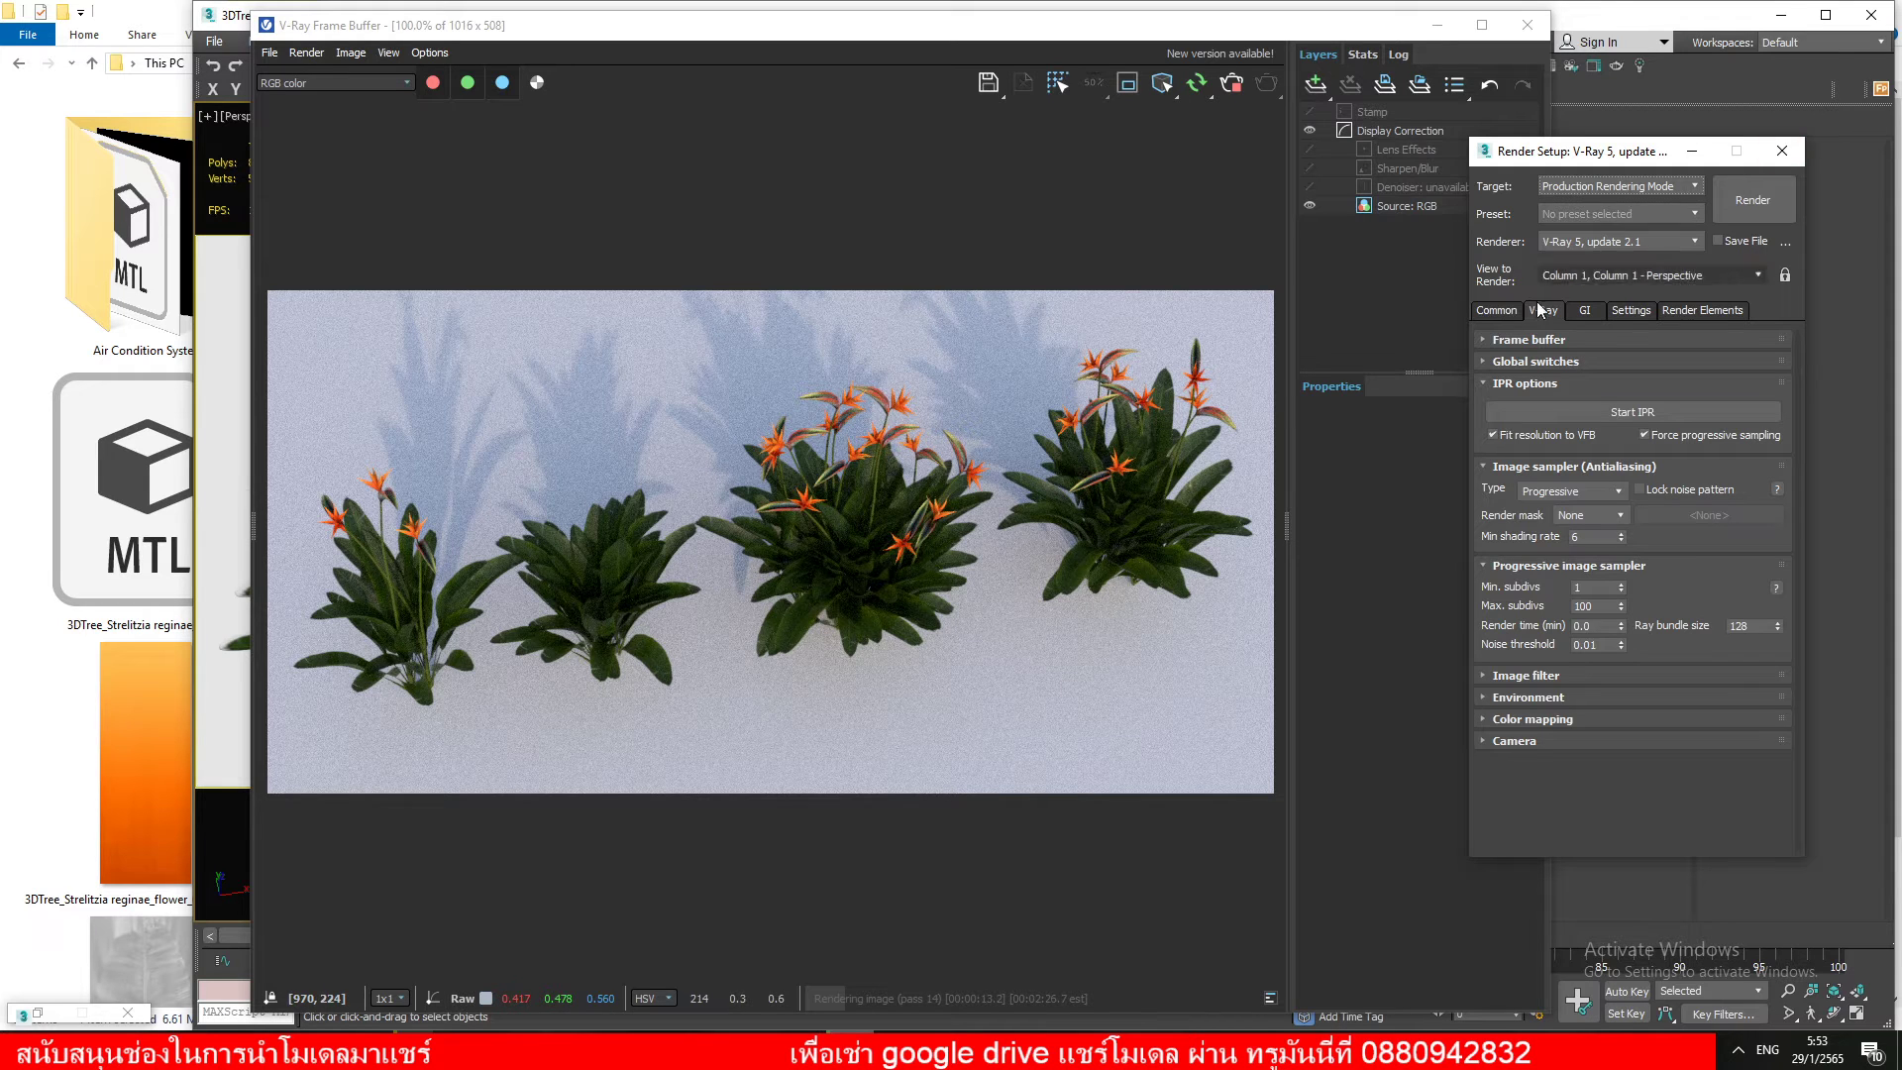
left_click_drag(1556, 162, 1662, 153)
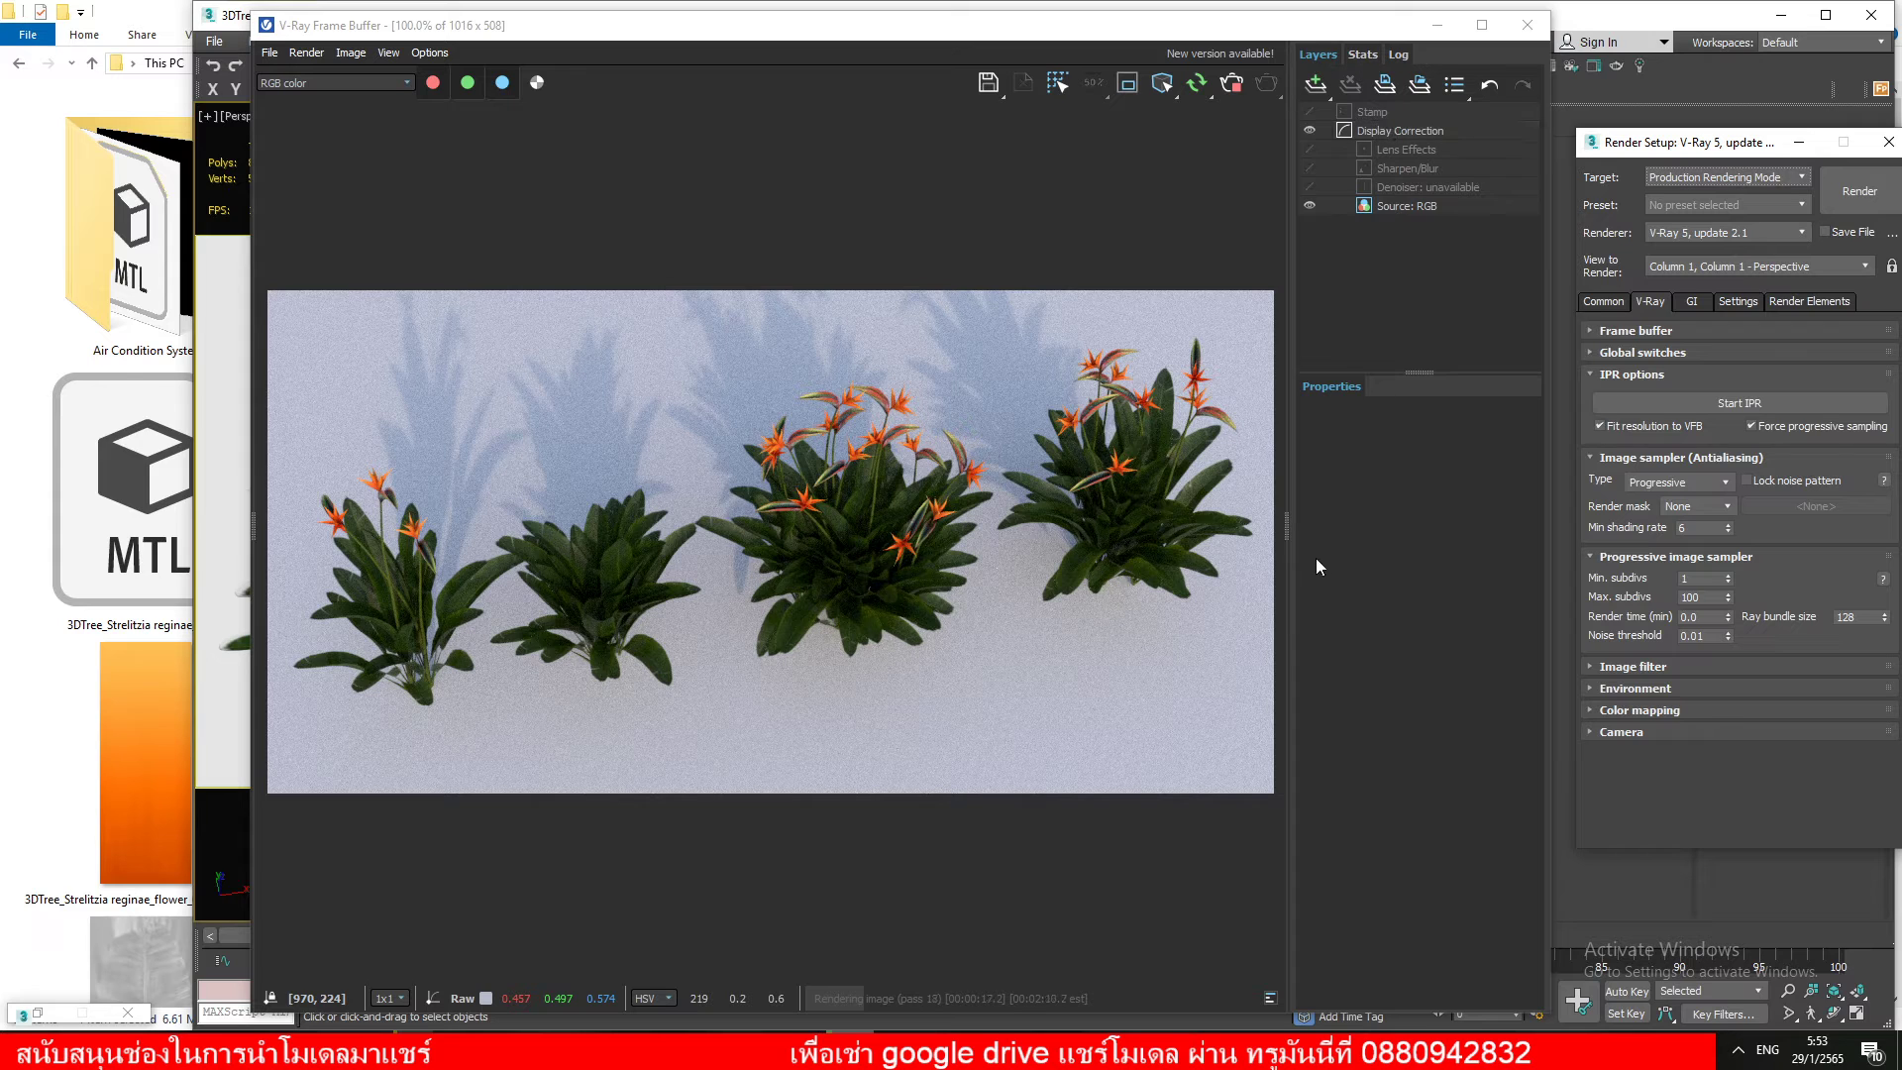
left_click_drag(1287, 525, 1284, 536)
left_click(1282, 534)
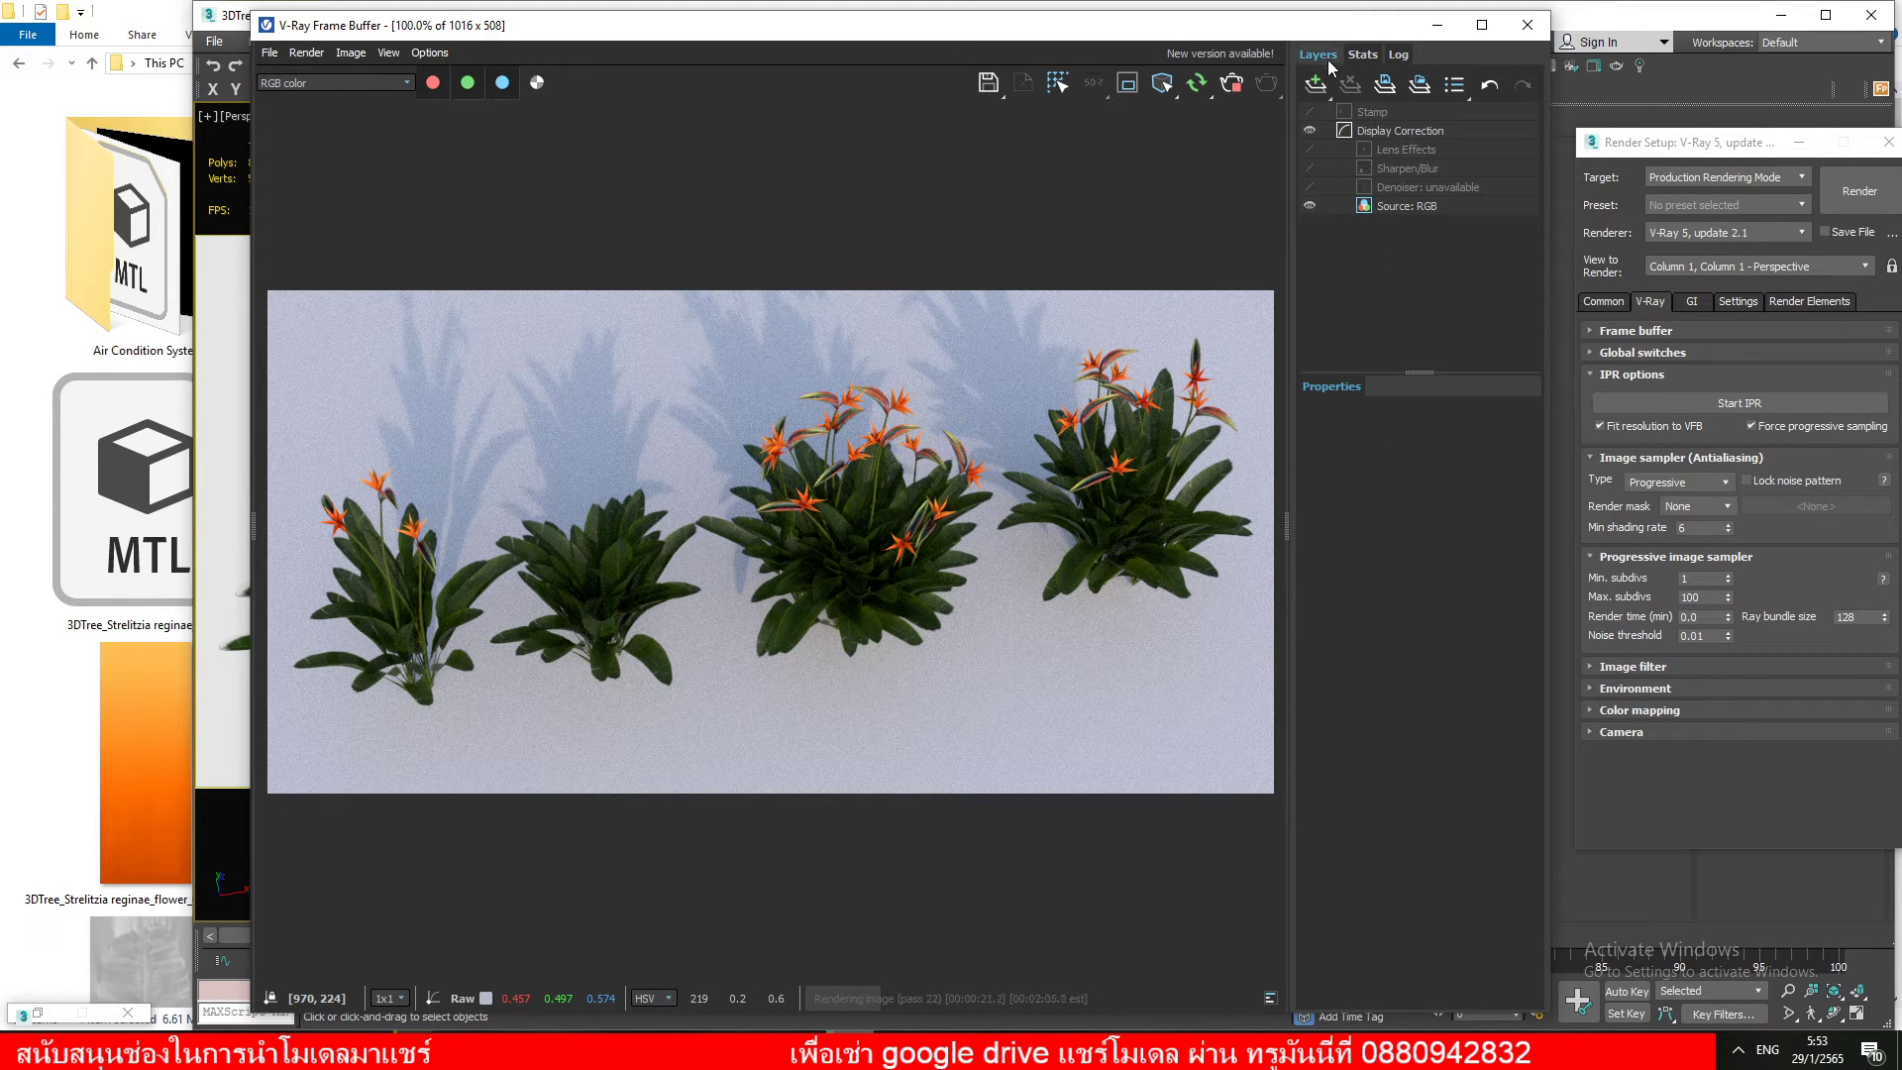
left_click(1318, 84)
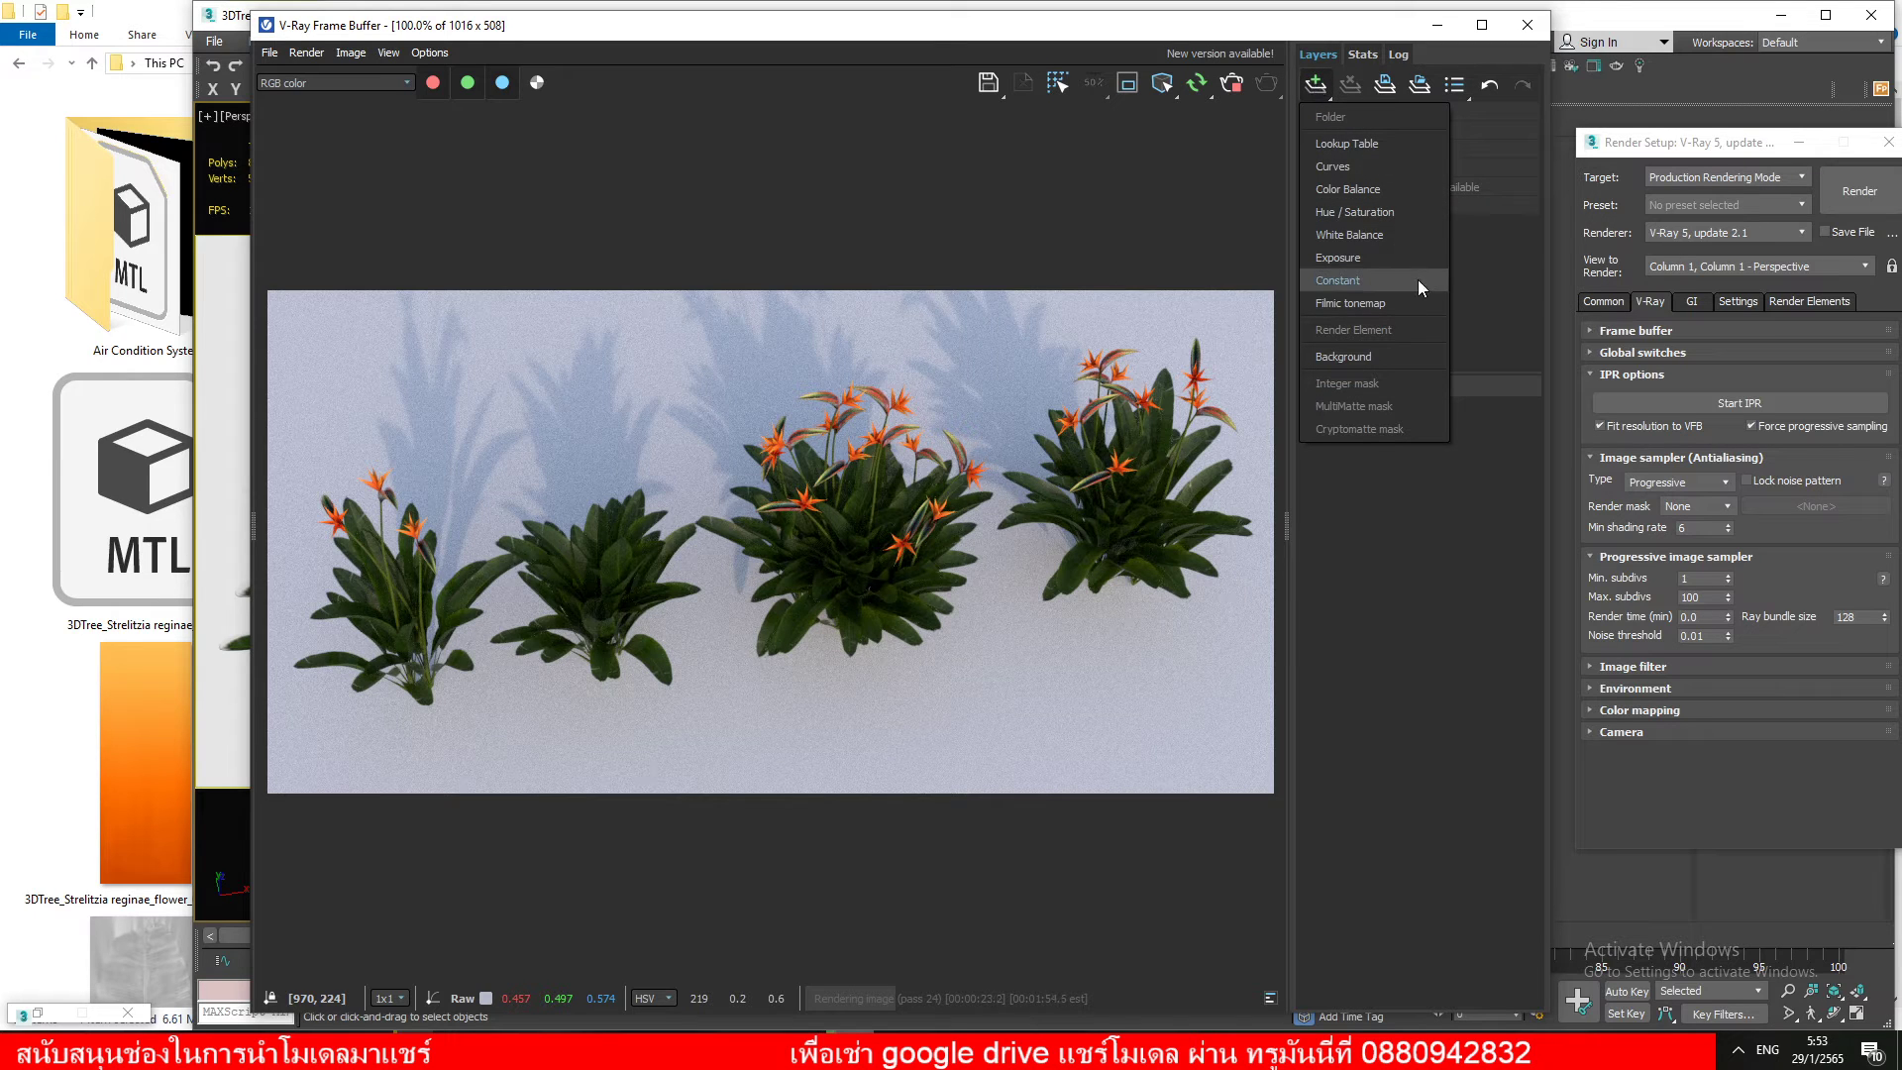
left_click(1374, 266)
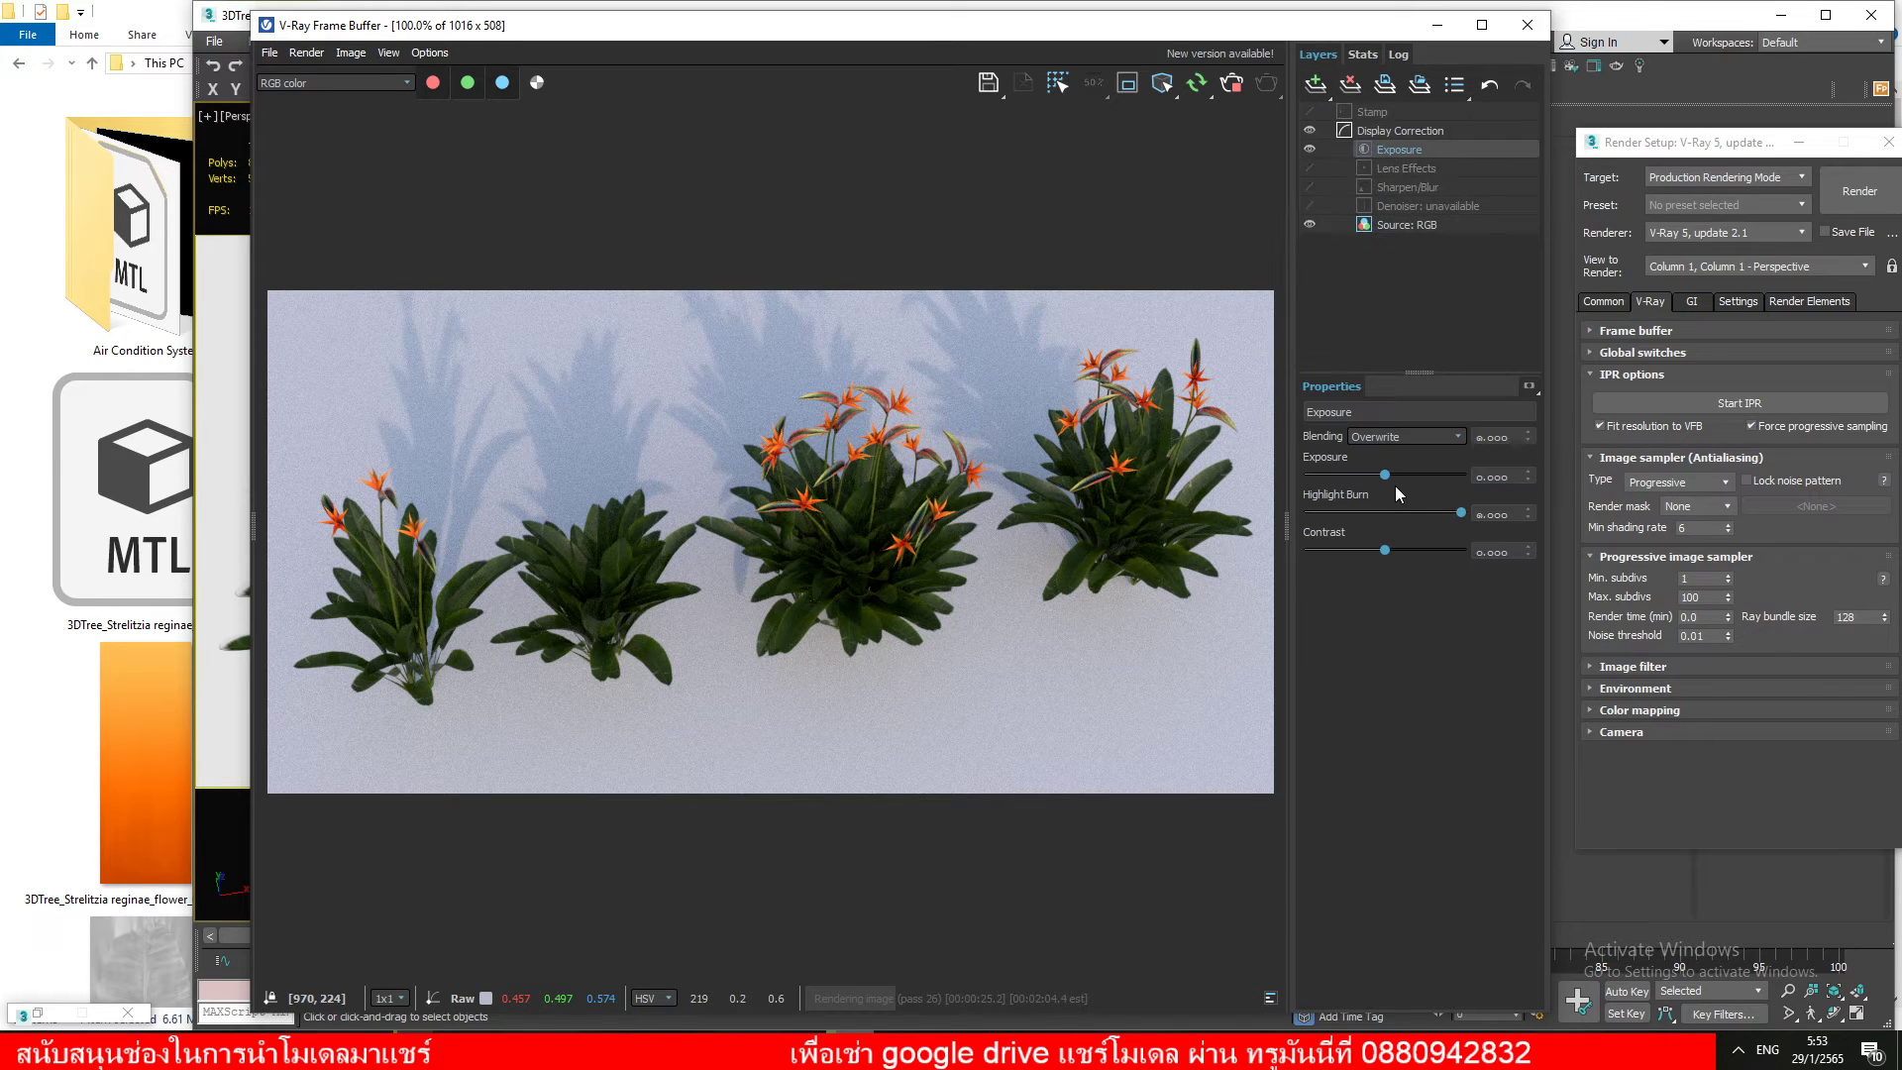
left_click_drag(1387, 475, 1383, 519)
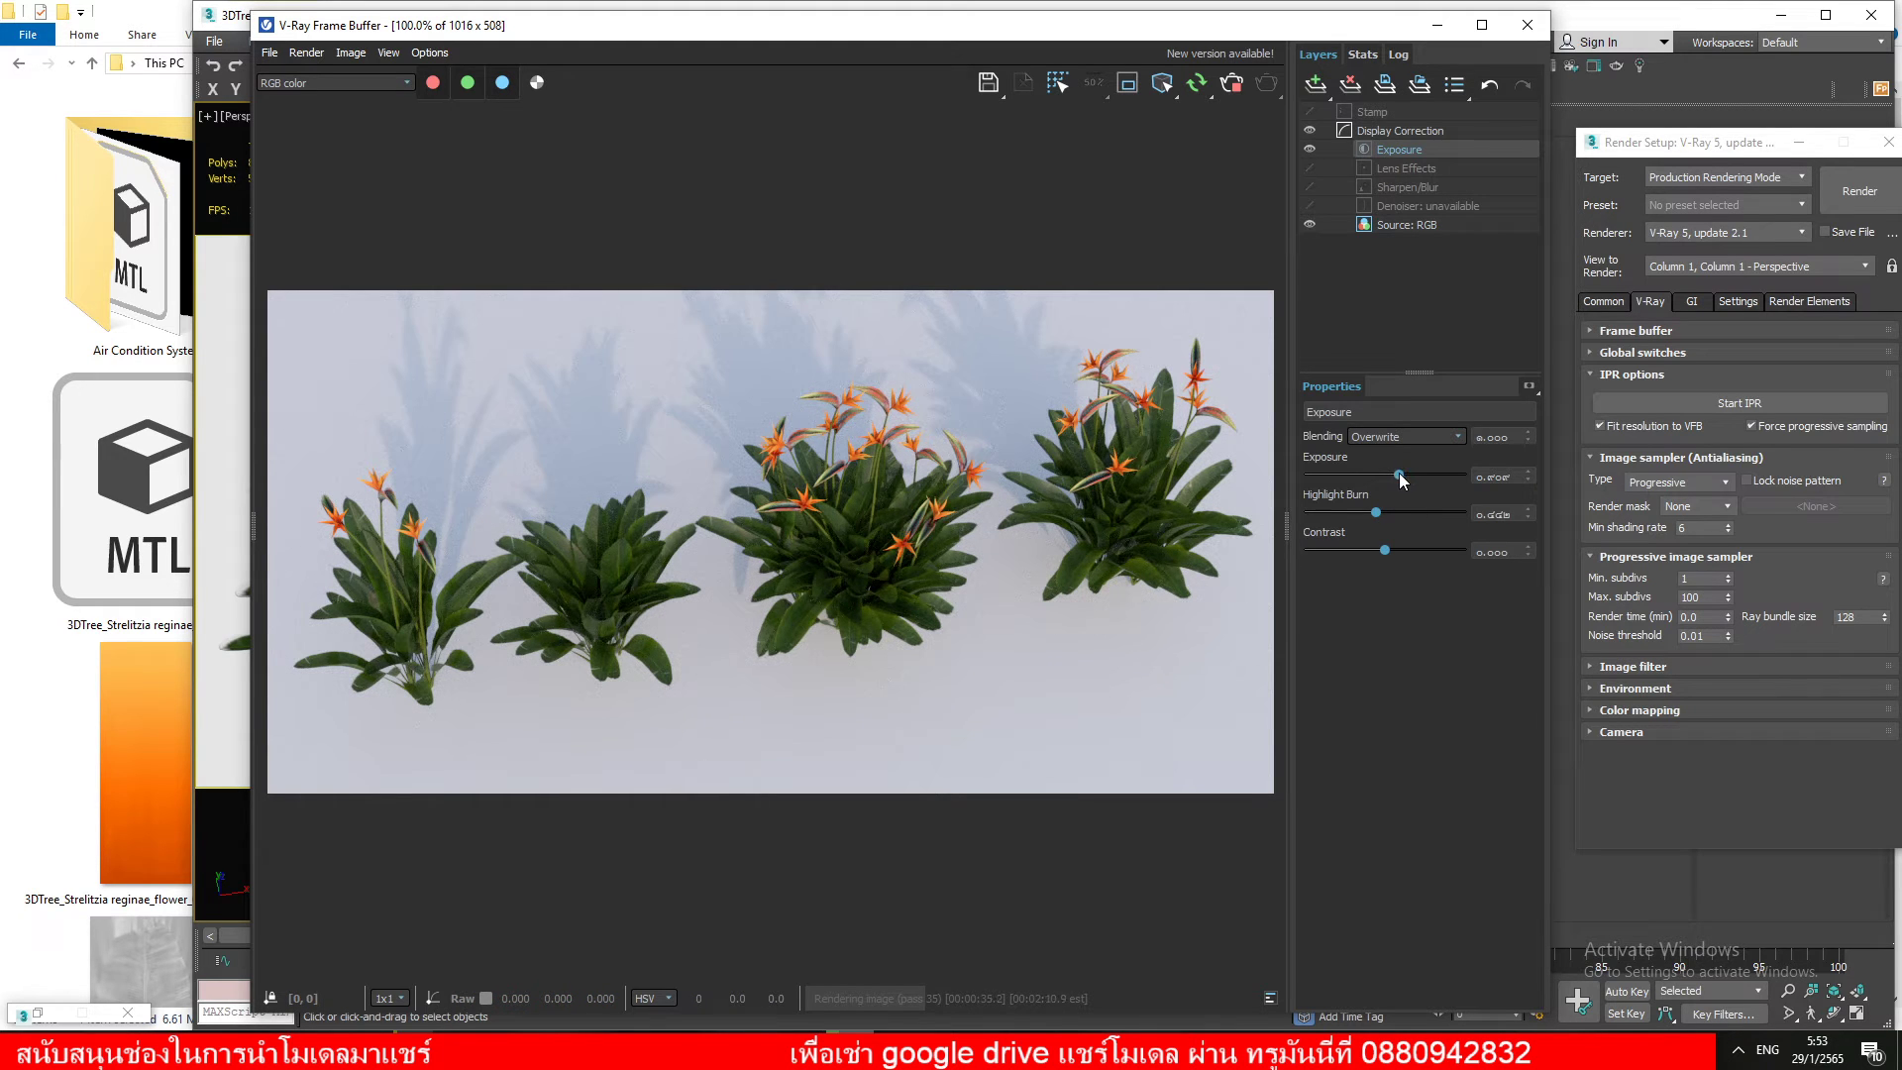
left_click_drag(1399, 472, 1407, 474)
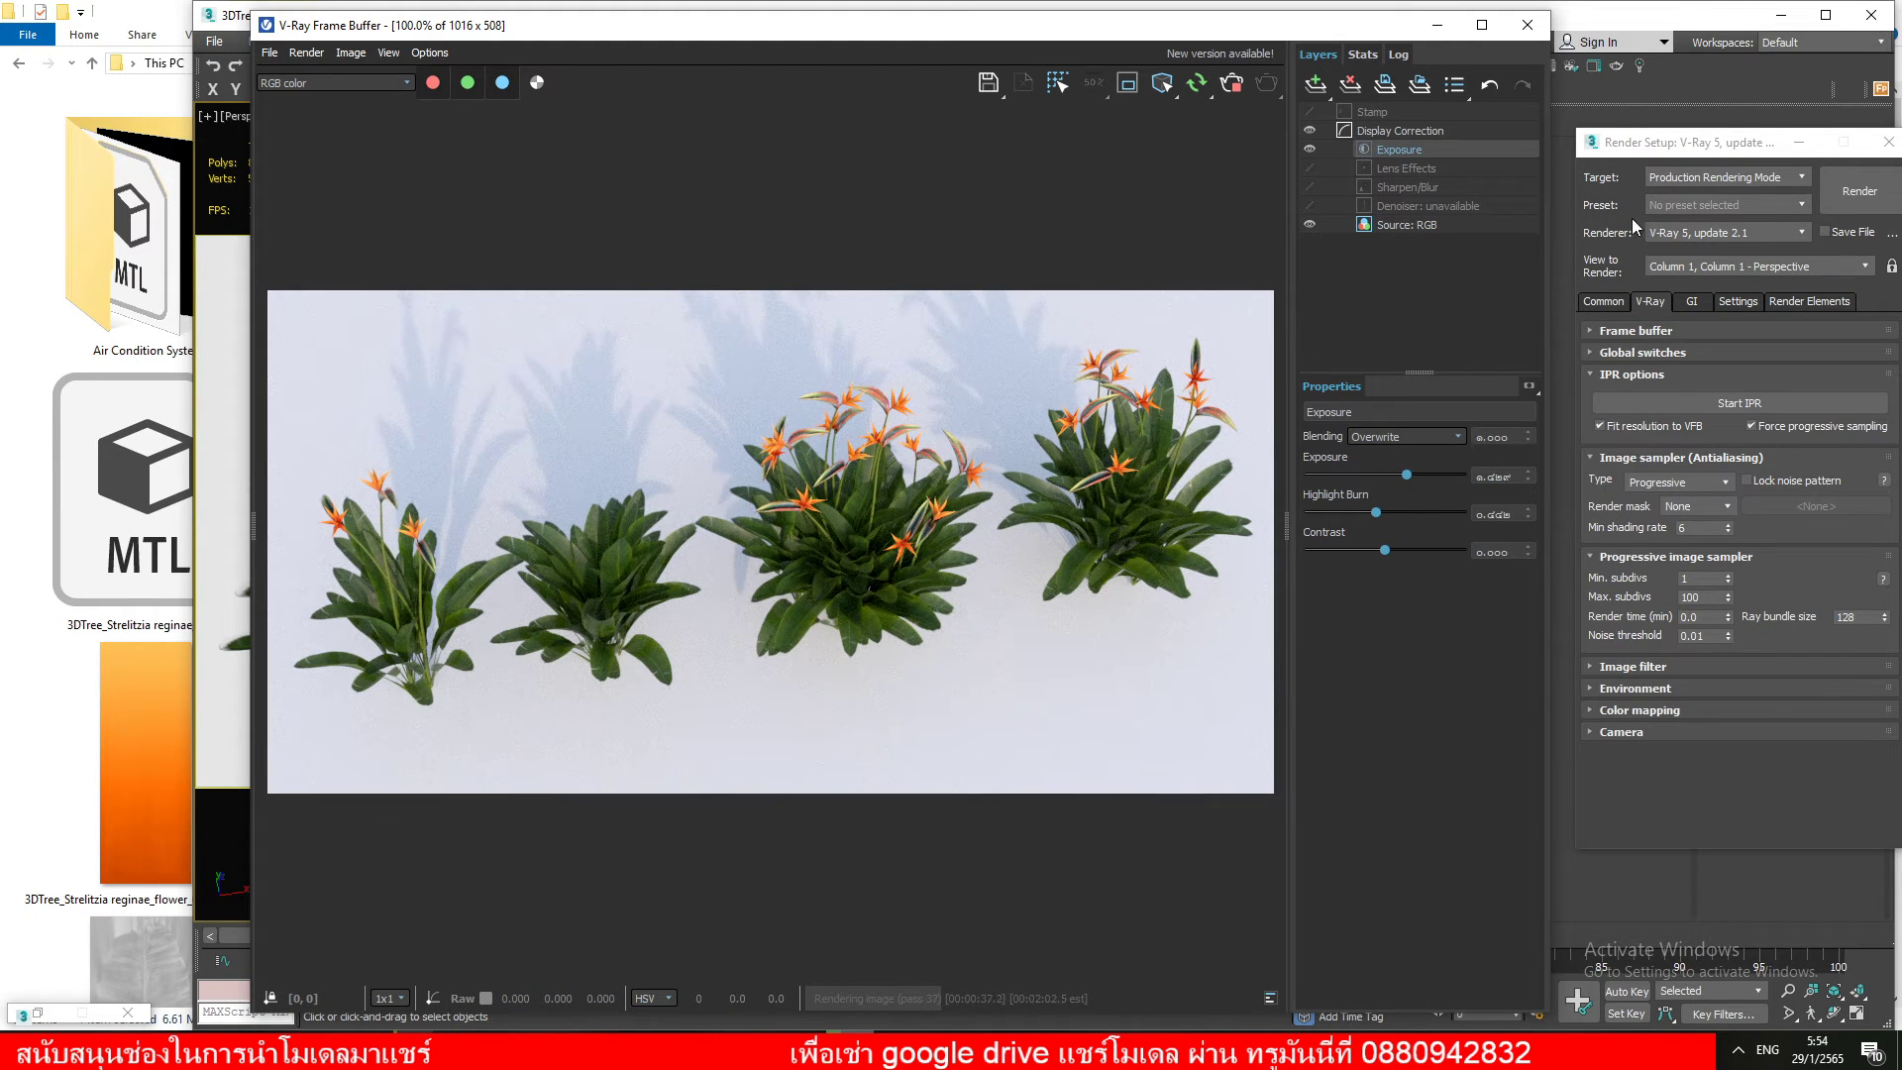
Set the render output to a square 2000 × 2000 with image aspect 1.0, and lock the aspect
left_click(1641, 142)
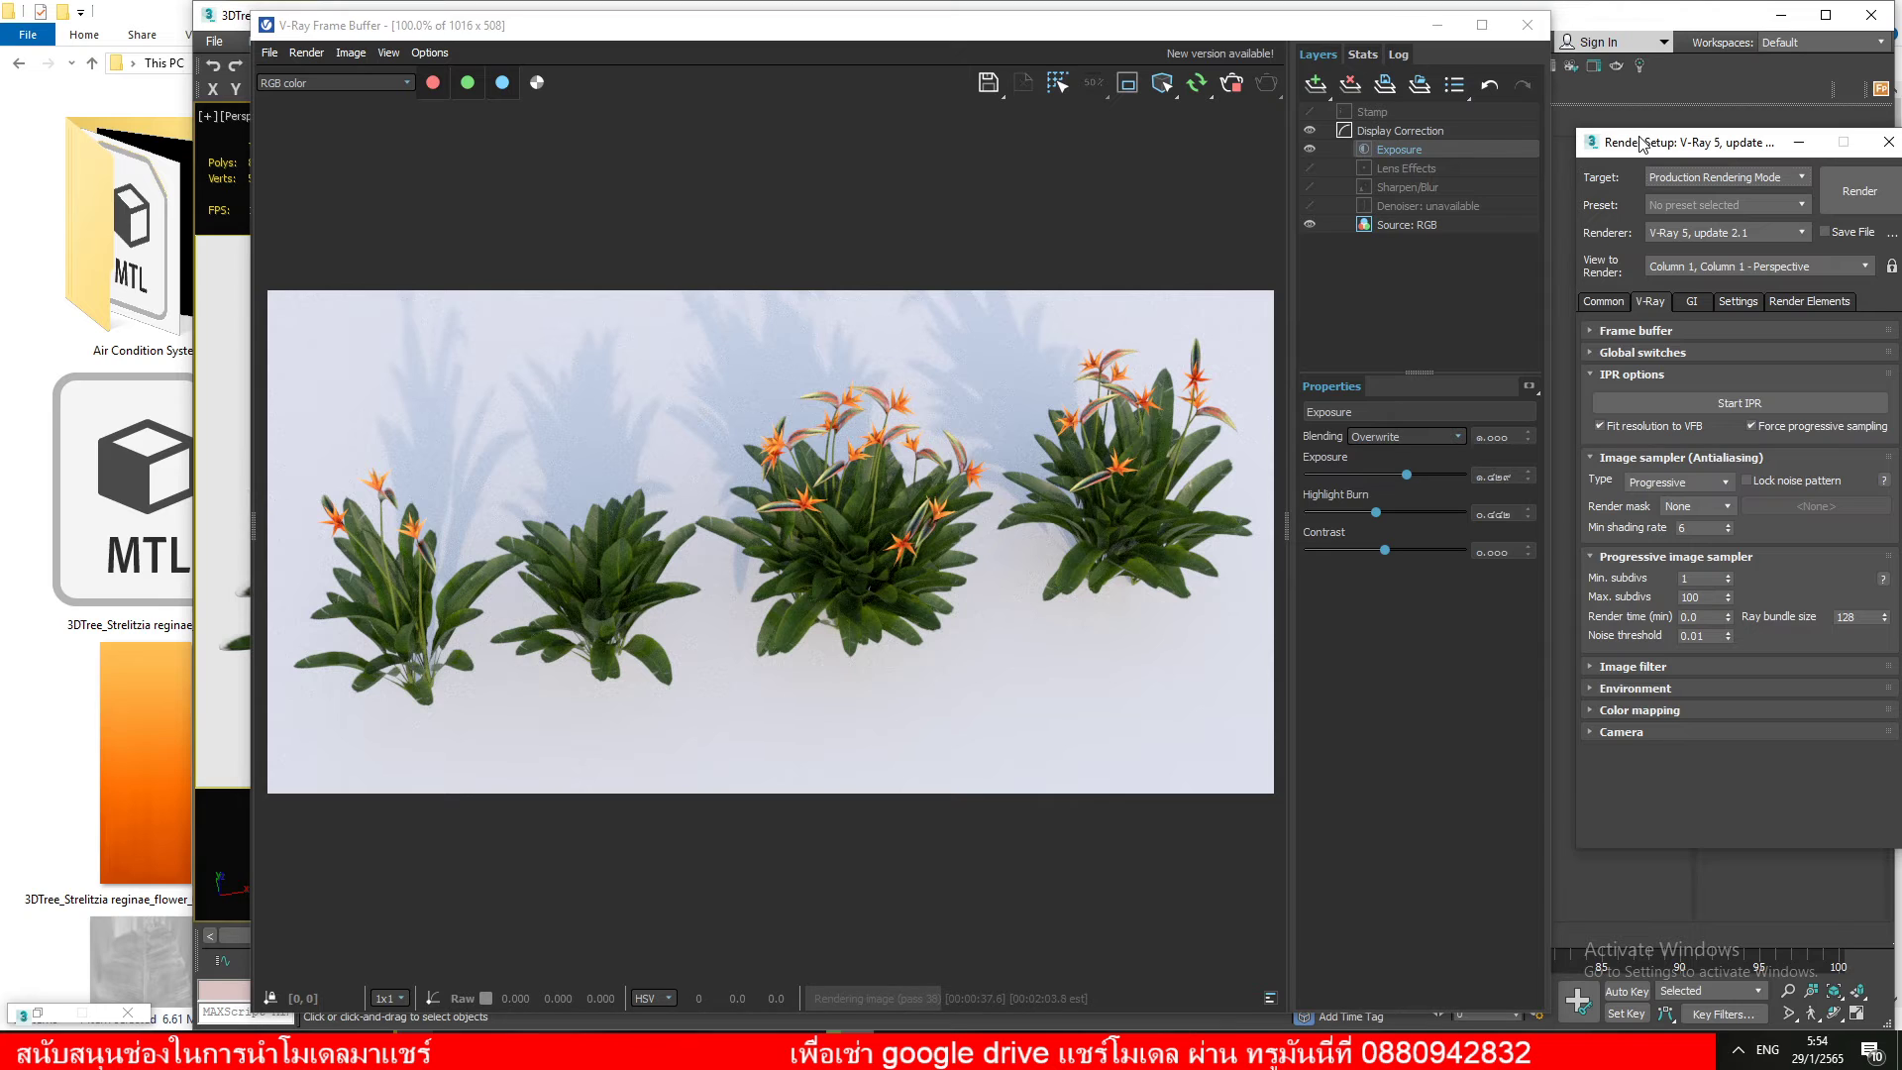
left_click(1617, 307)
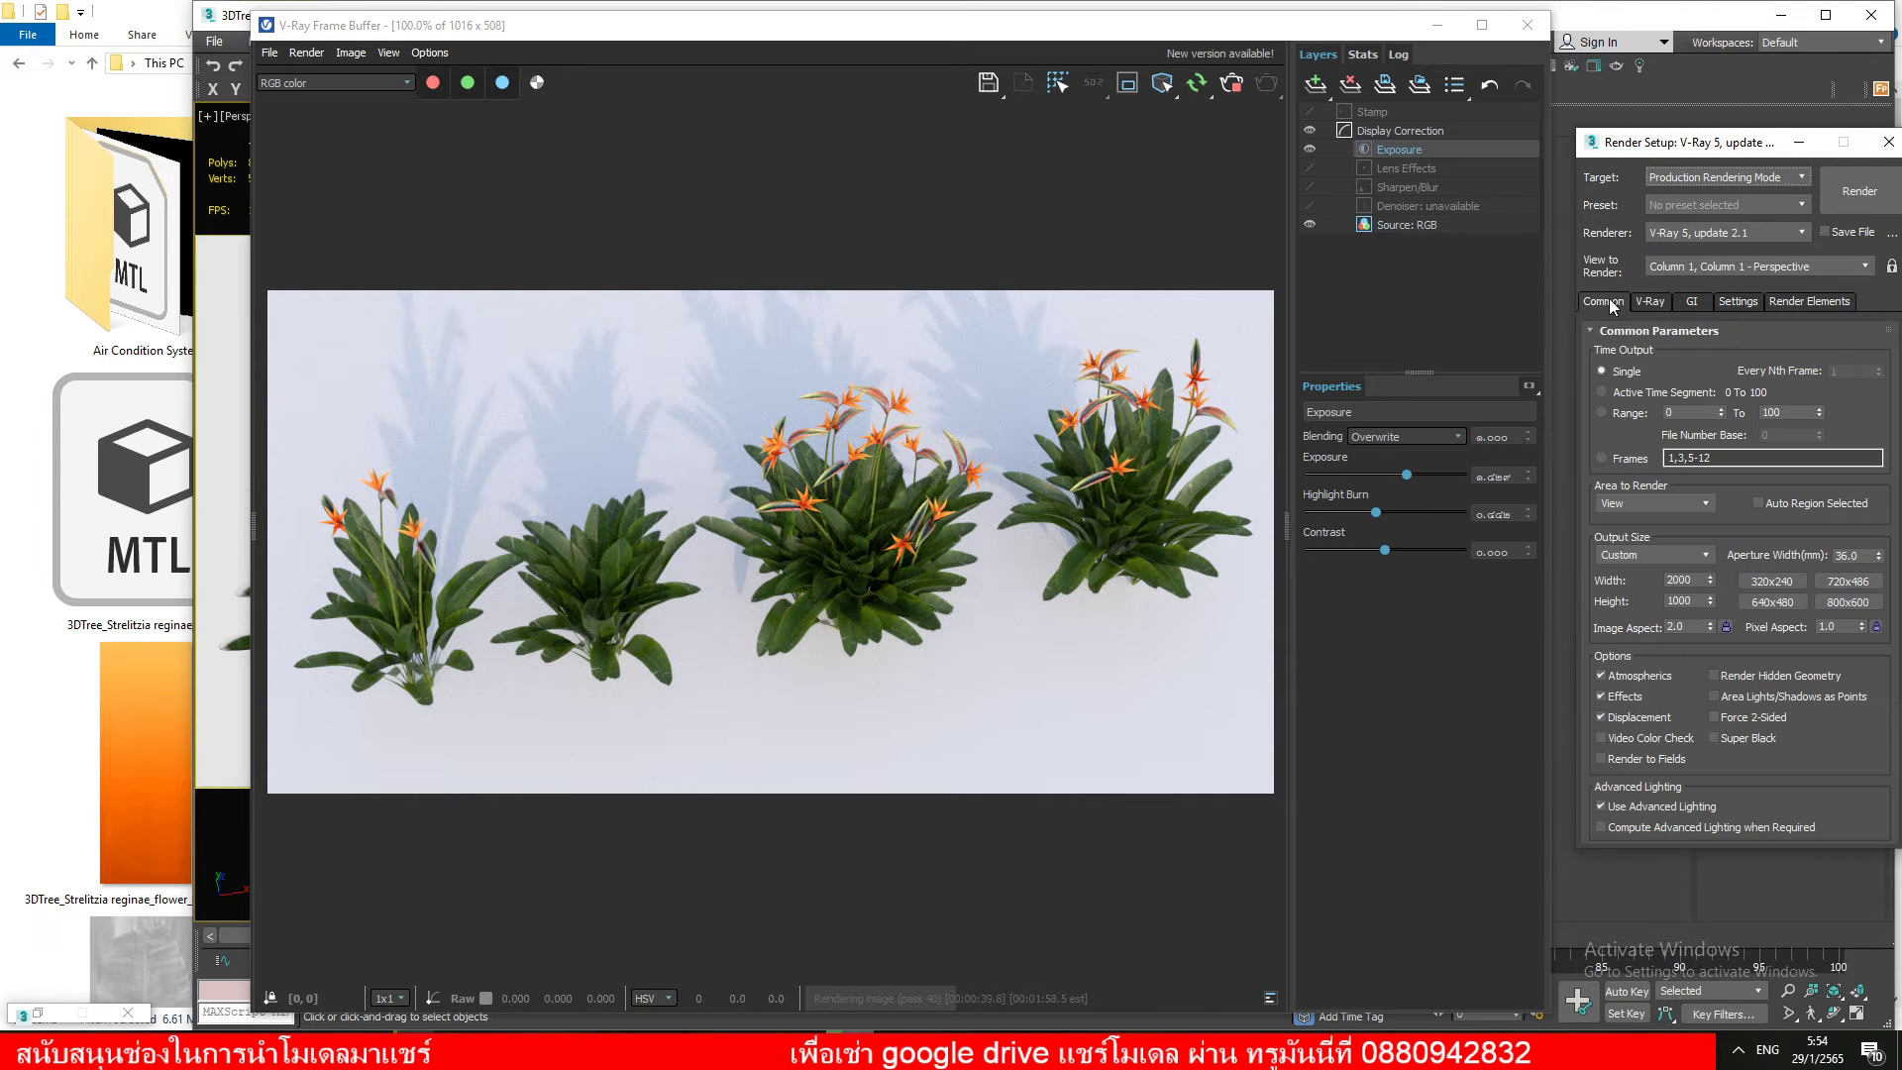
left_click(1697, 627)
double_click(1695, 629)
type("1")
key("Return")
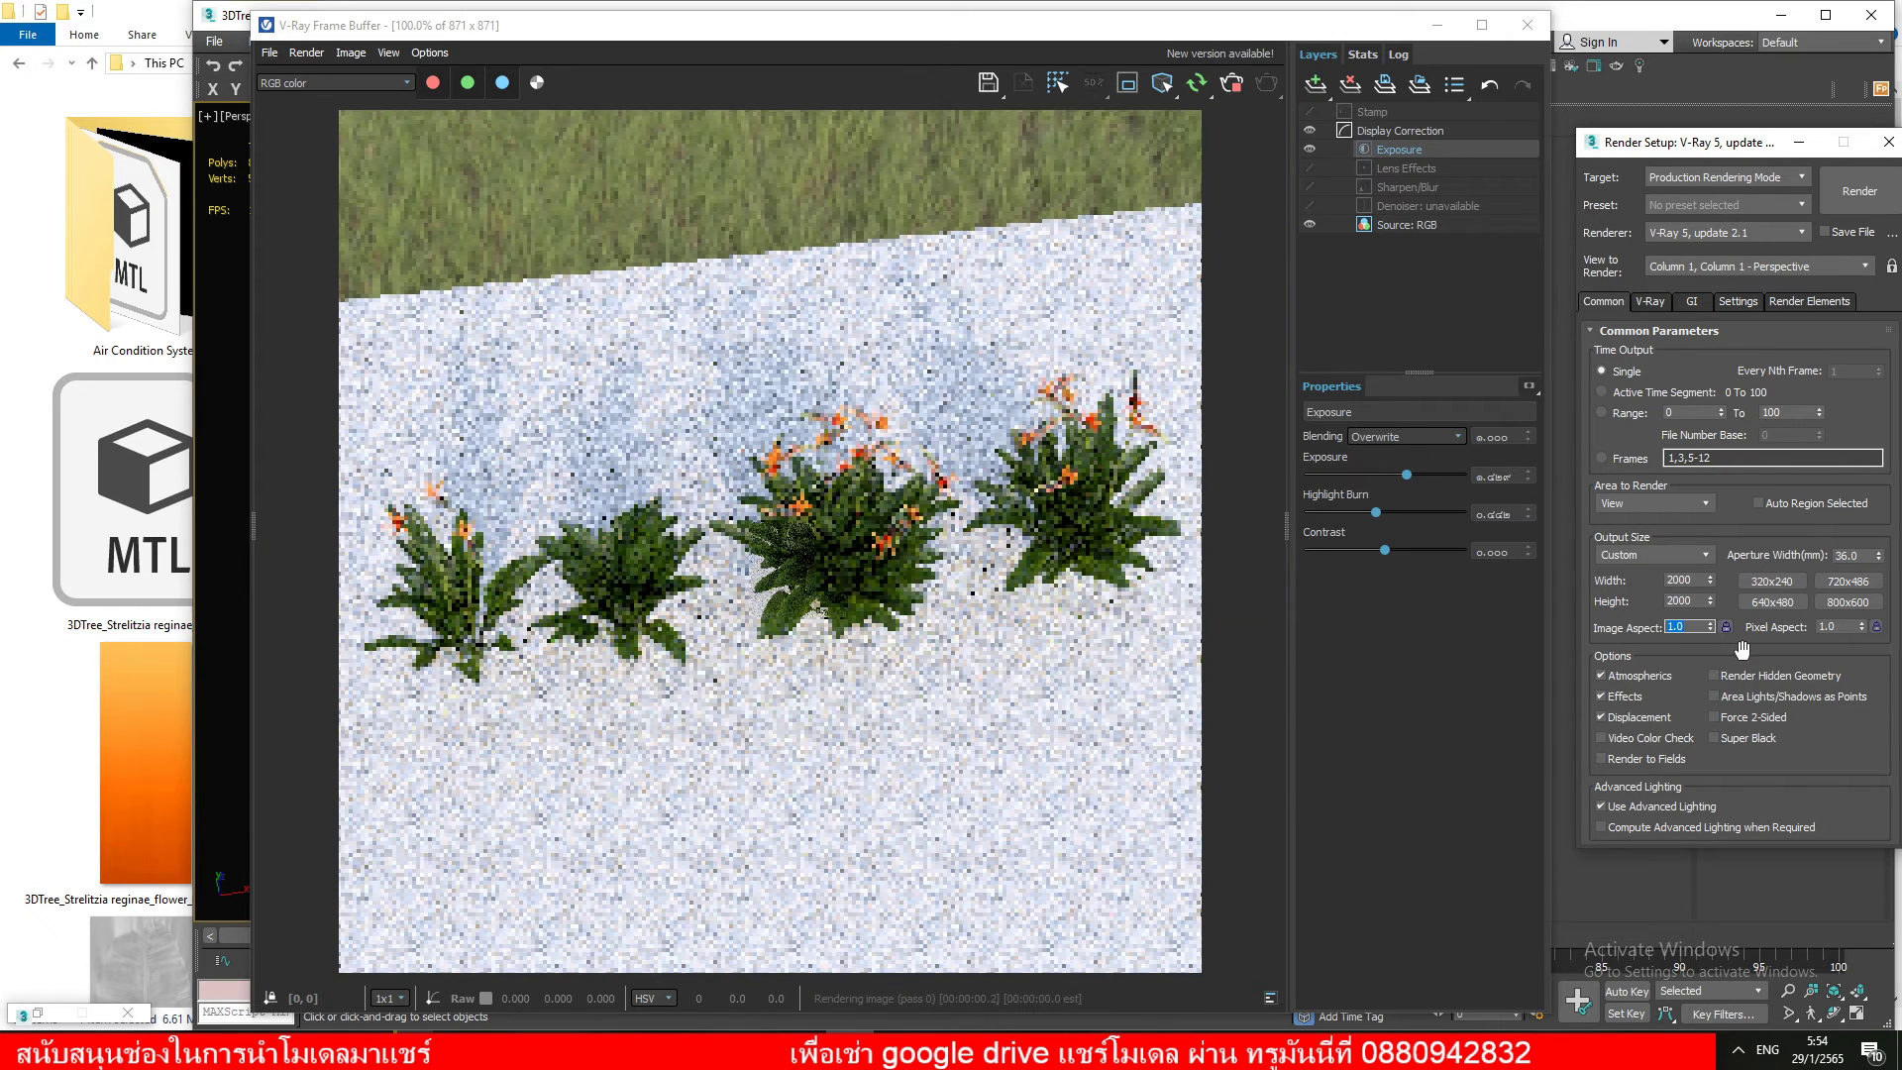
left_click(1724, 628)
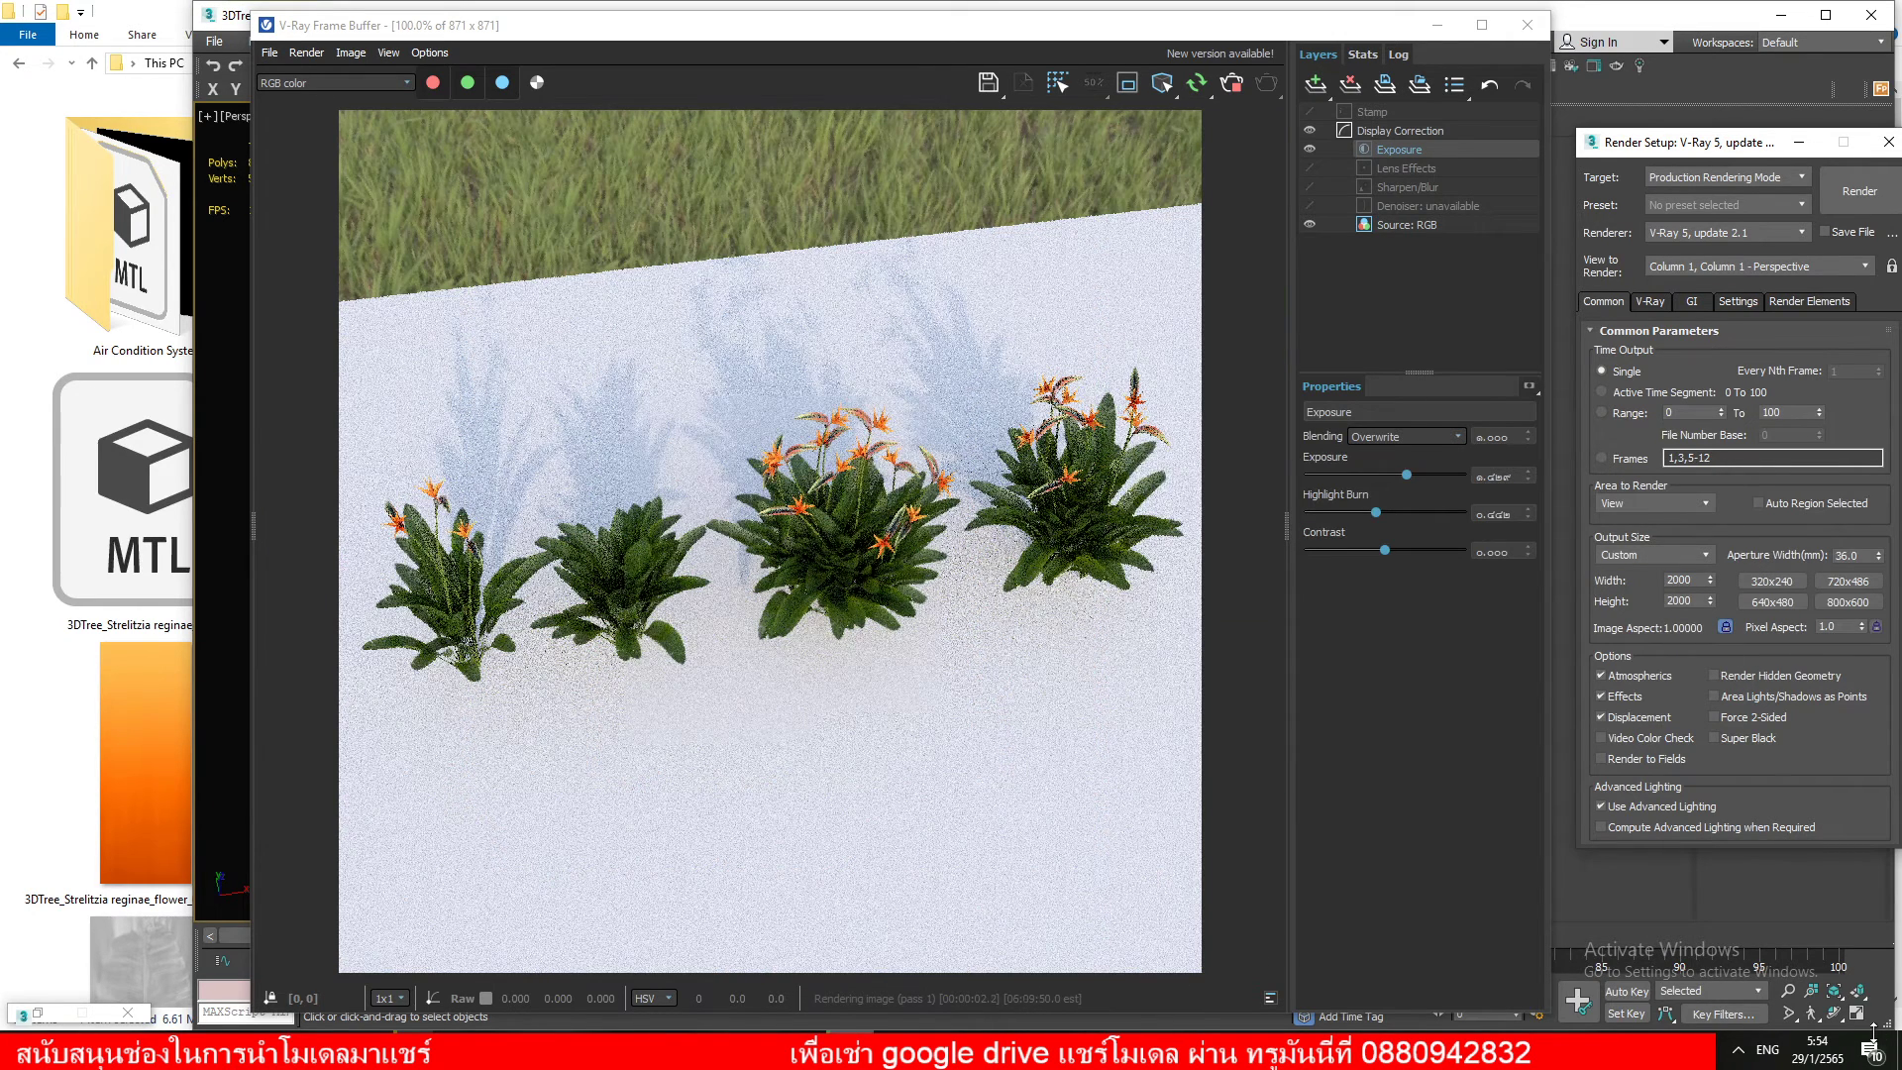
left_click(1811, 1013)
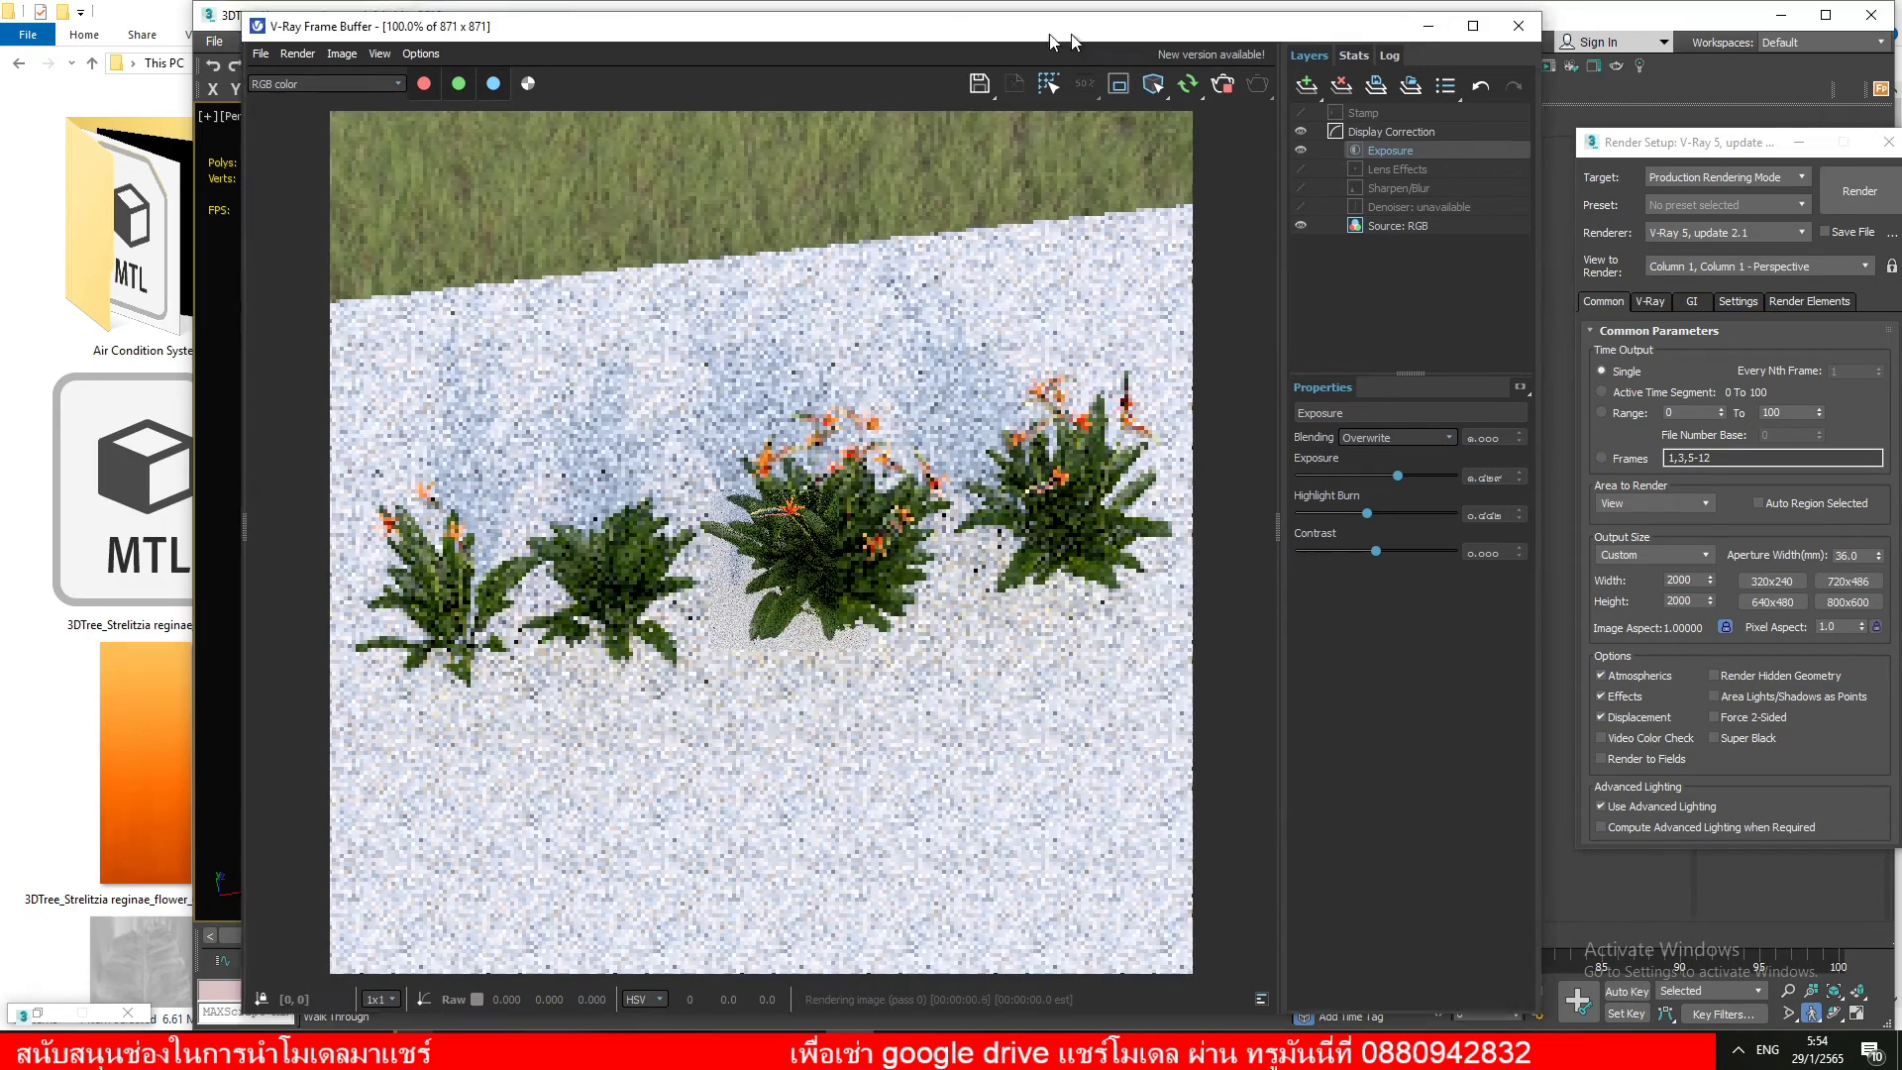
Move the V-Ray Frame Buffer aside, hide its side panel, and zoom in on the plants
left_click_drag(1189, 30, 880, 50)
left_click(973, 540)
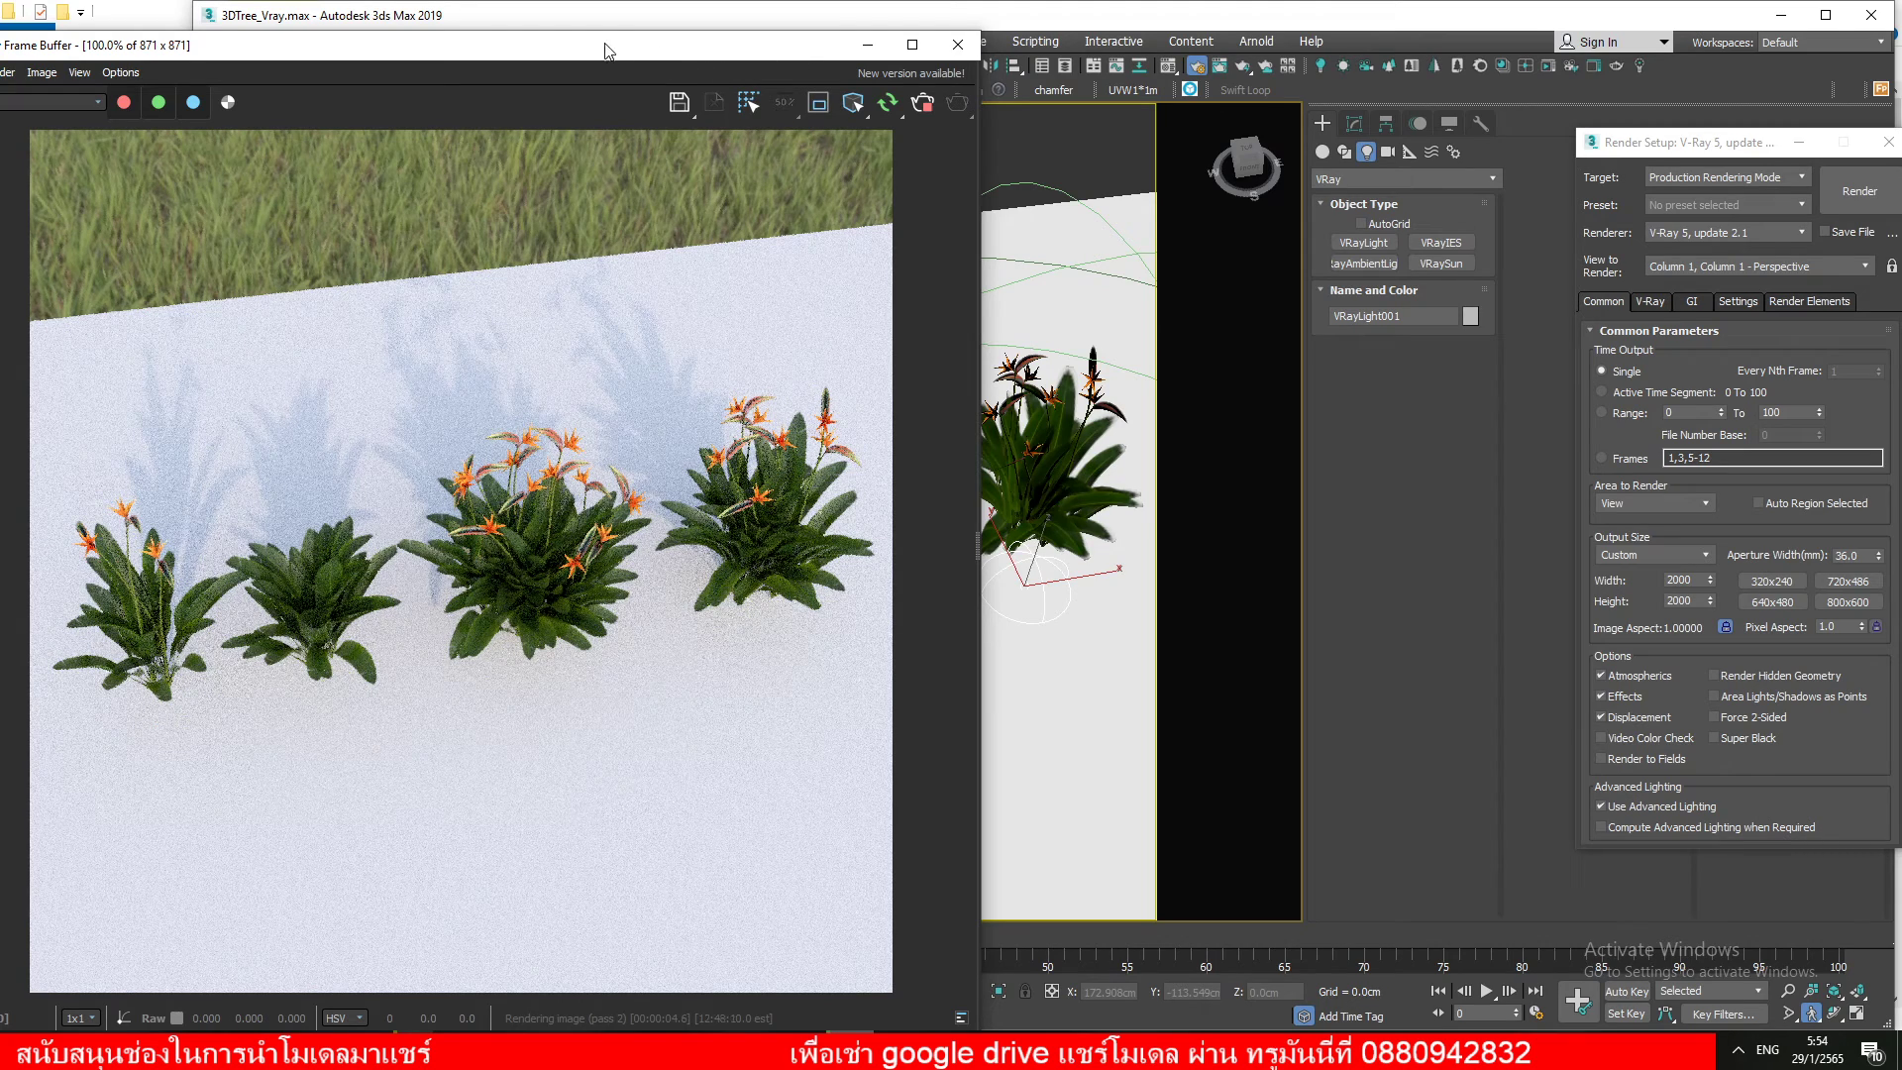
mouse_move(522, 52)
left_mouse_down()
mouse_move(593, 32)
mouse_move(571, 18)
left_mouse_up()
scroll(1104, 658, "up", 3)
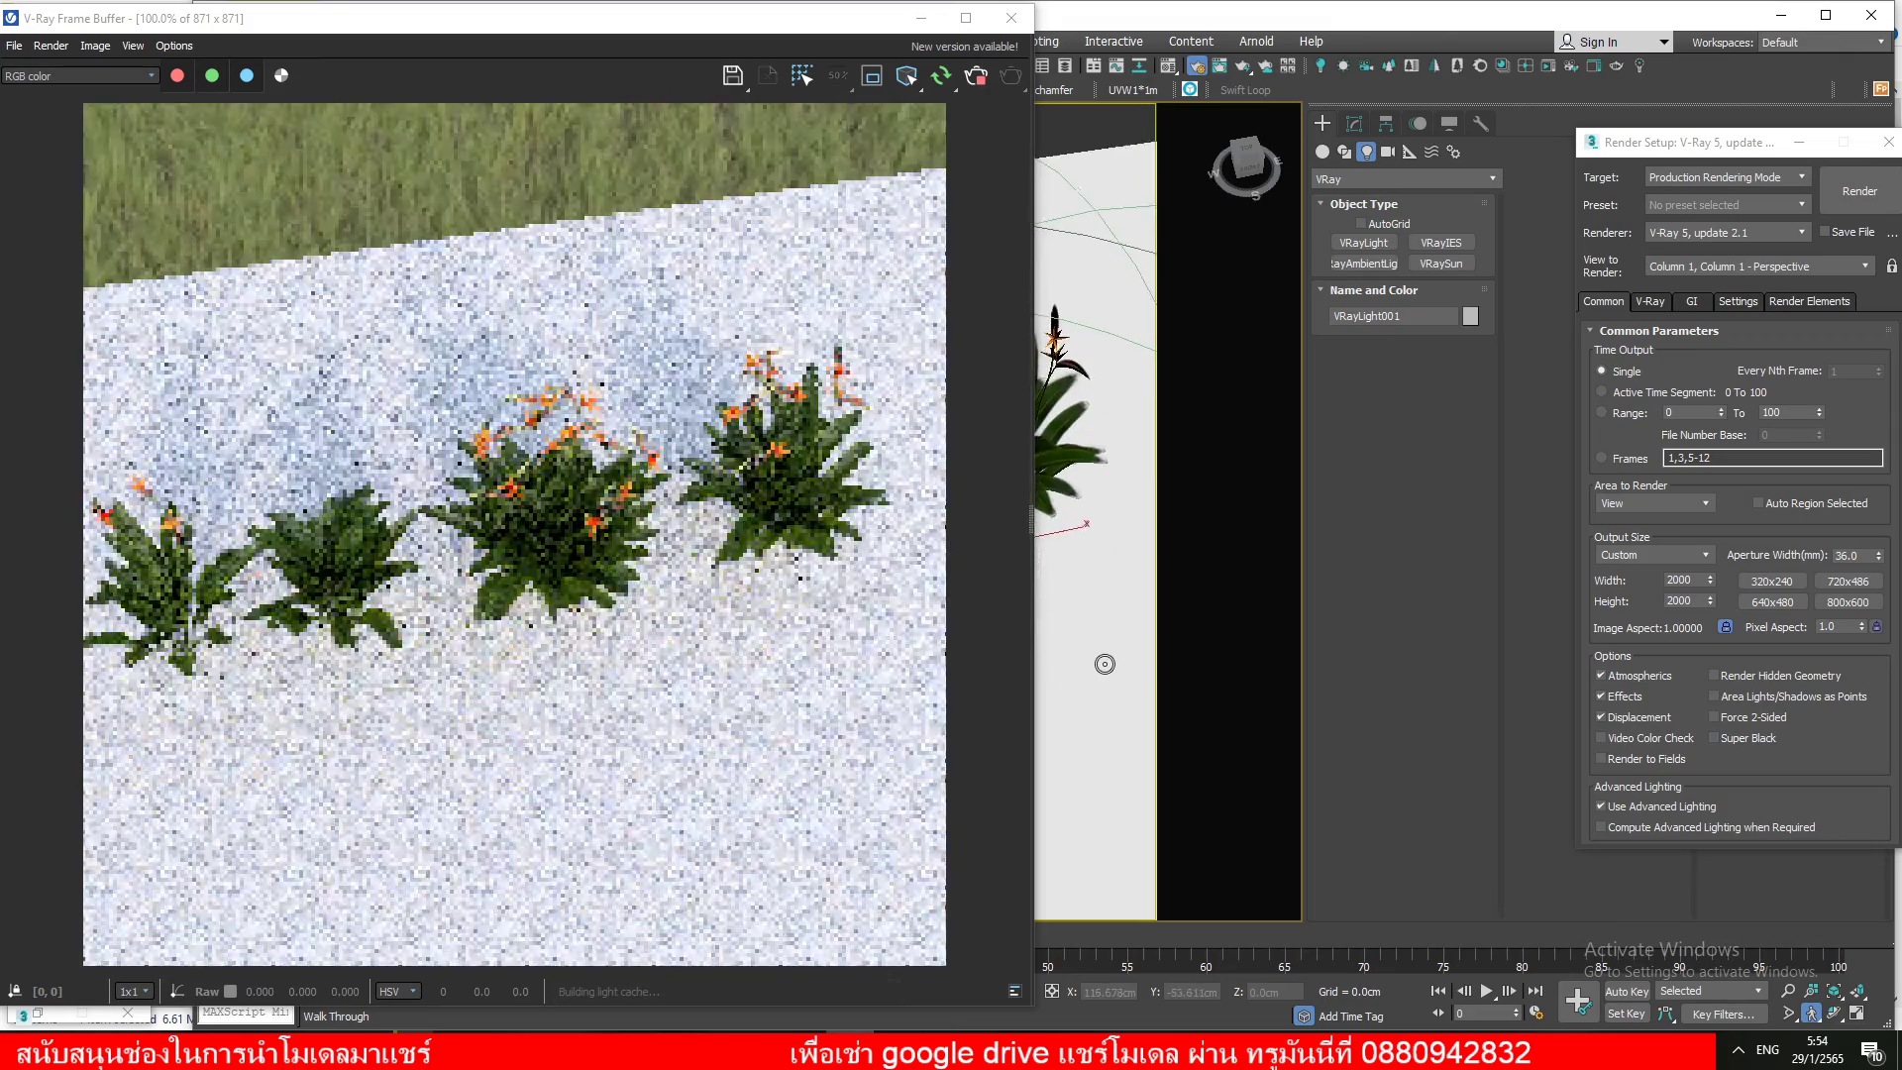
scroll(1119, 650, "up", 2)
scroll(1121, 625, "up", 2)
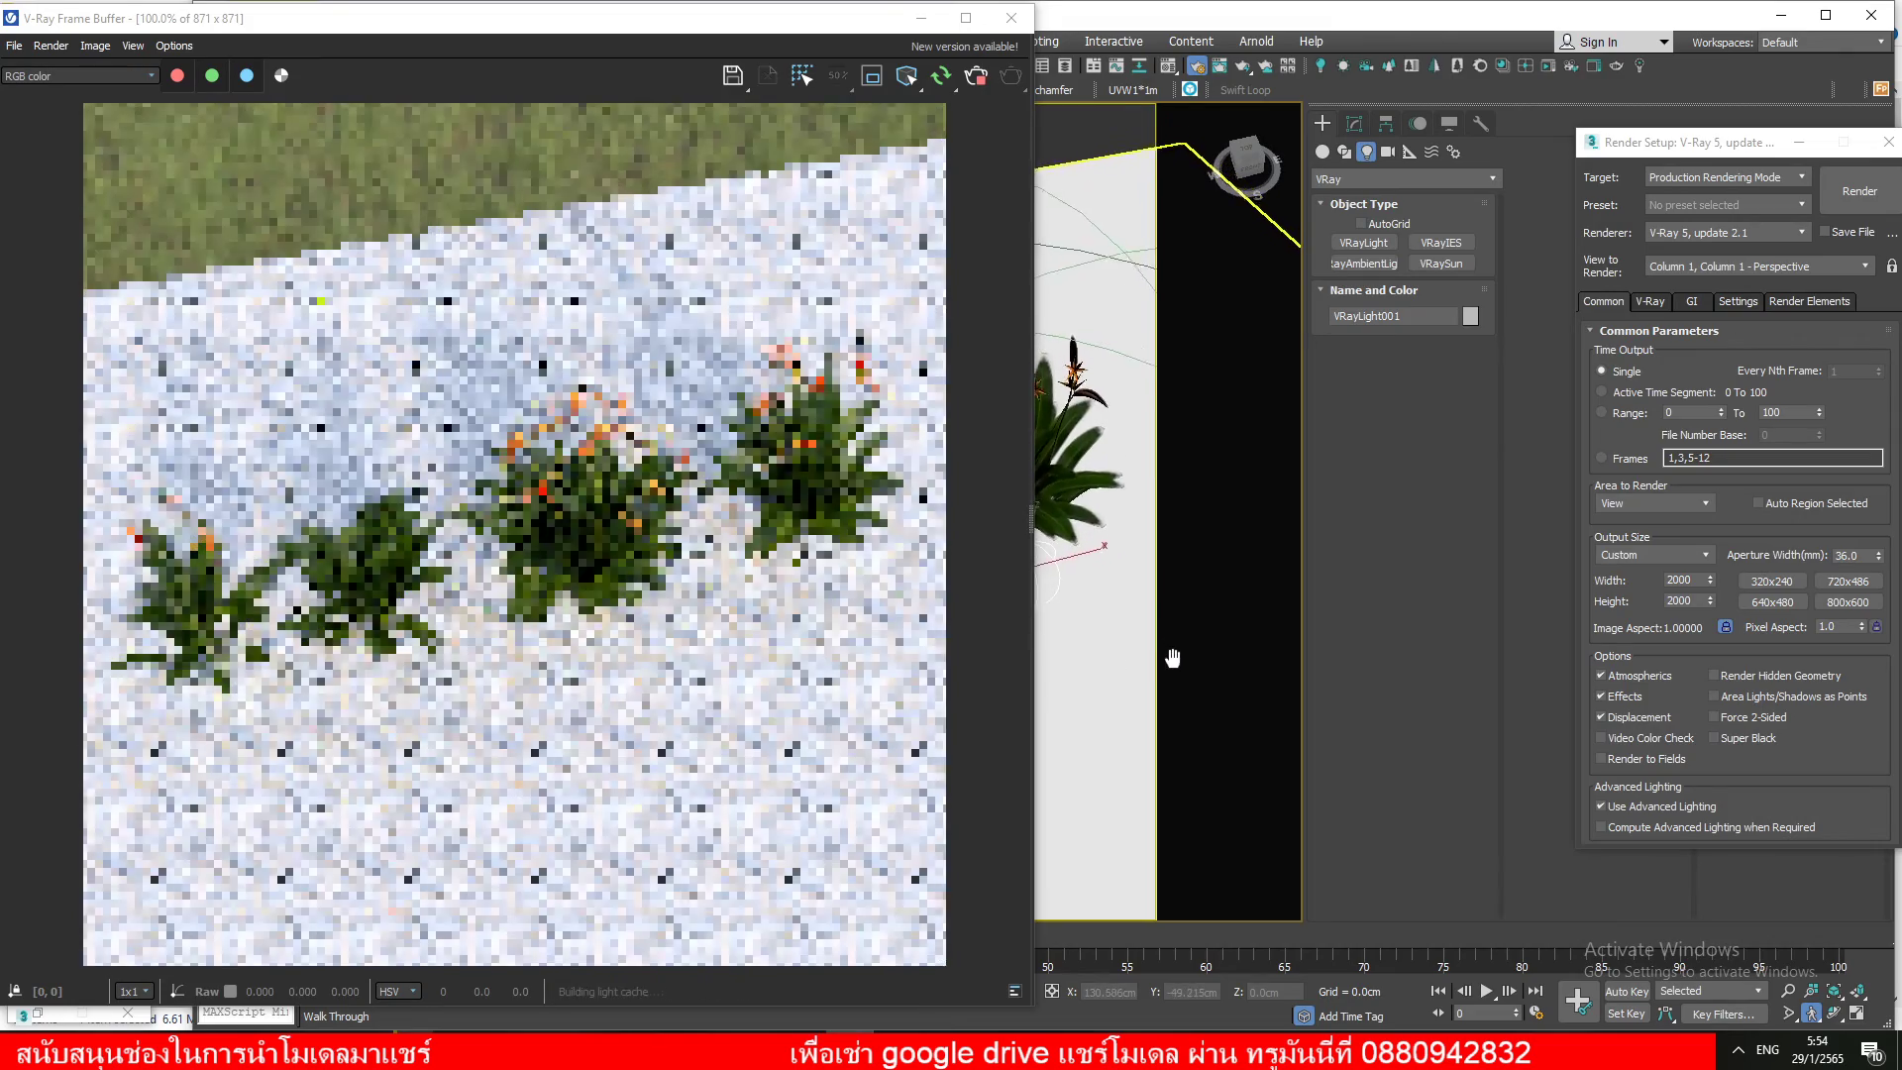
scroll(1122, 612, "up", 2)
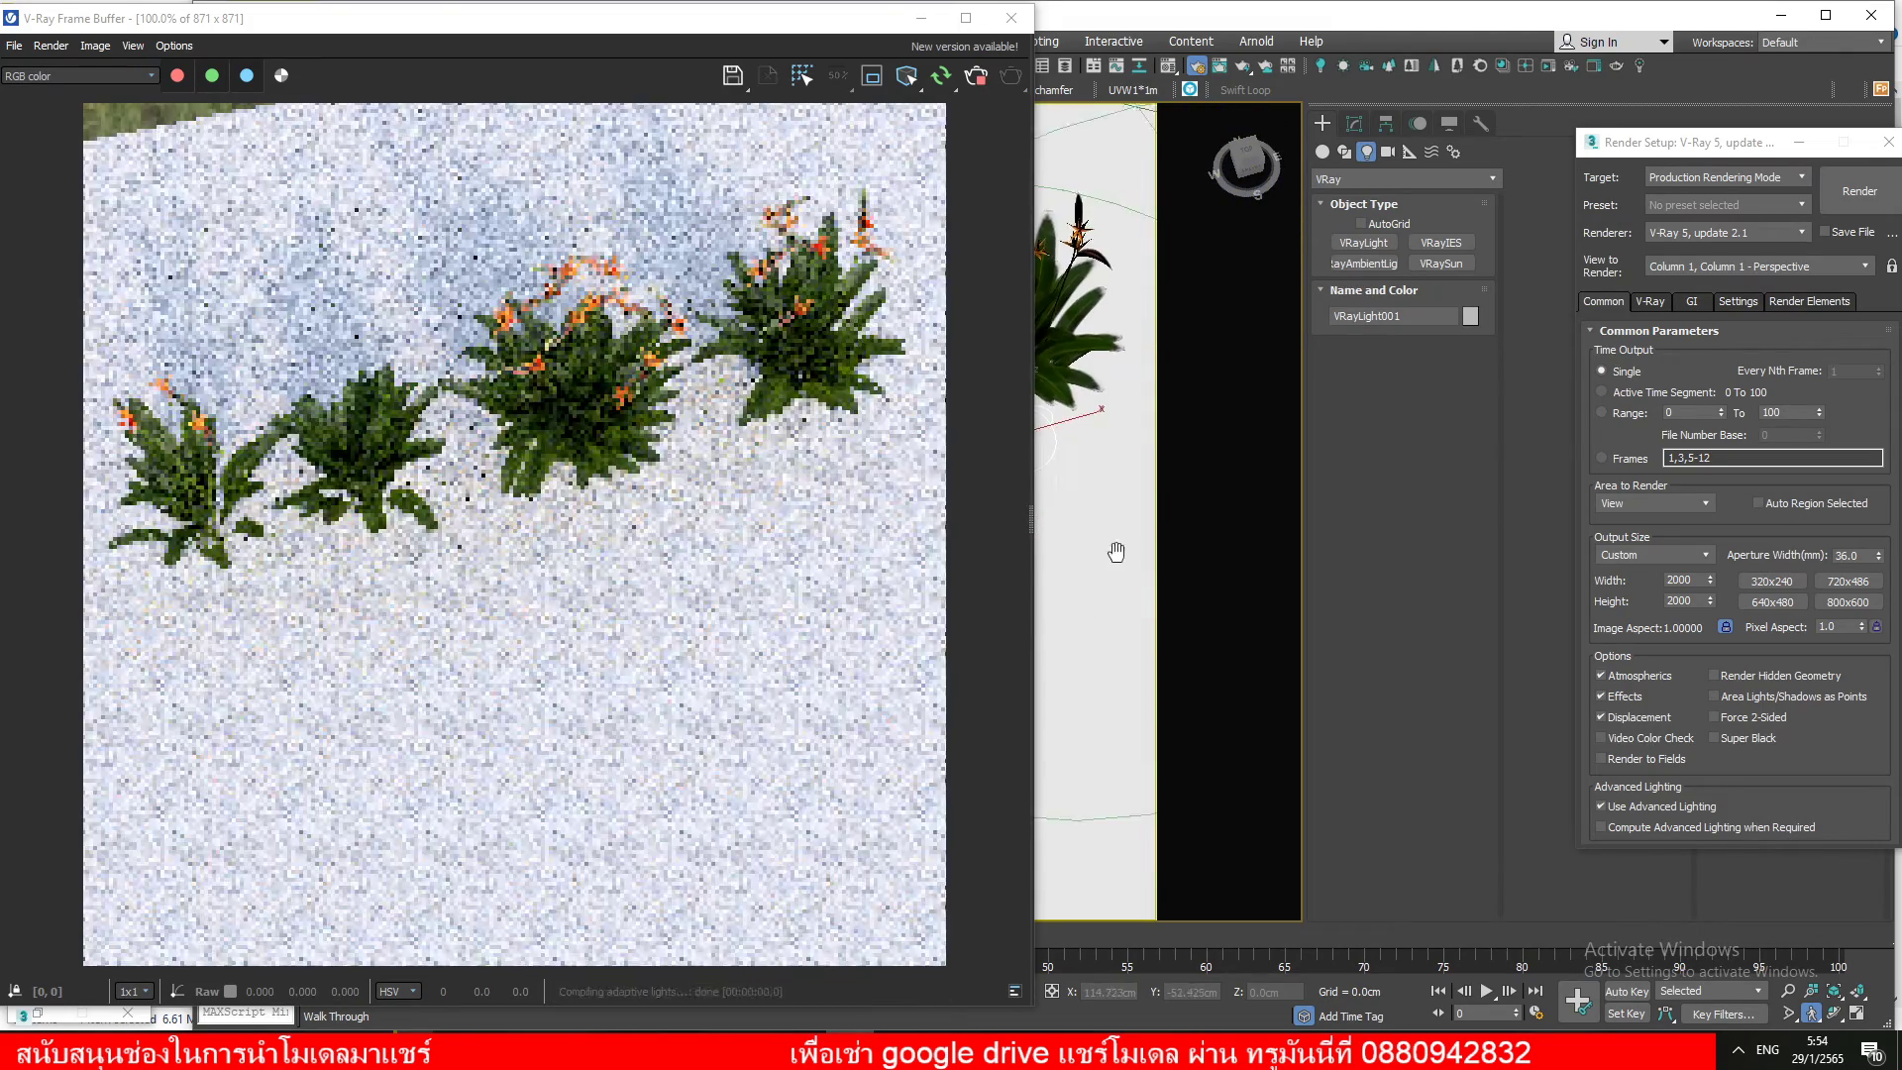
key("alt+z")
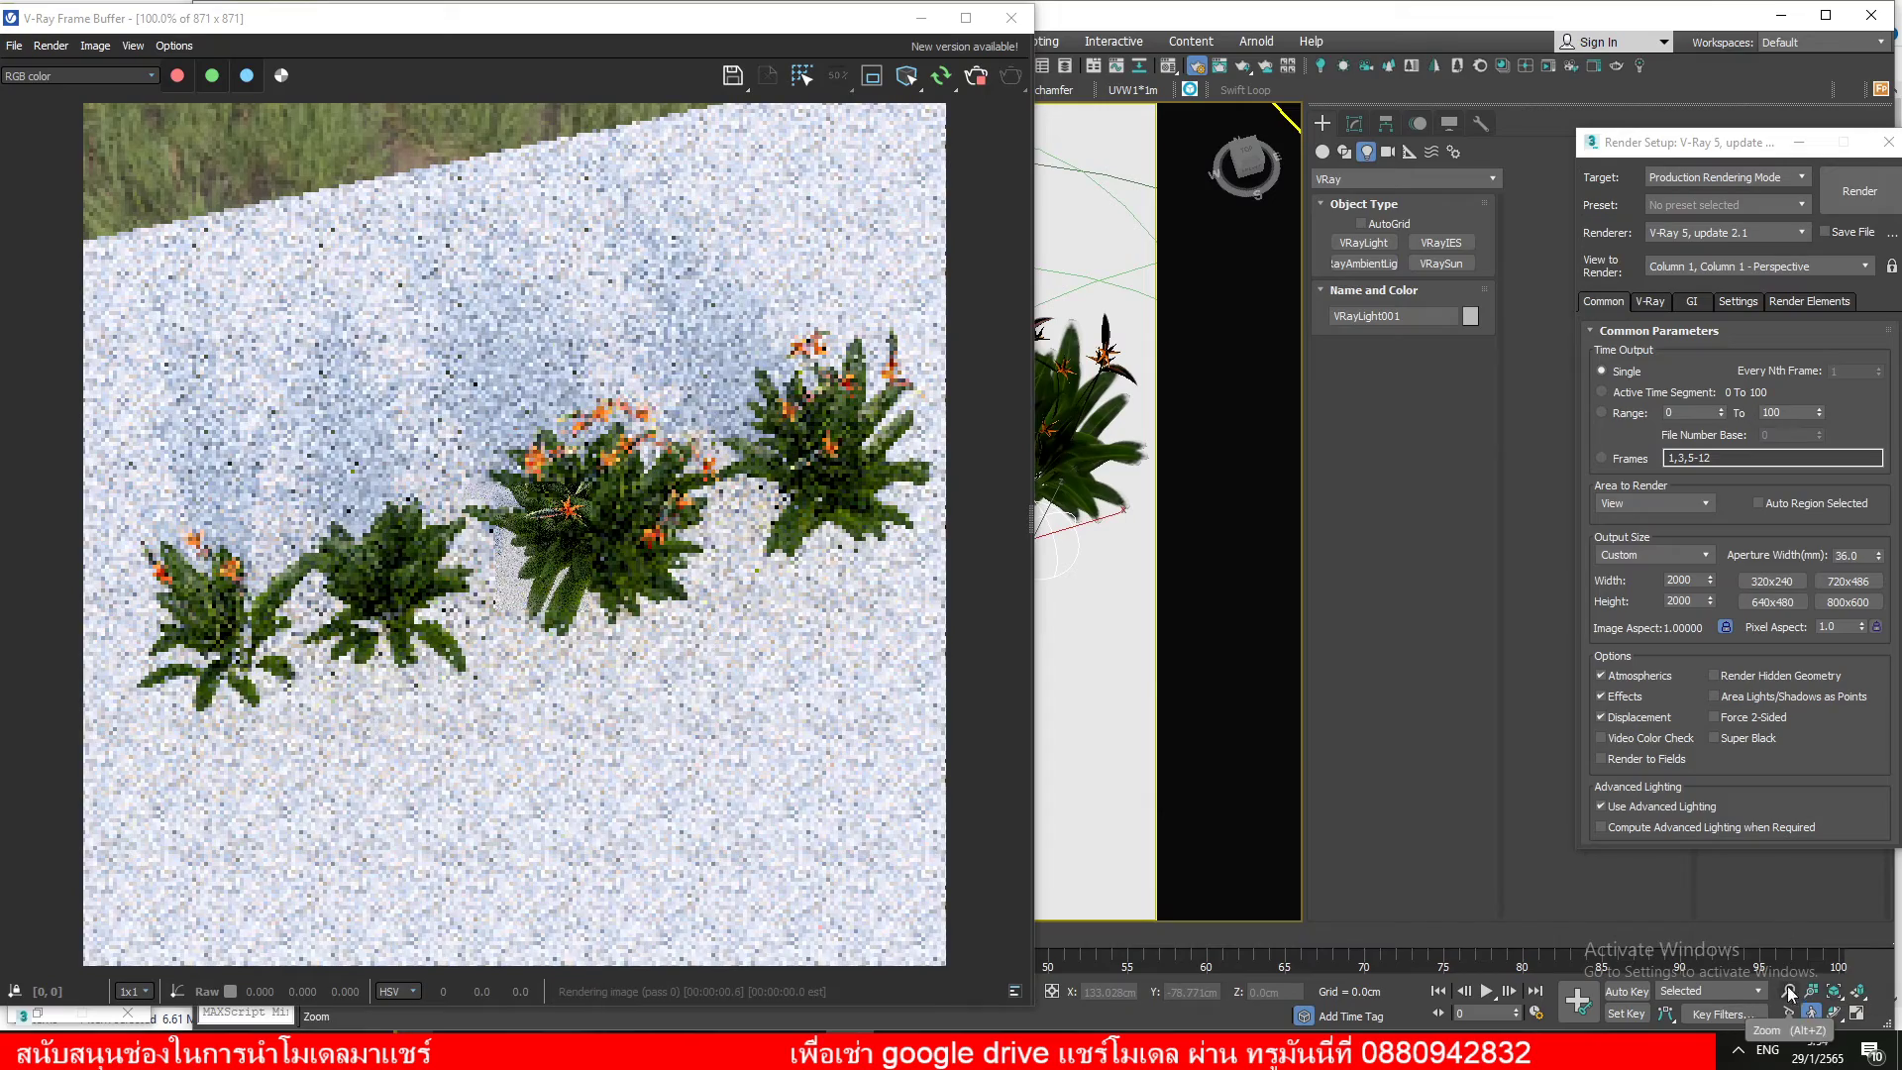
left_click_drag(1091, 513, 1893, 942)
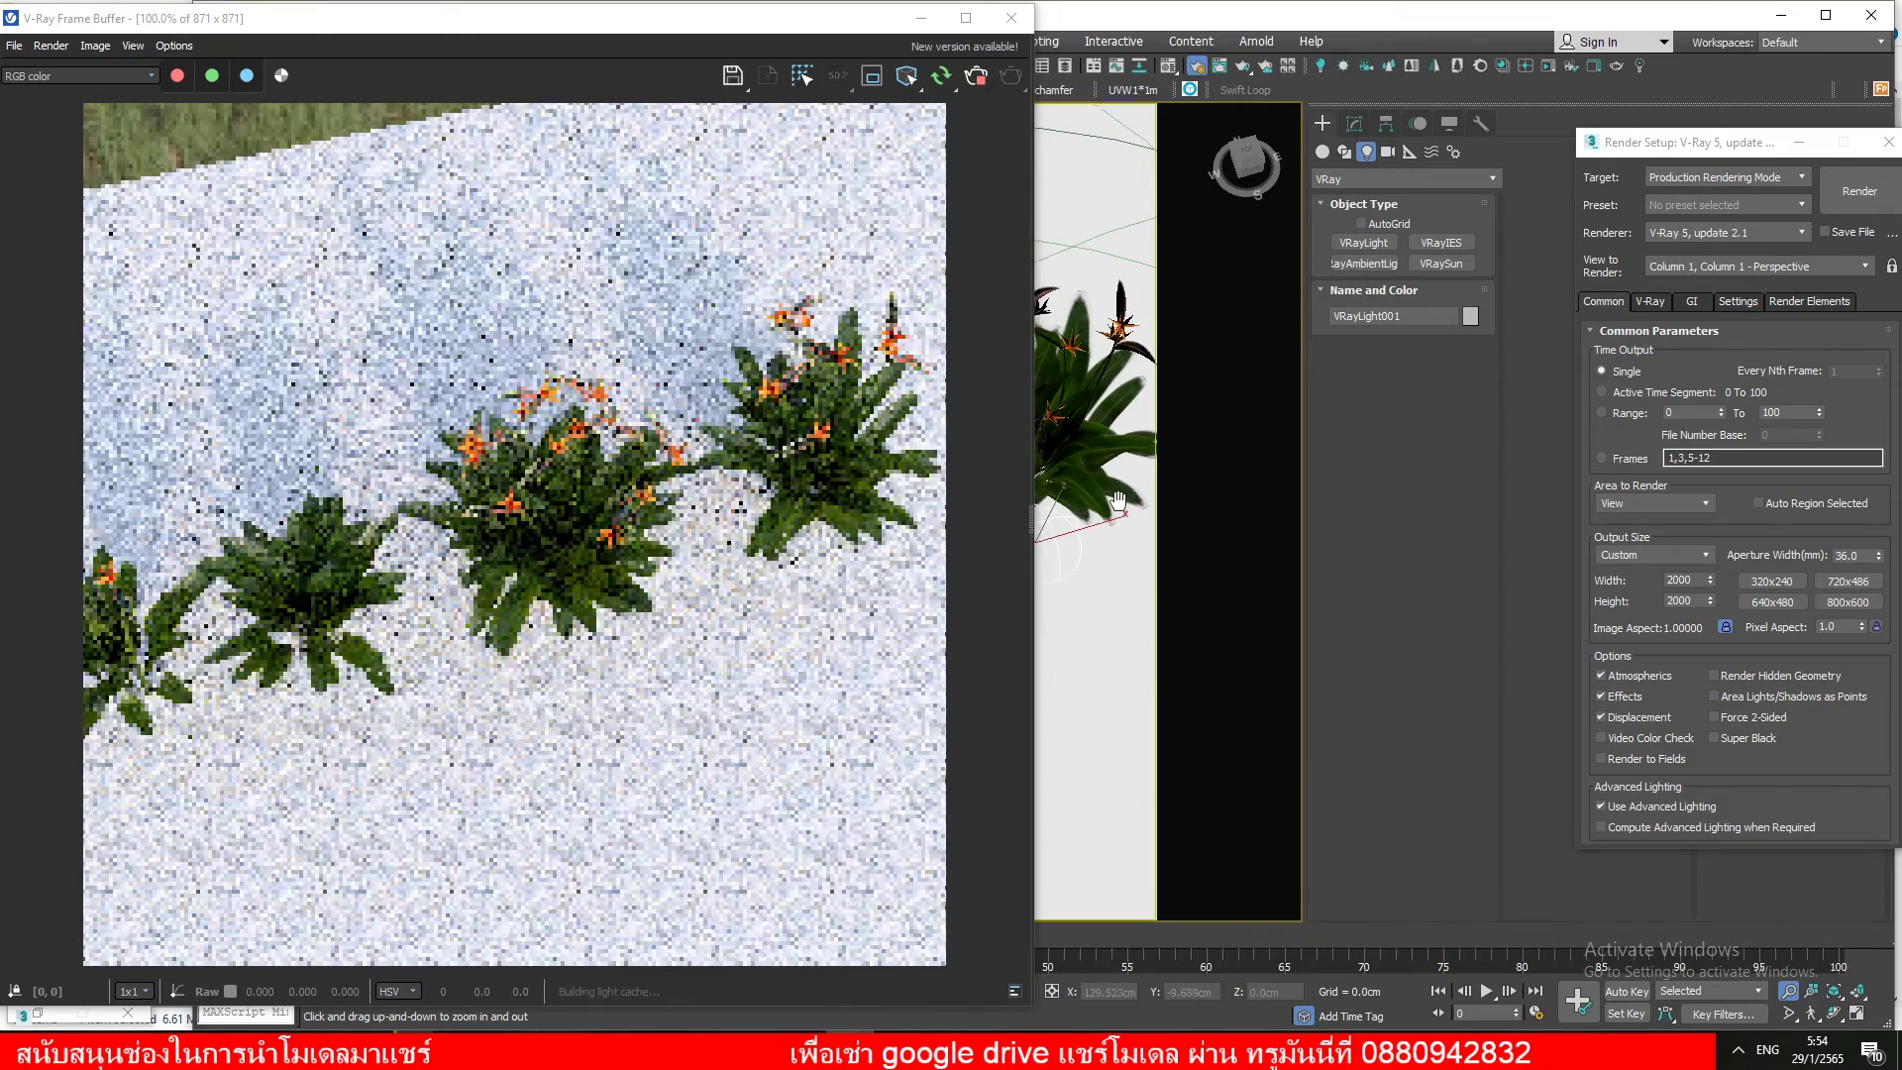
Walk and zoom the Perspective view to an angled close shot, then begin a VRayLight
left_click(1811, 1015)
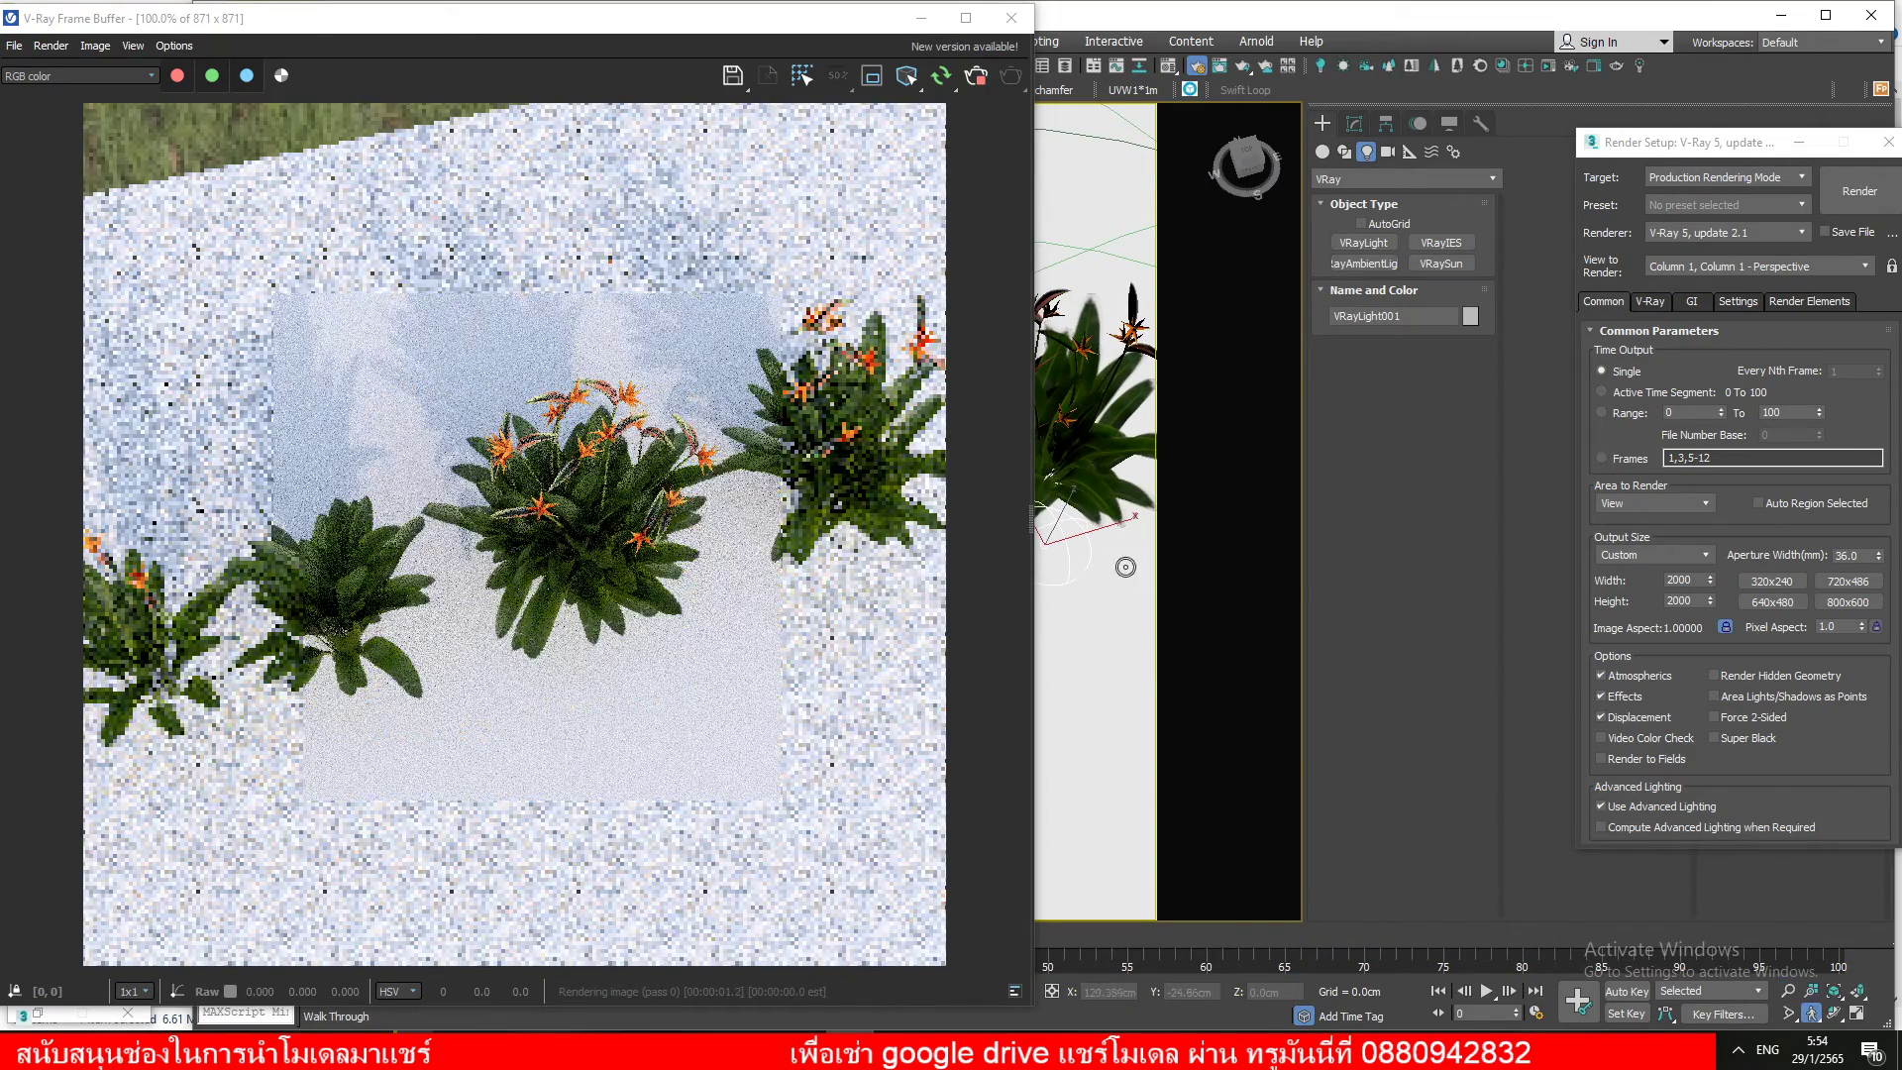
mouse_move(1123, 561)
left_mouse_down()
mouse_move(1178, 615)
mouse_move(1129, 627)
mouse_move(1157, 646)
left_mouse_up()
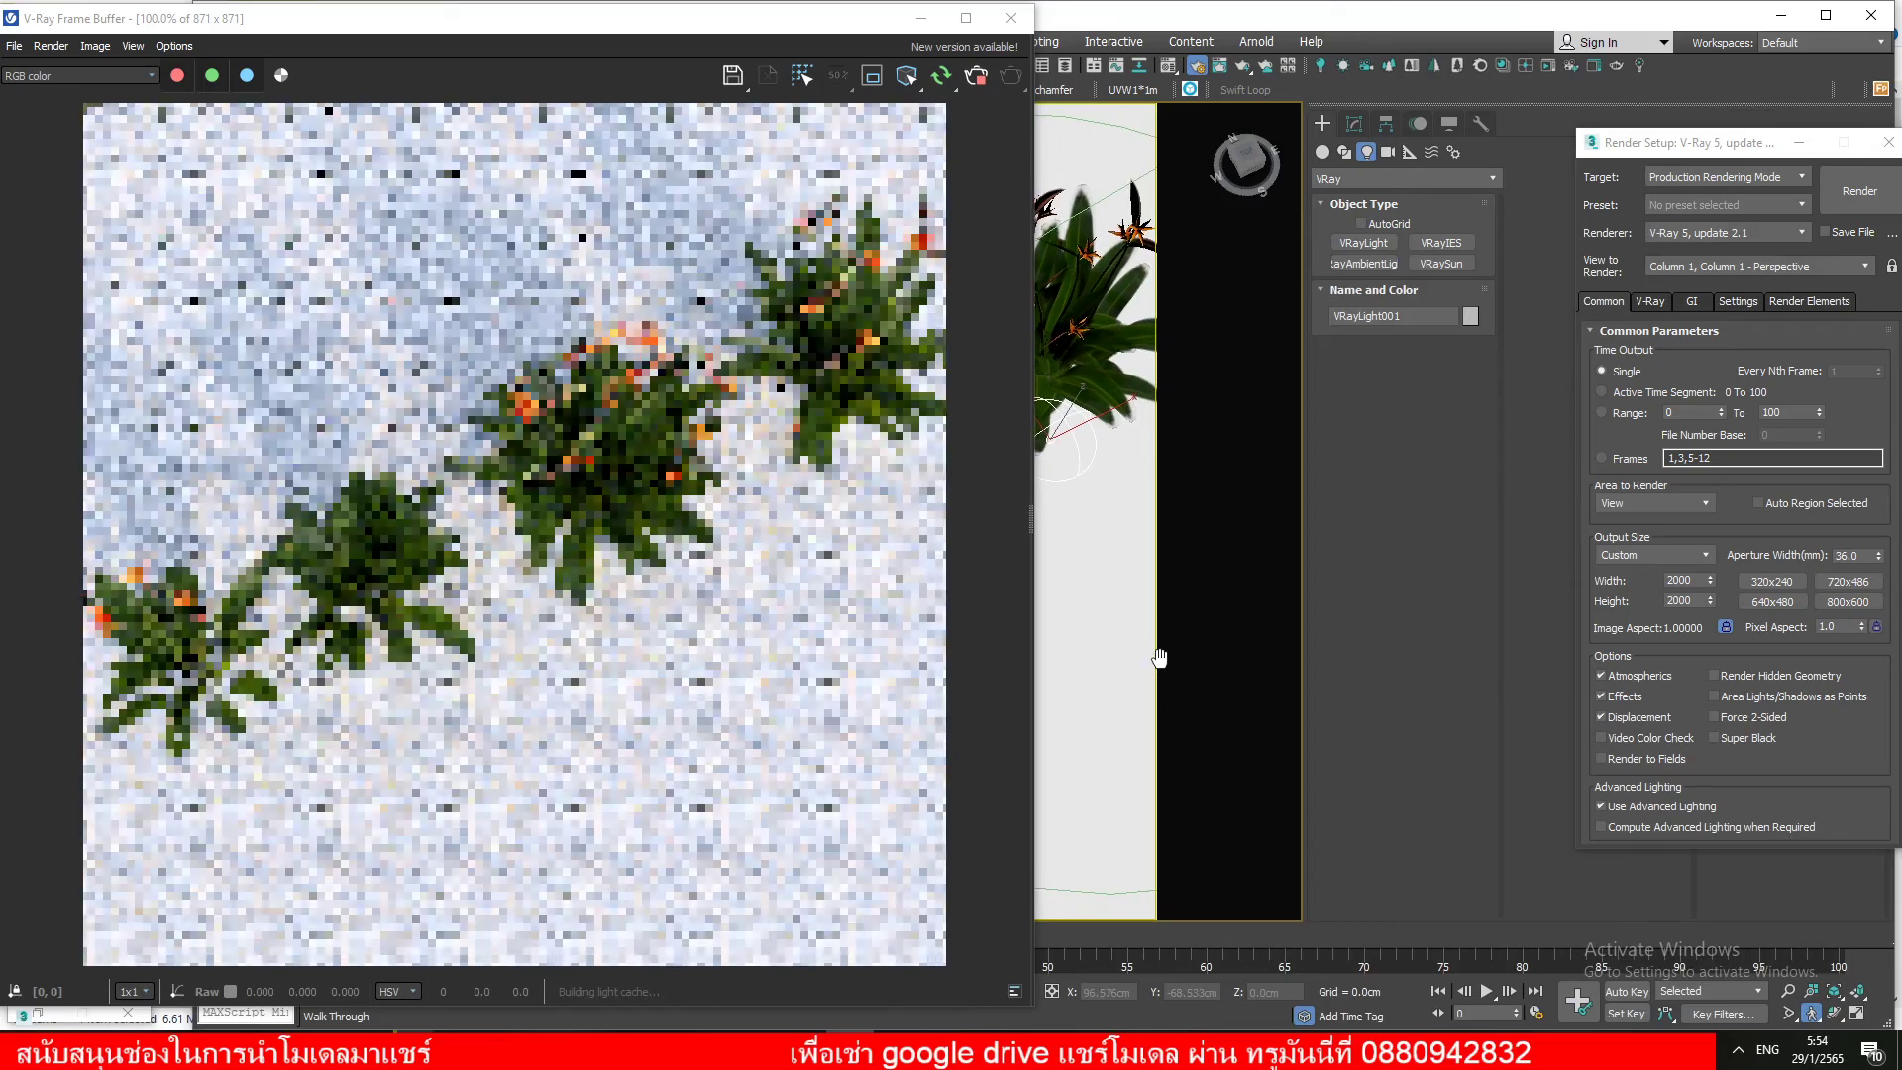
left_click(1792, 990)
left_click_drag(1232, 735, 1140, 540)
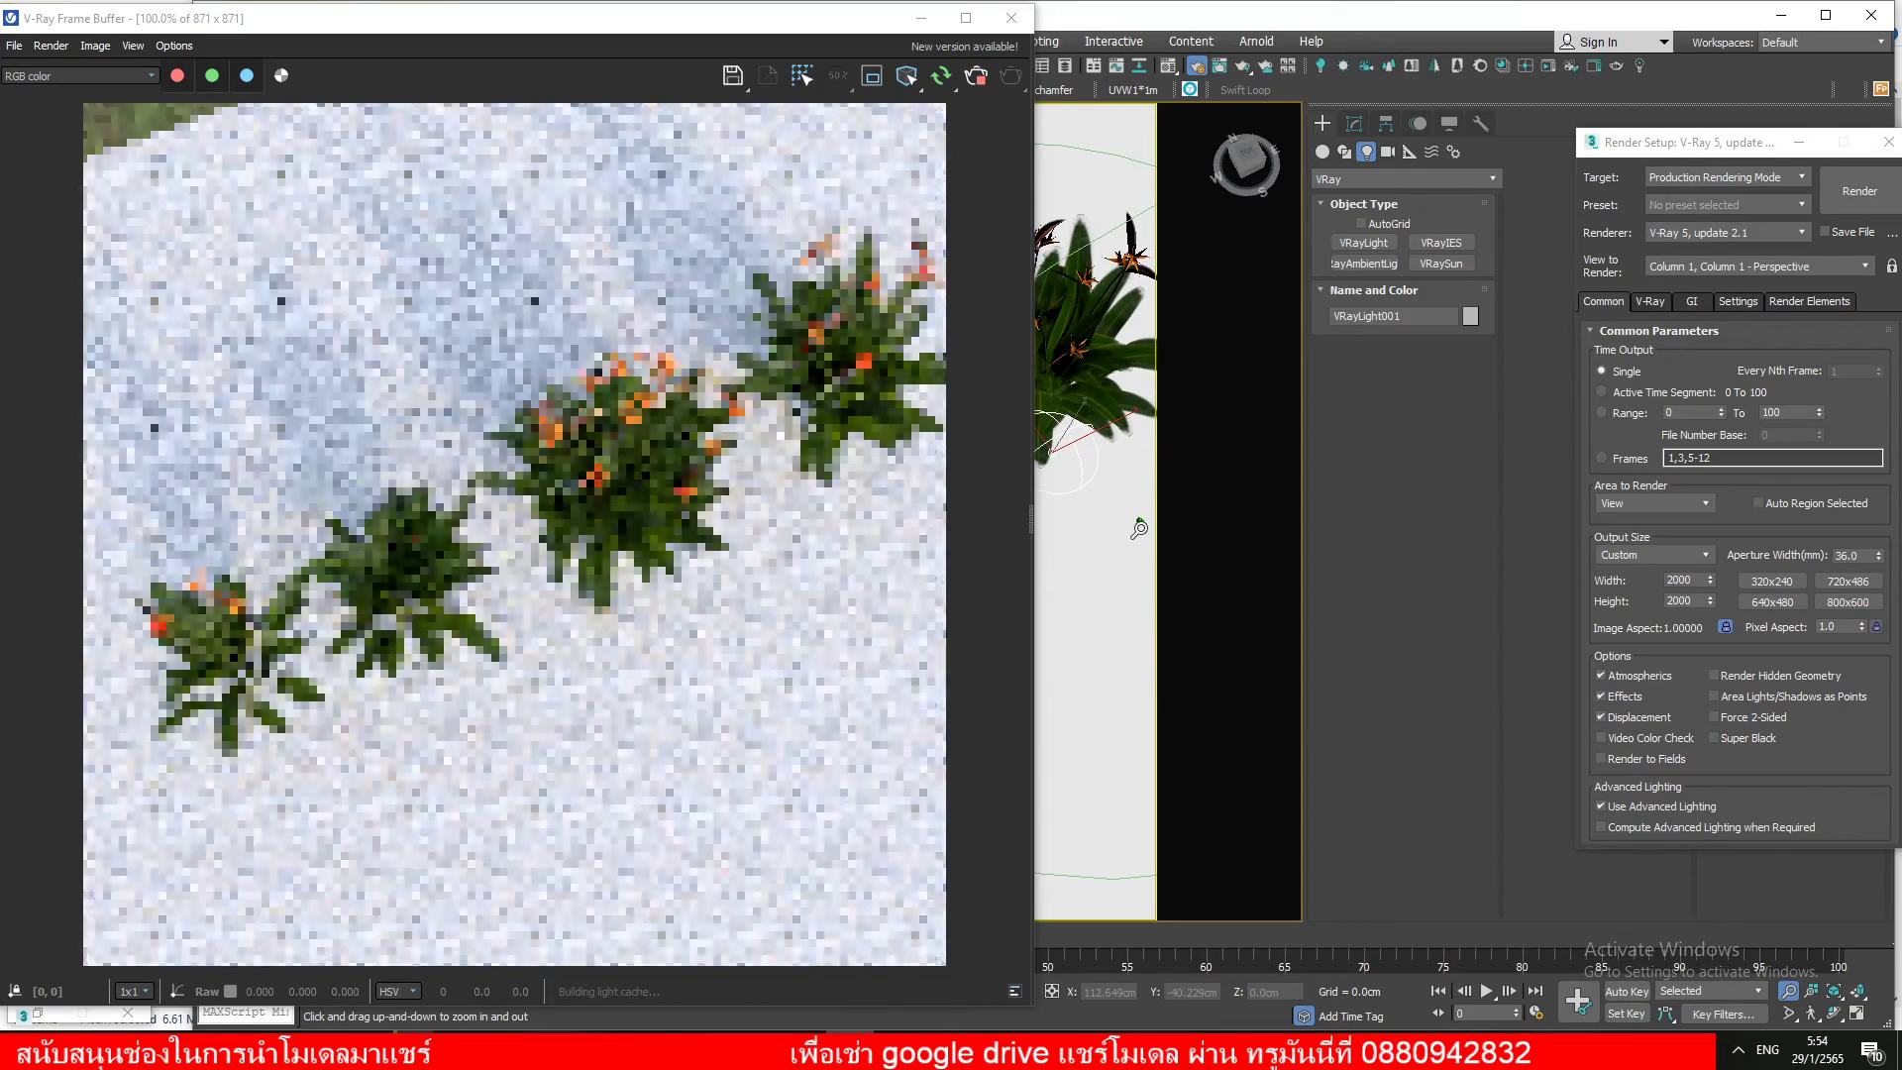
left_click(1811, 1013)
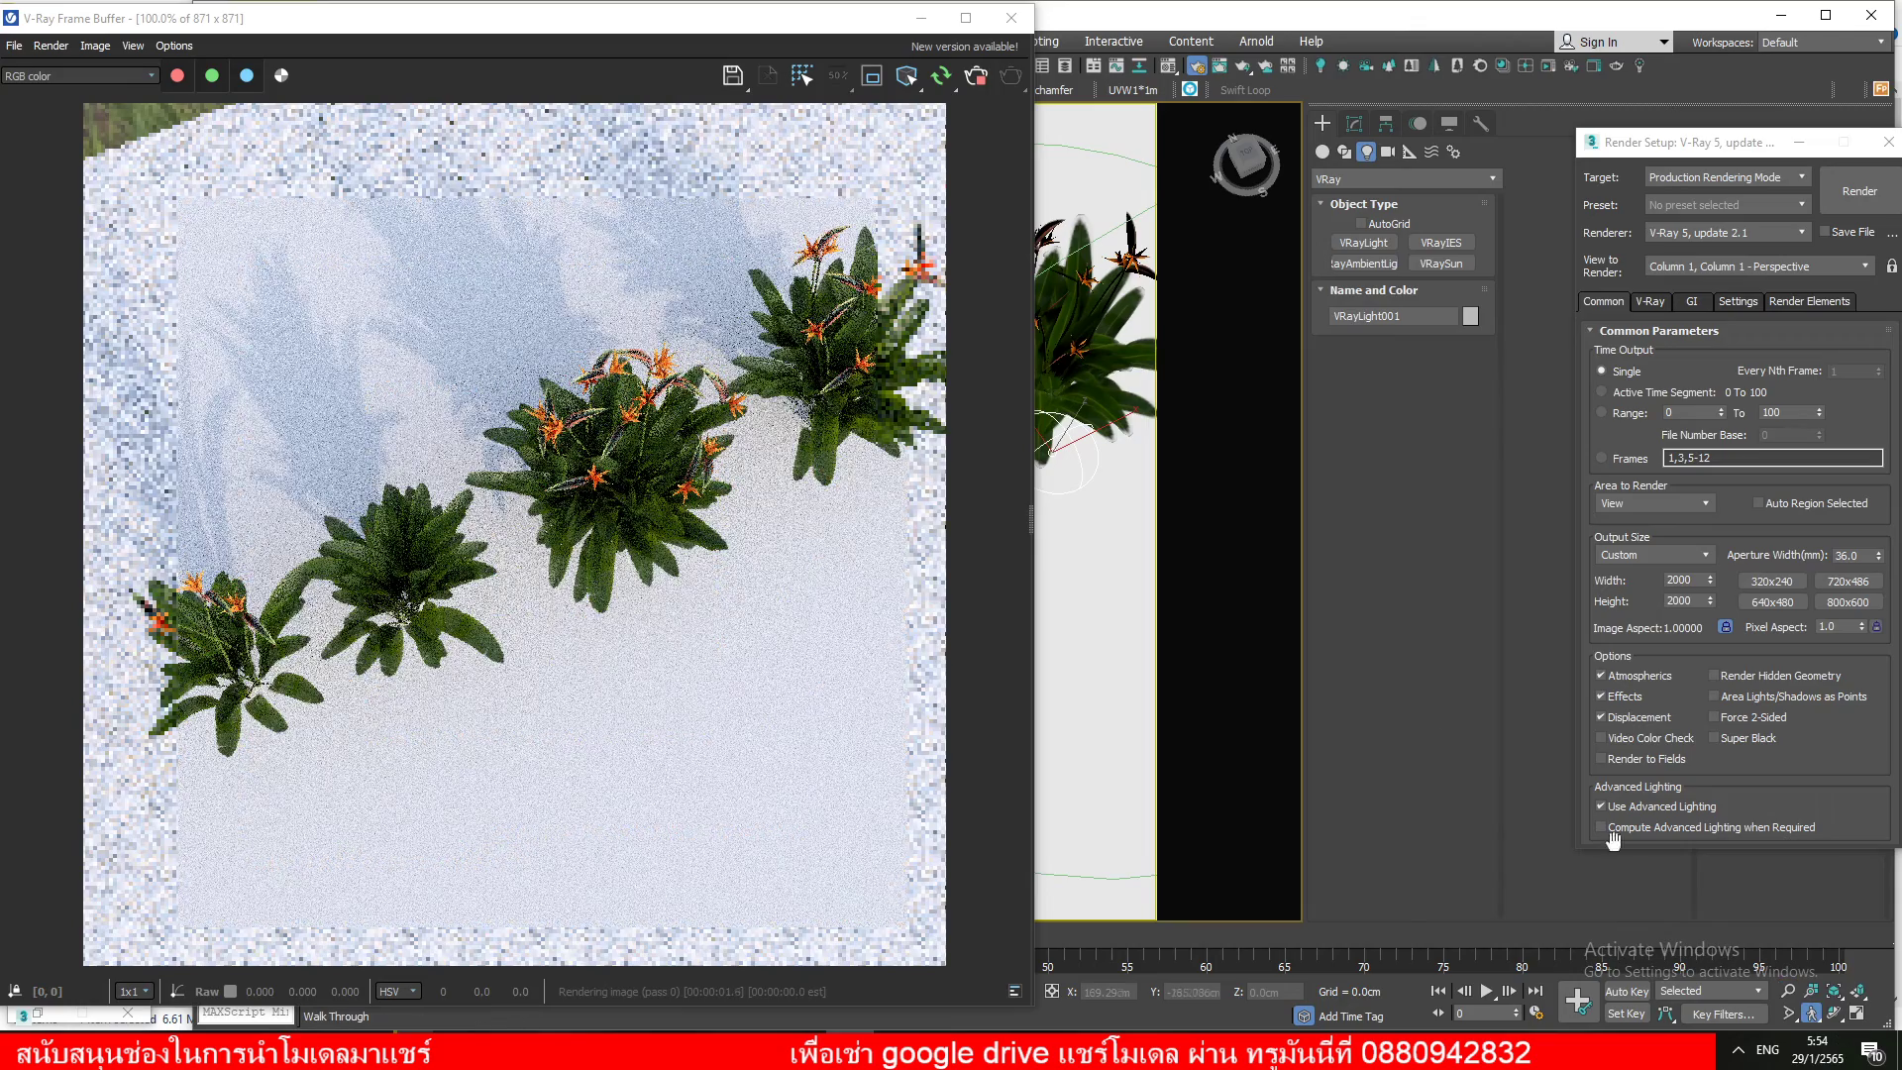
left_click_drag(1158, 551, 1118, 595)
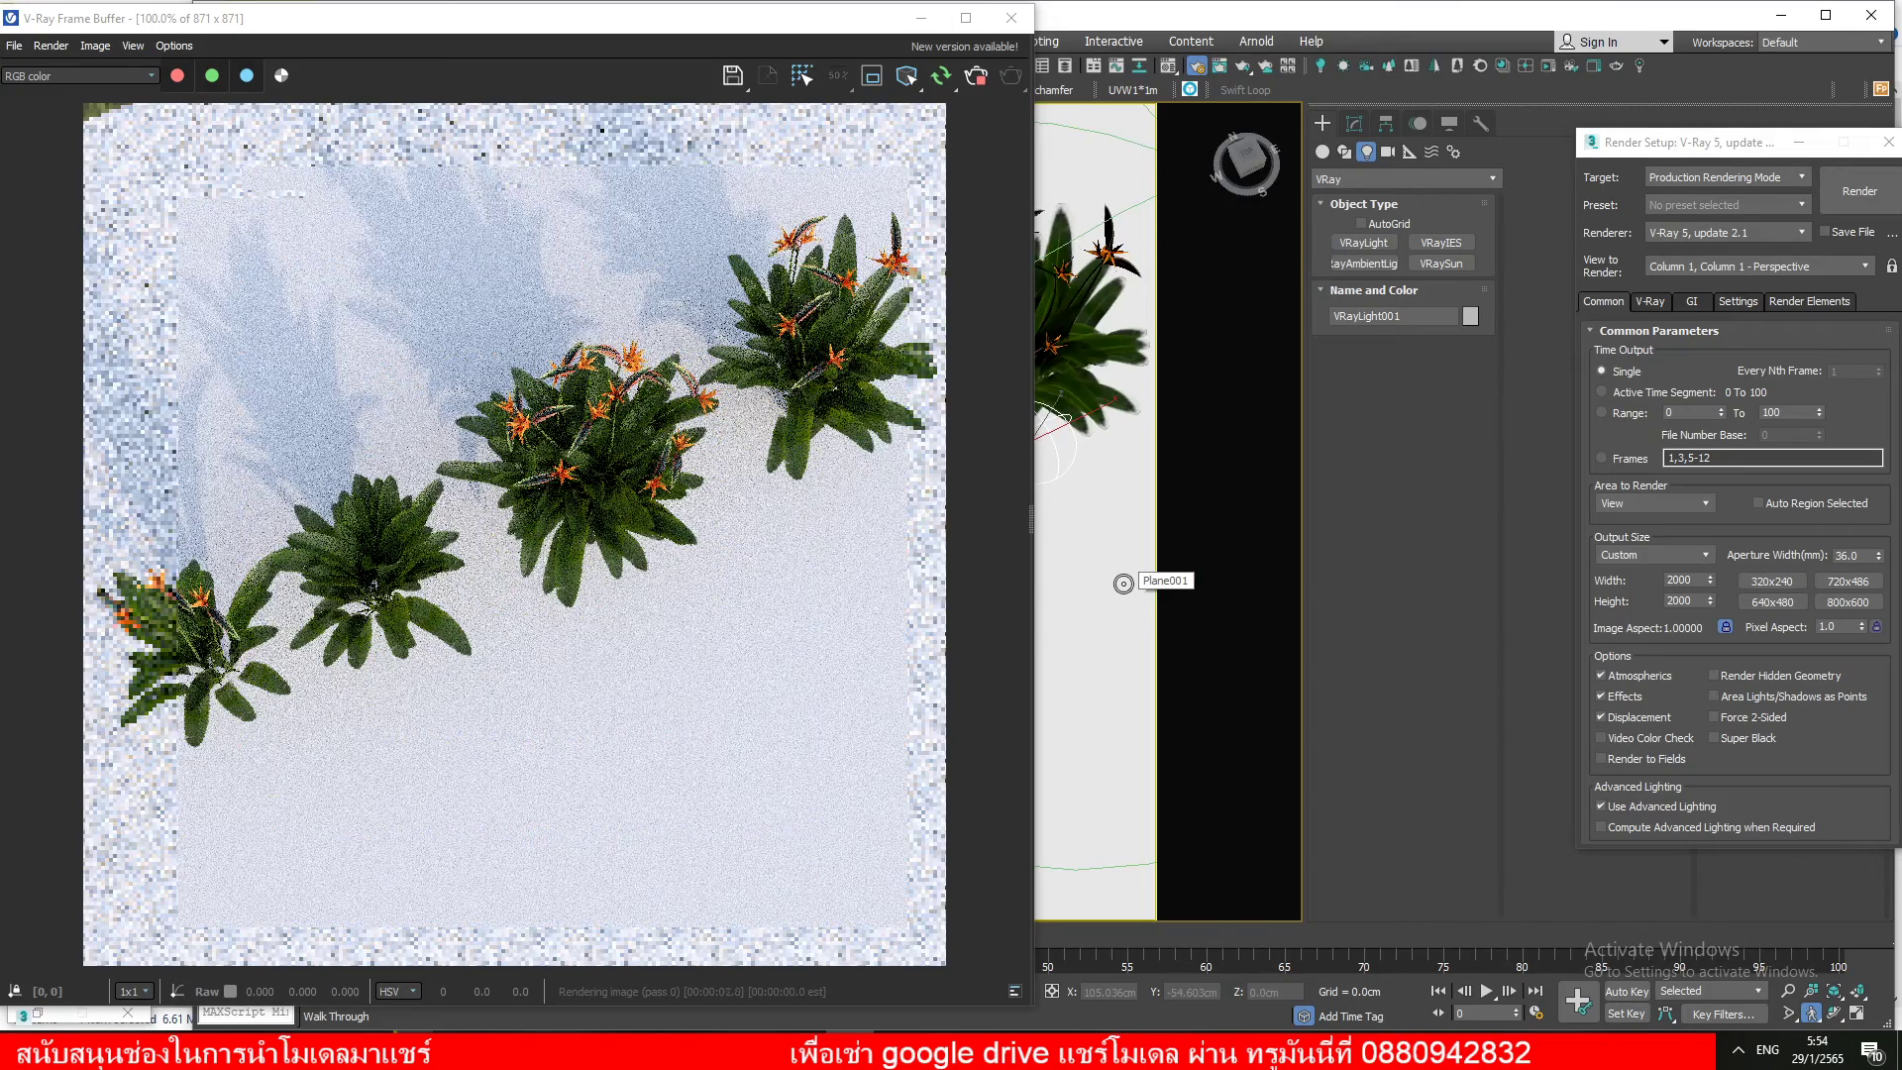
left_click_drag(1122, 584, 1150, 351)
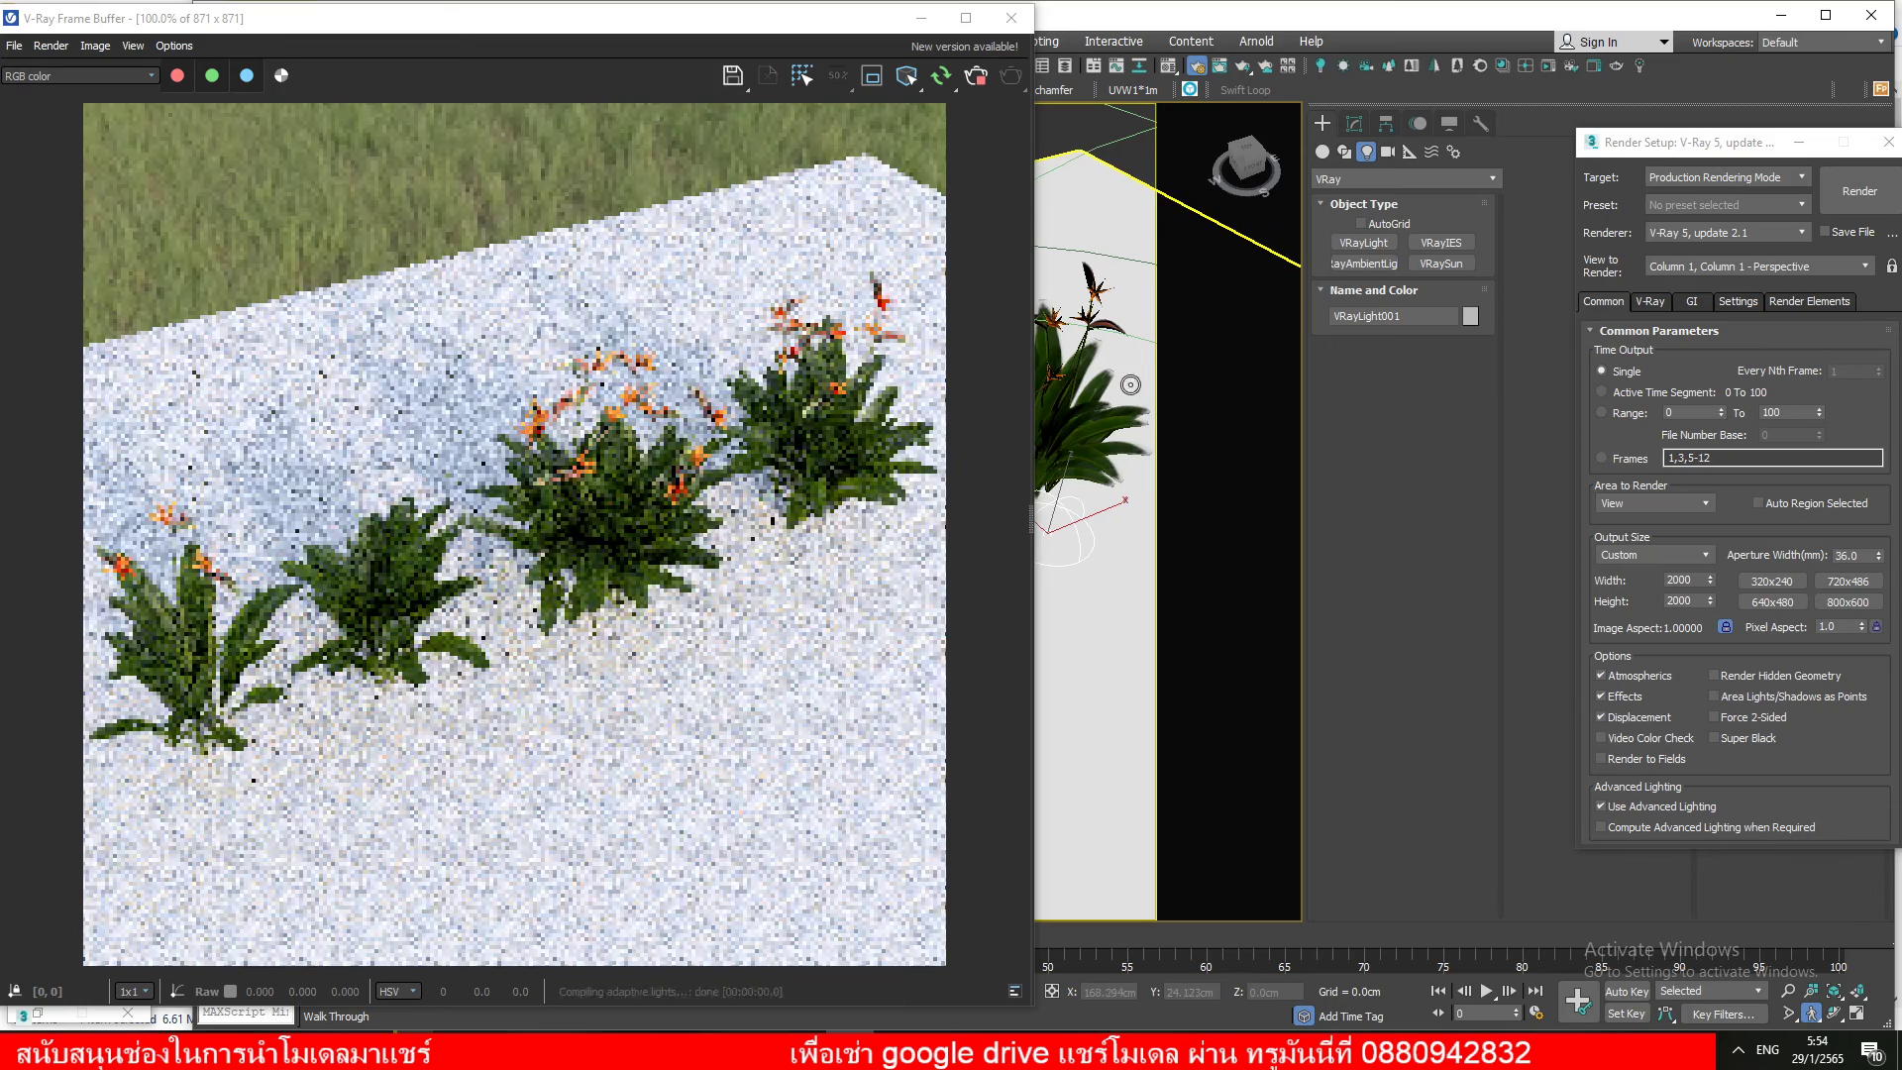
right_click(1149, 352)
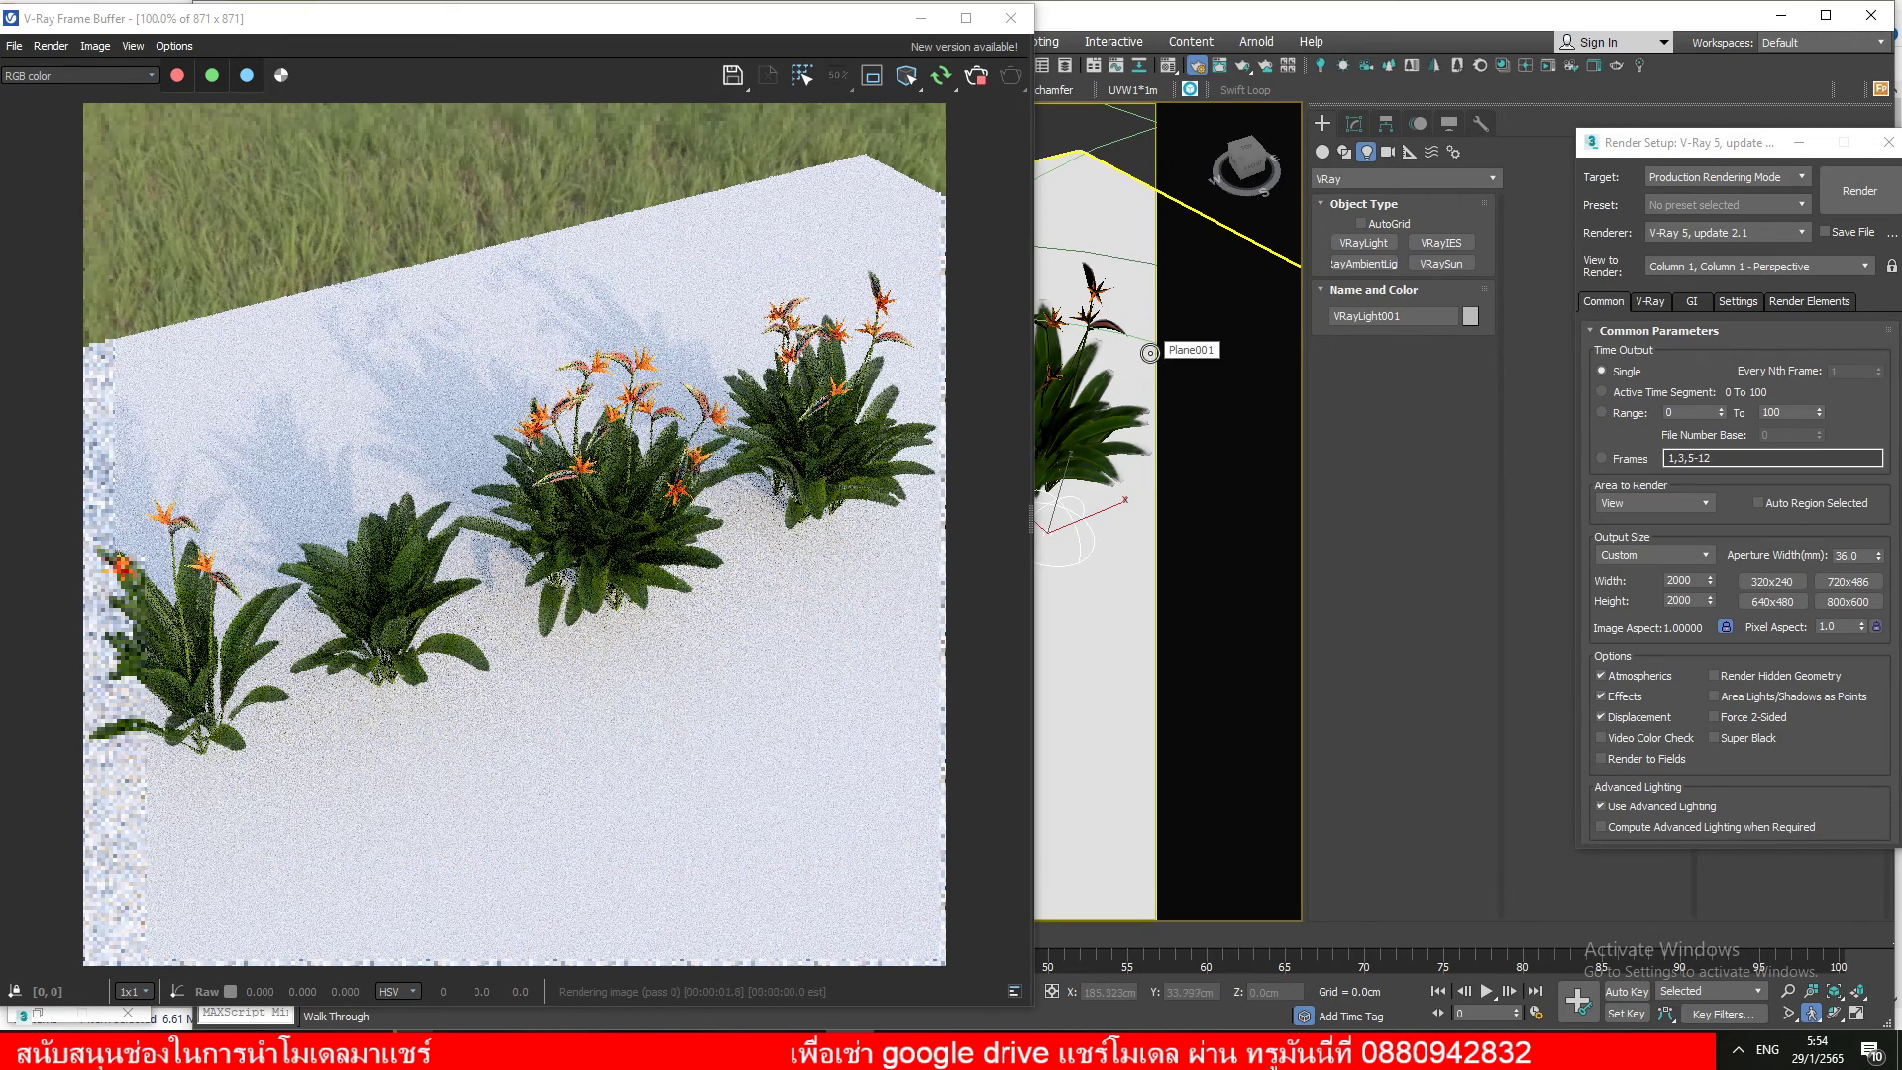
left_click(1364, 243)
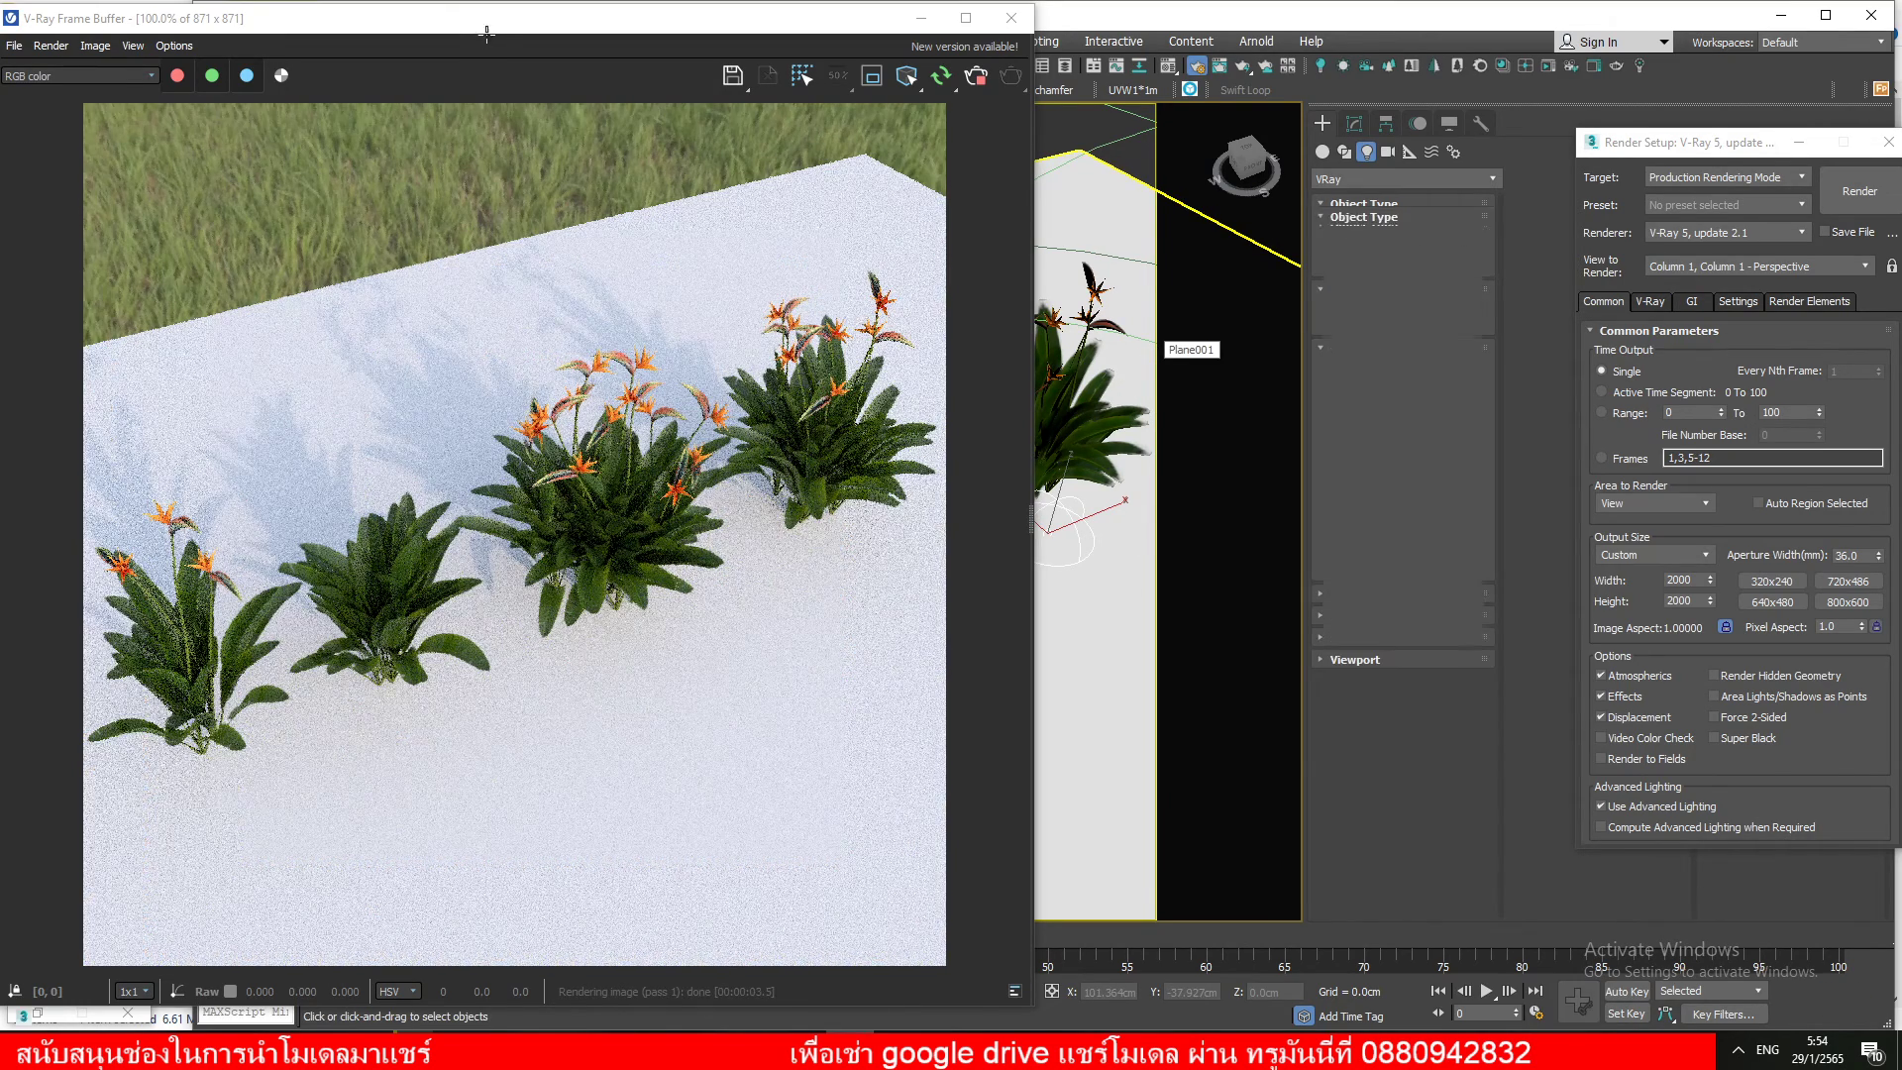
left_click_drag(497, 29, 508, 129)
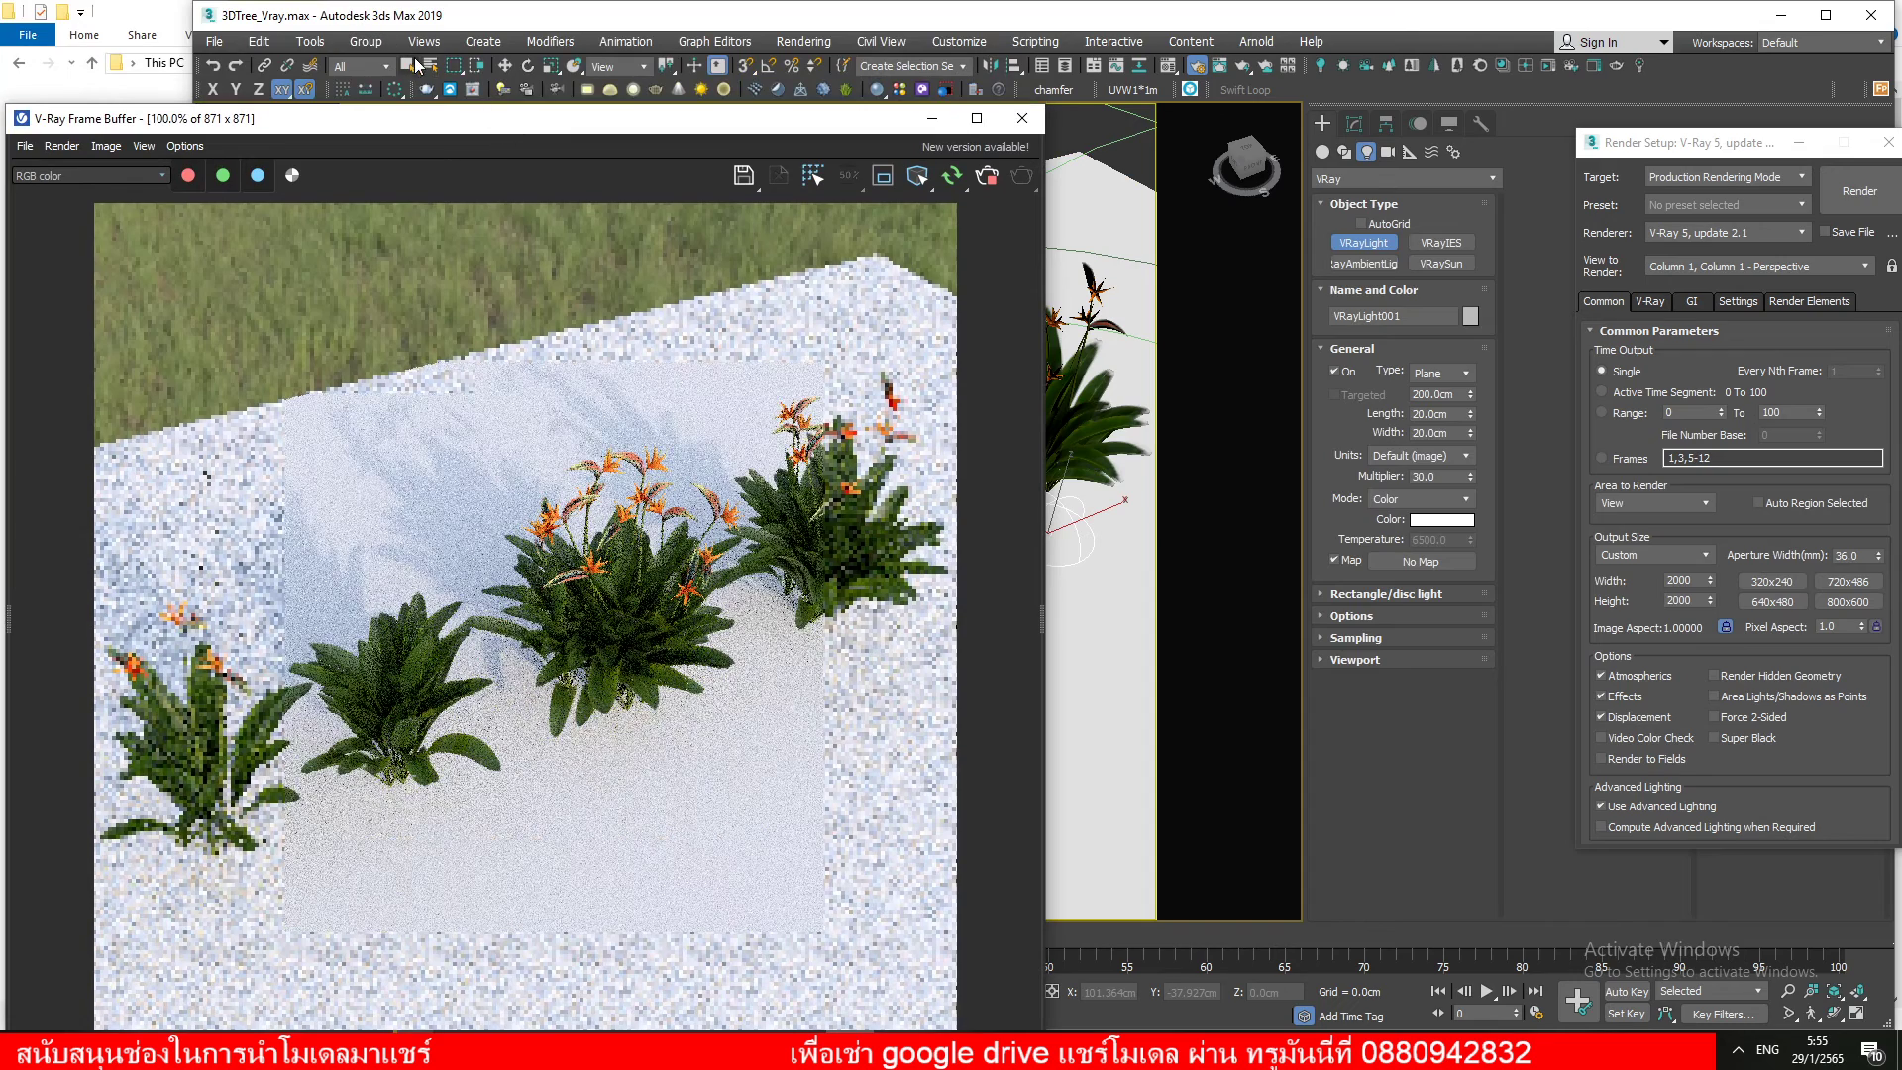
Cancel the VRayLight and render a top-down view of the plants before returning to Perspective
right_click(1096, 594)
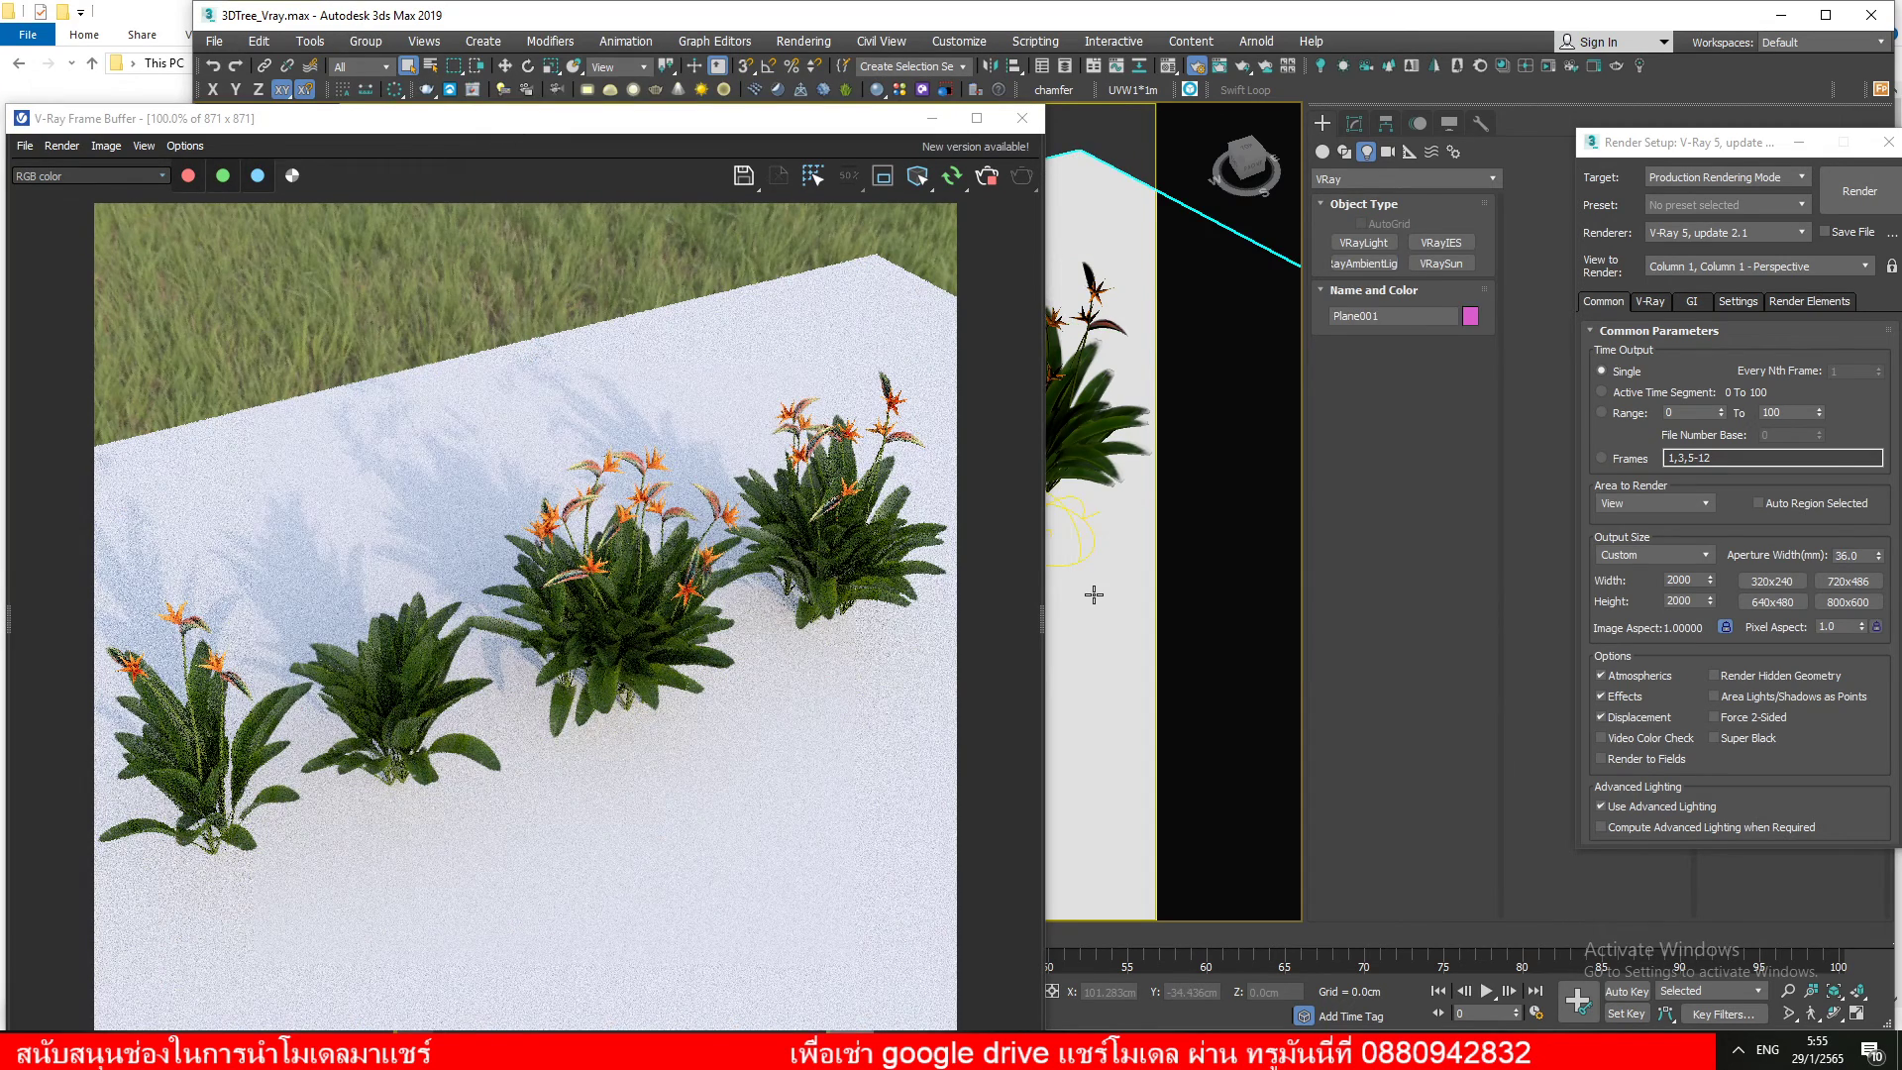
left_click_drag(735, 136, 207, 186)
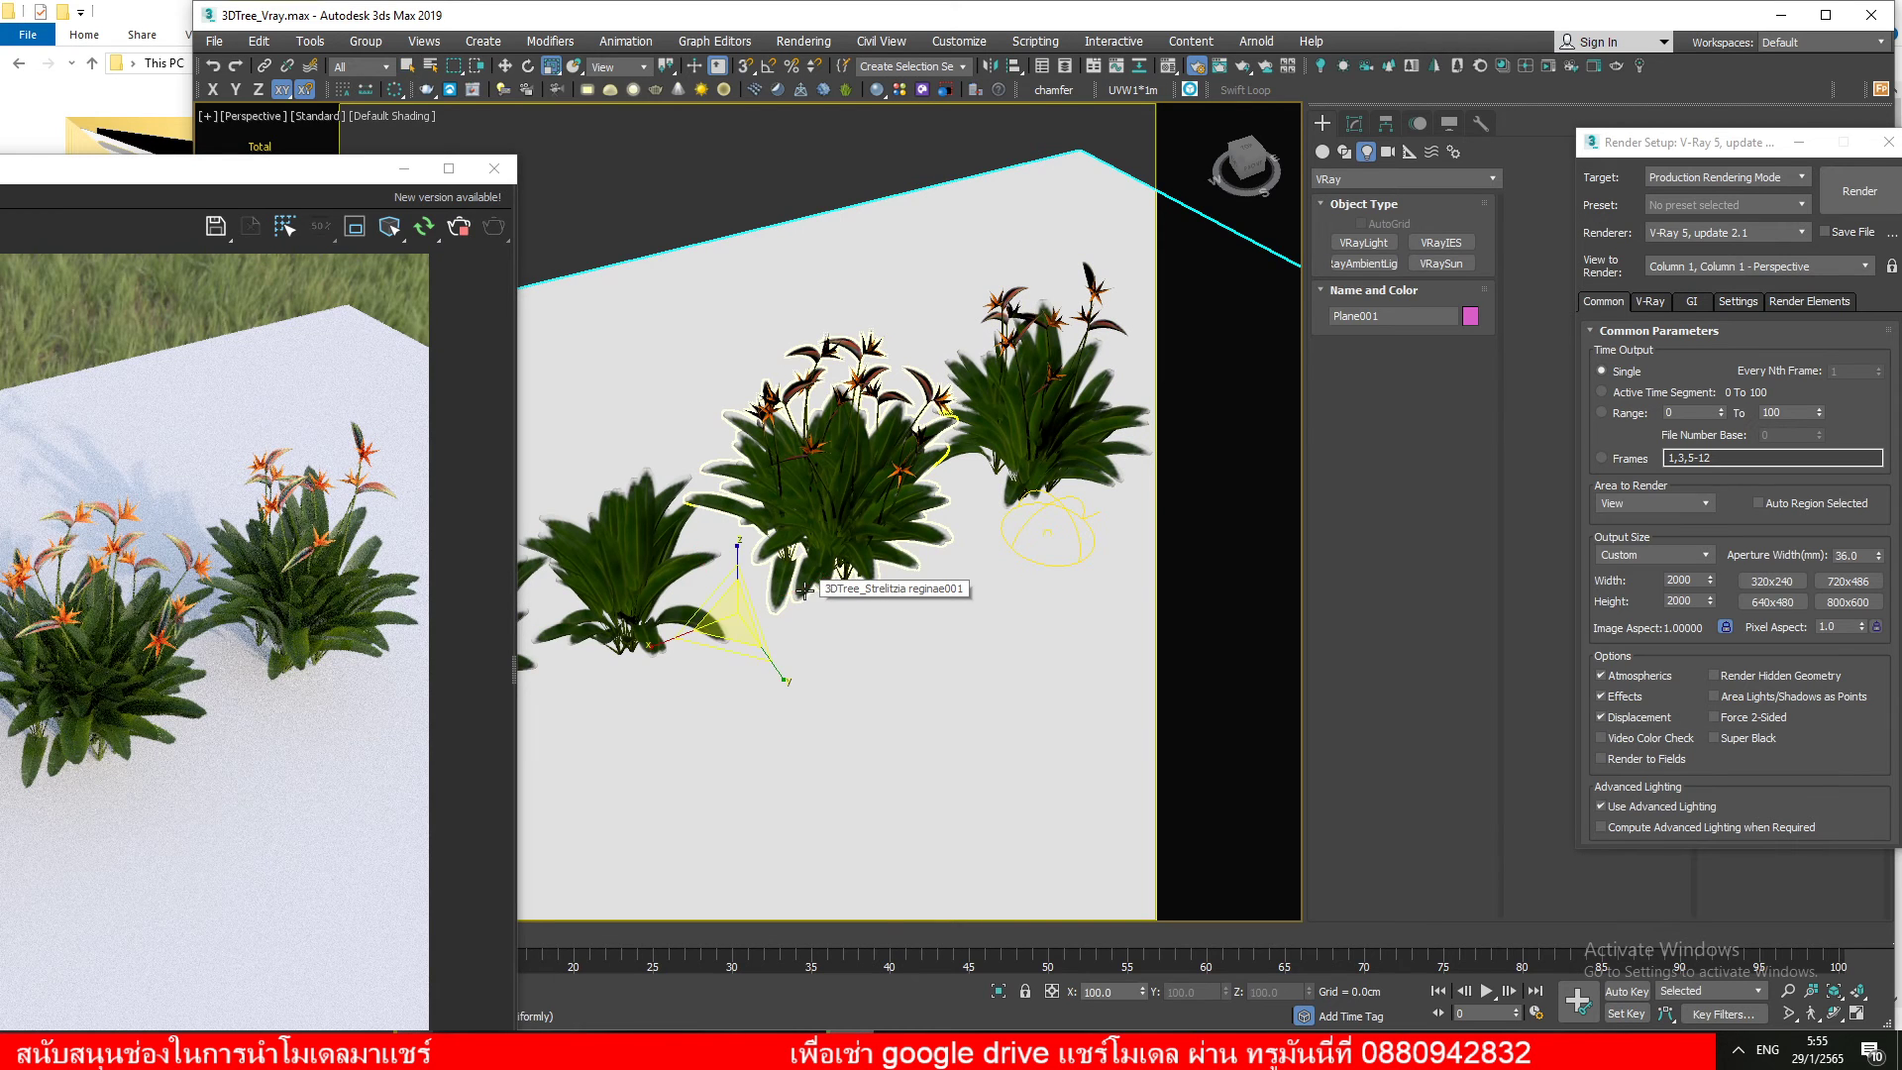
key("t")
key("shift+q")
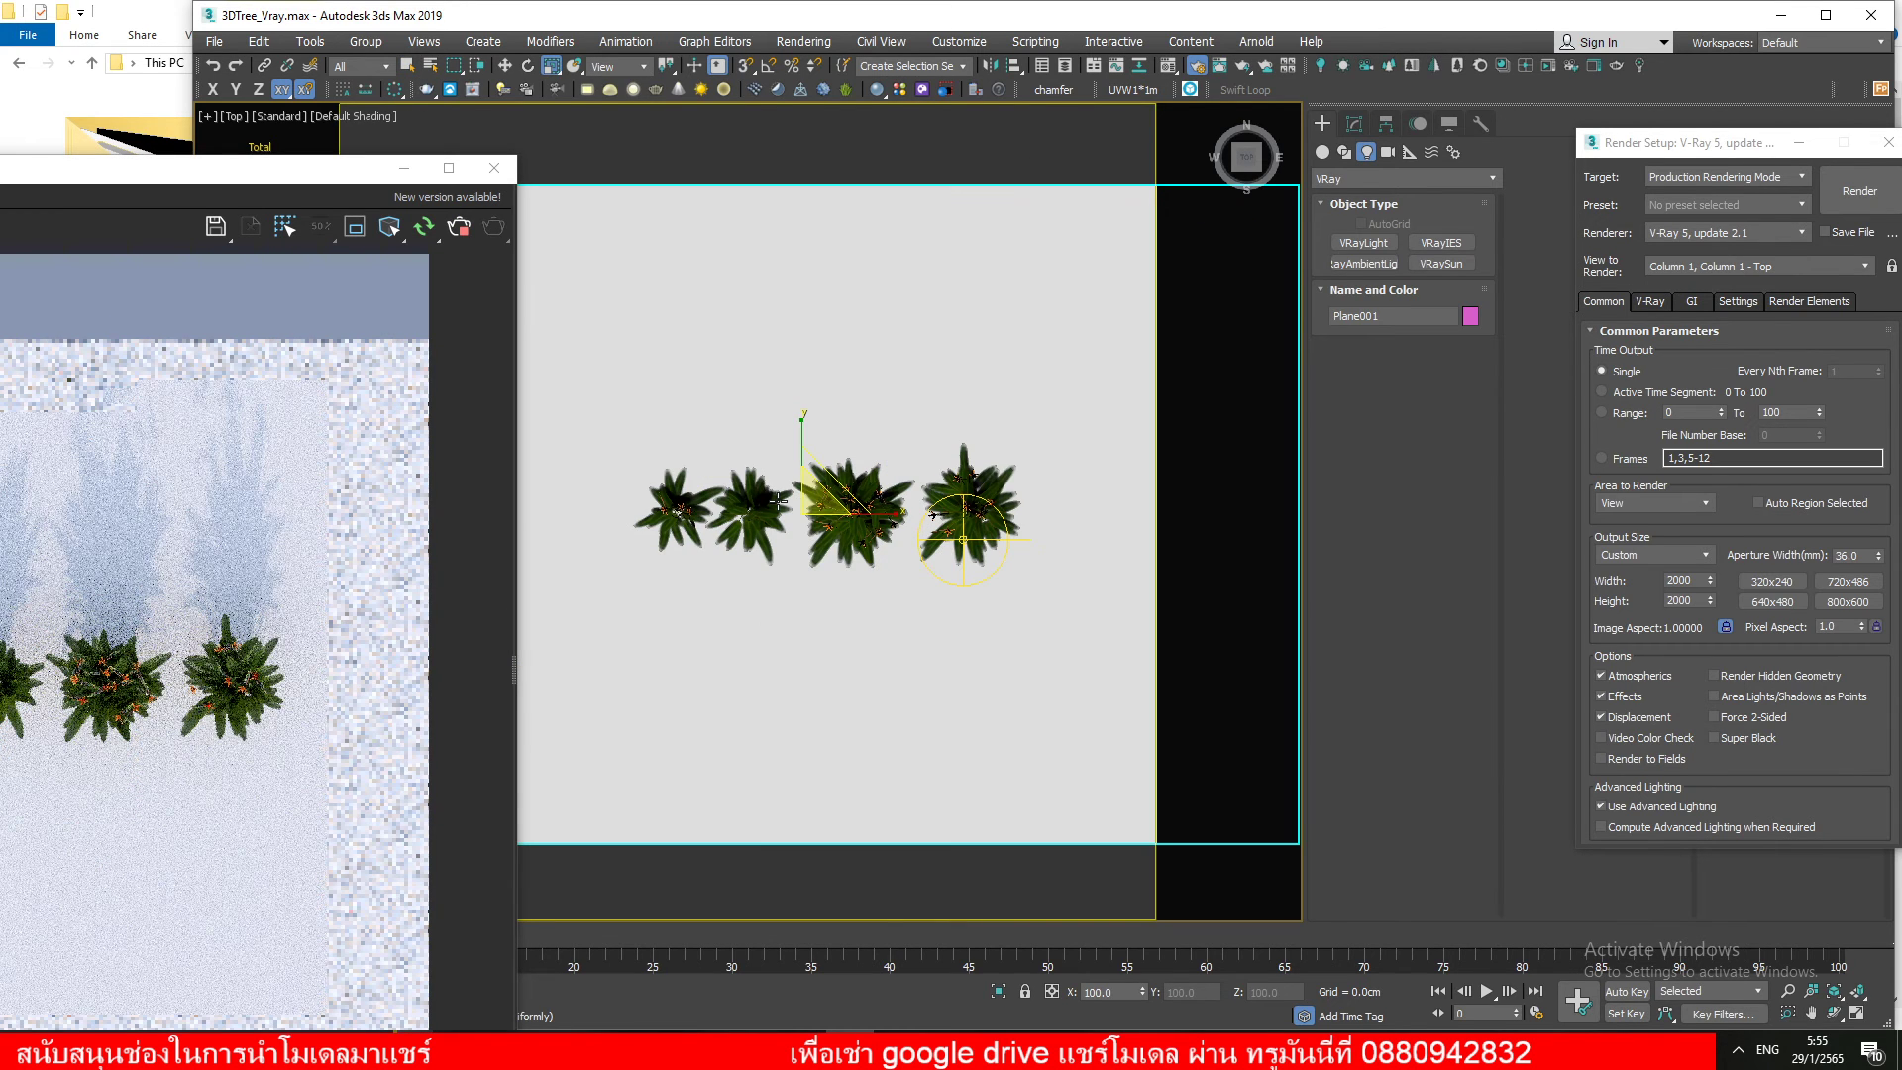
key("p")
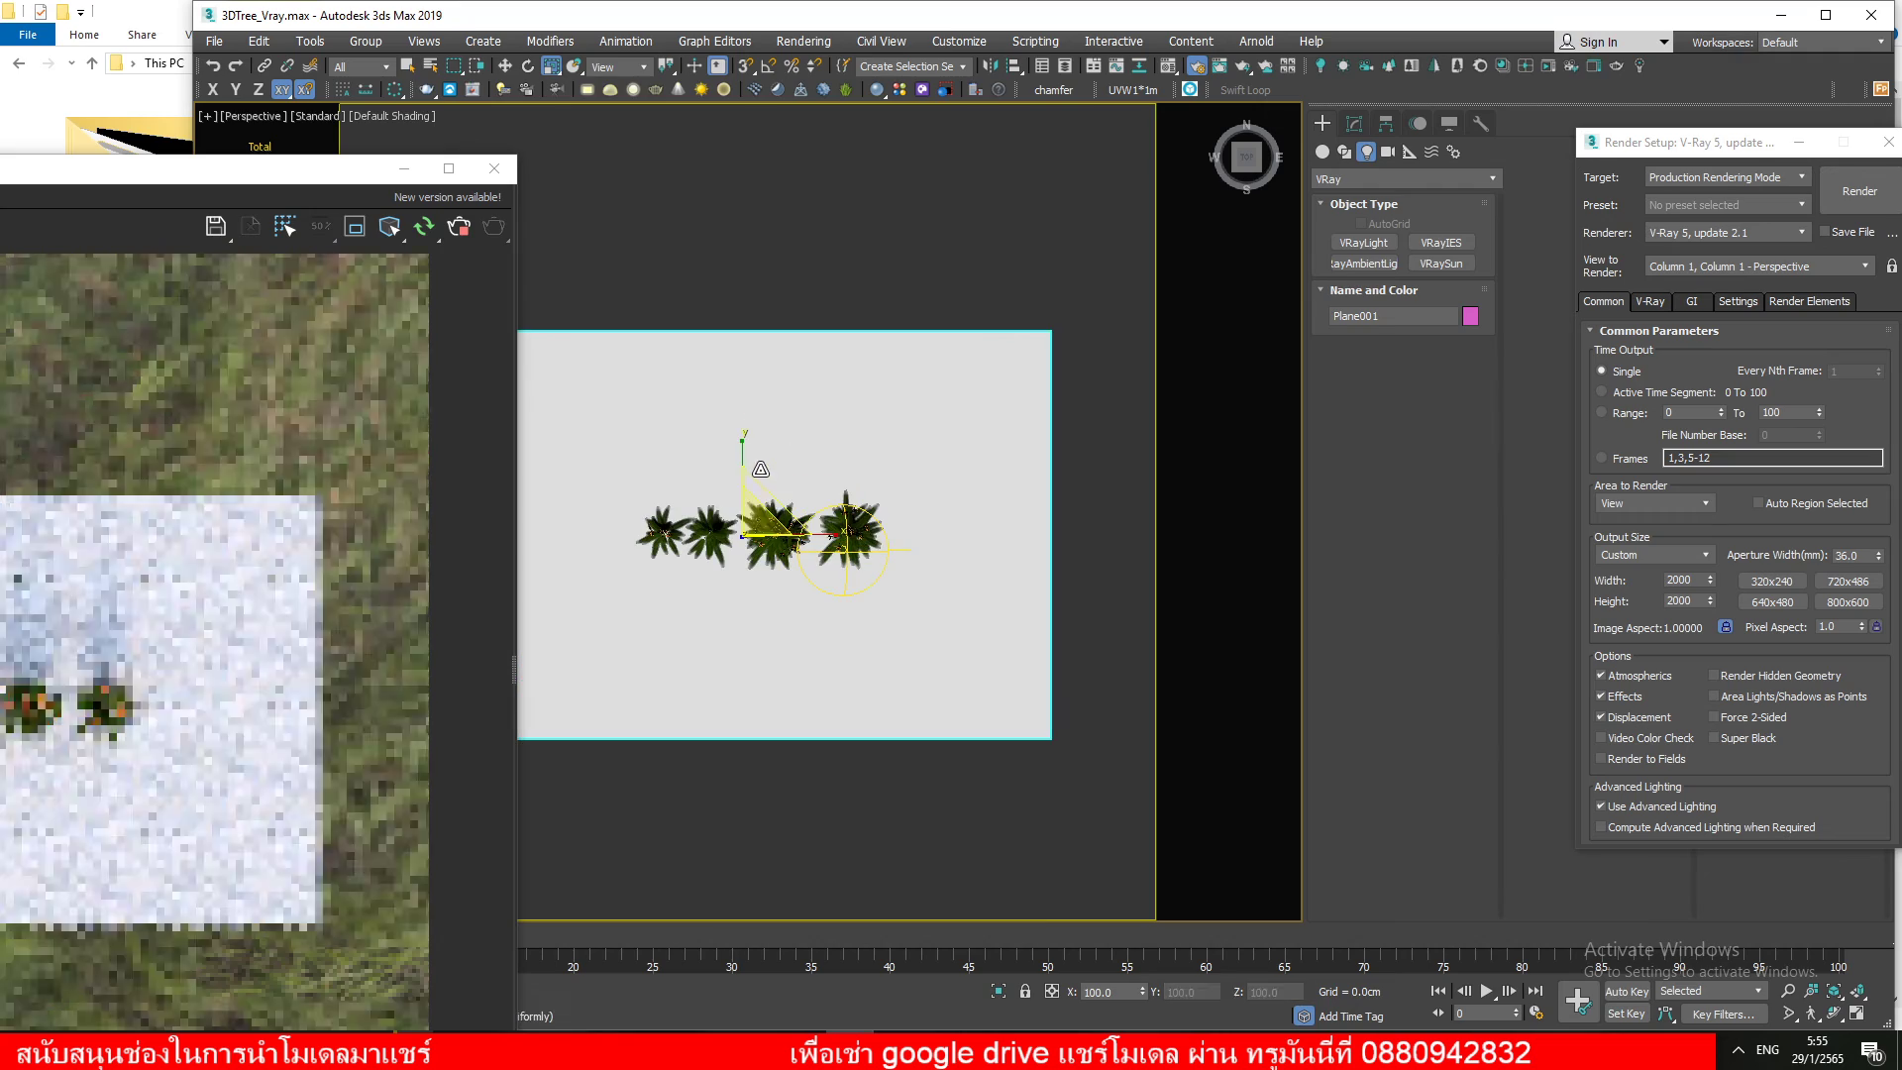
Orbit and zoom the Perspective view so the plants fill the square render frame
left_click_drag(260, 182, 608, 180)
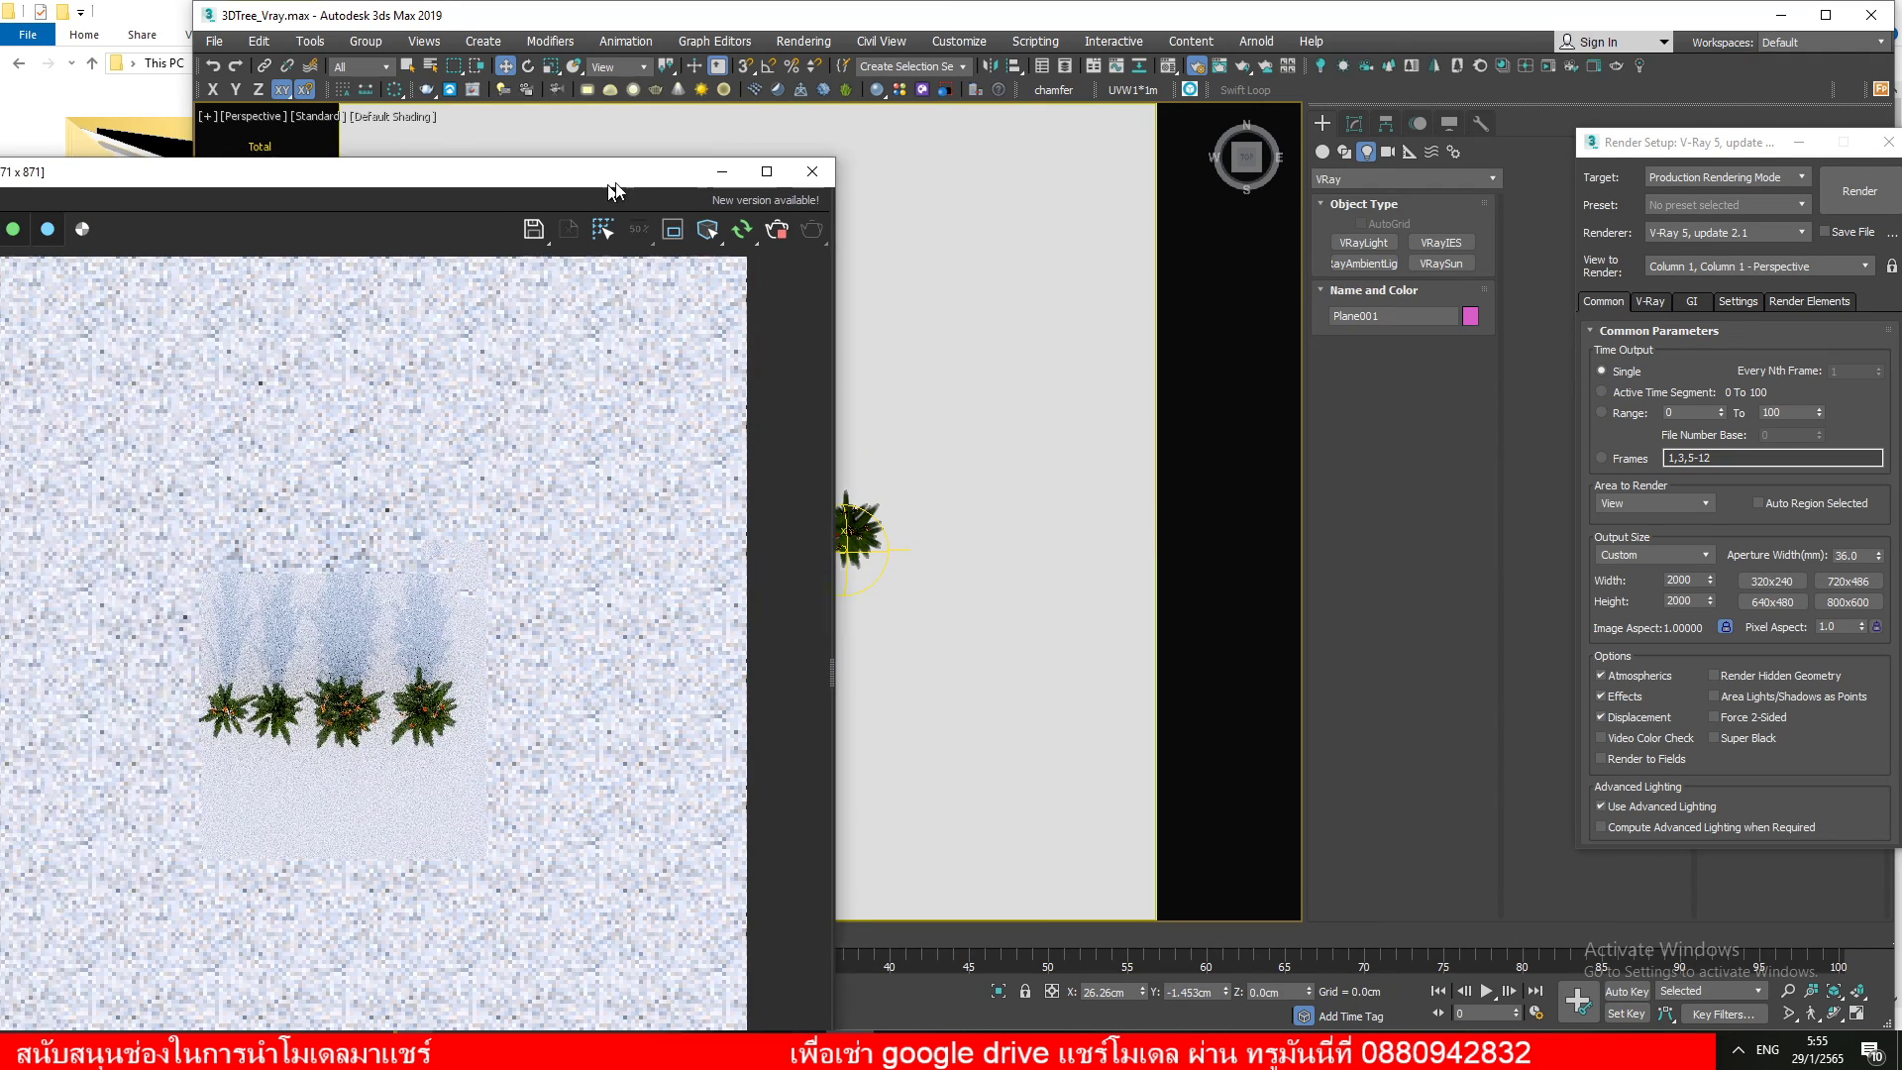
mouse_move(897, 313)
middle_mouse_down()
mouse_move(1040, 391)
mouse_move(909, 510)
middle_mouse_up()
scroll(1044, 394, "down", 3)
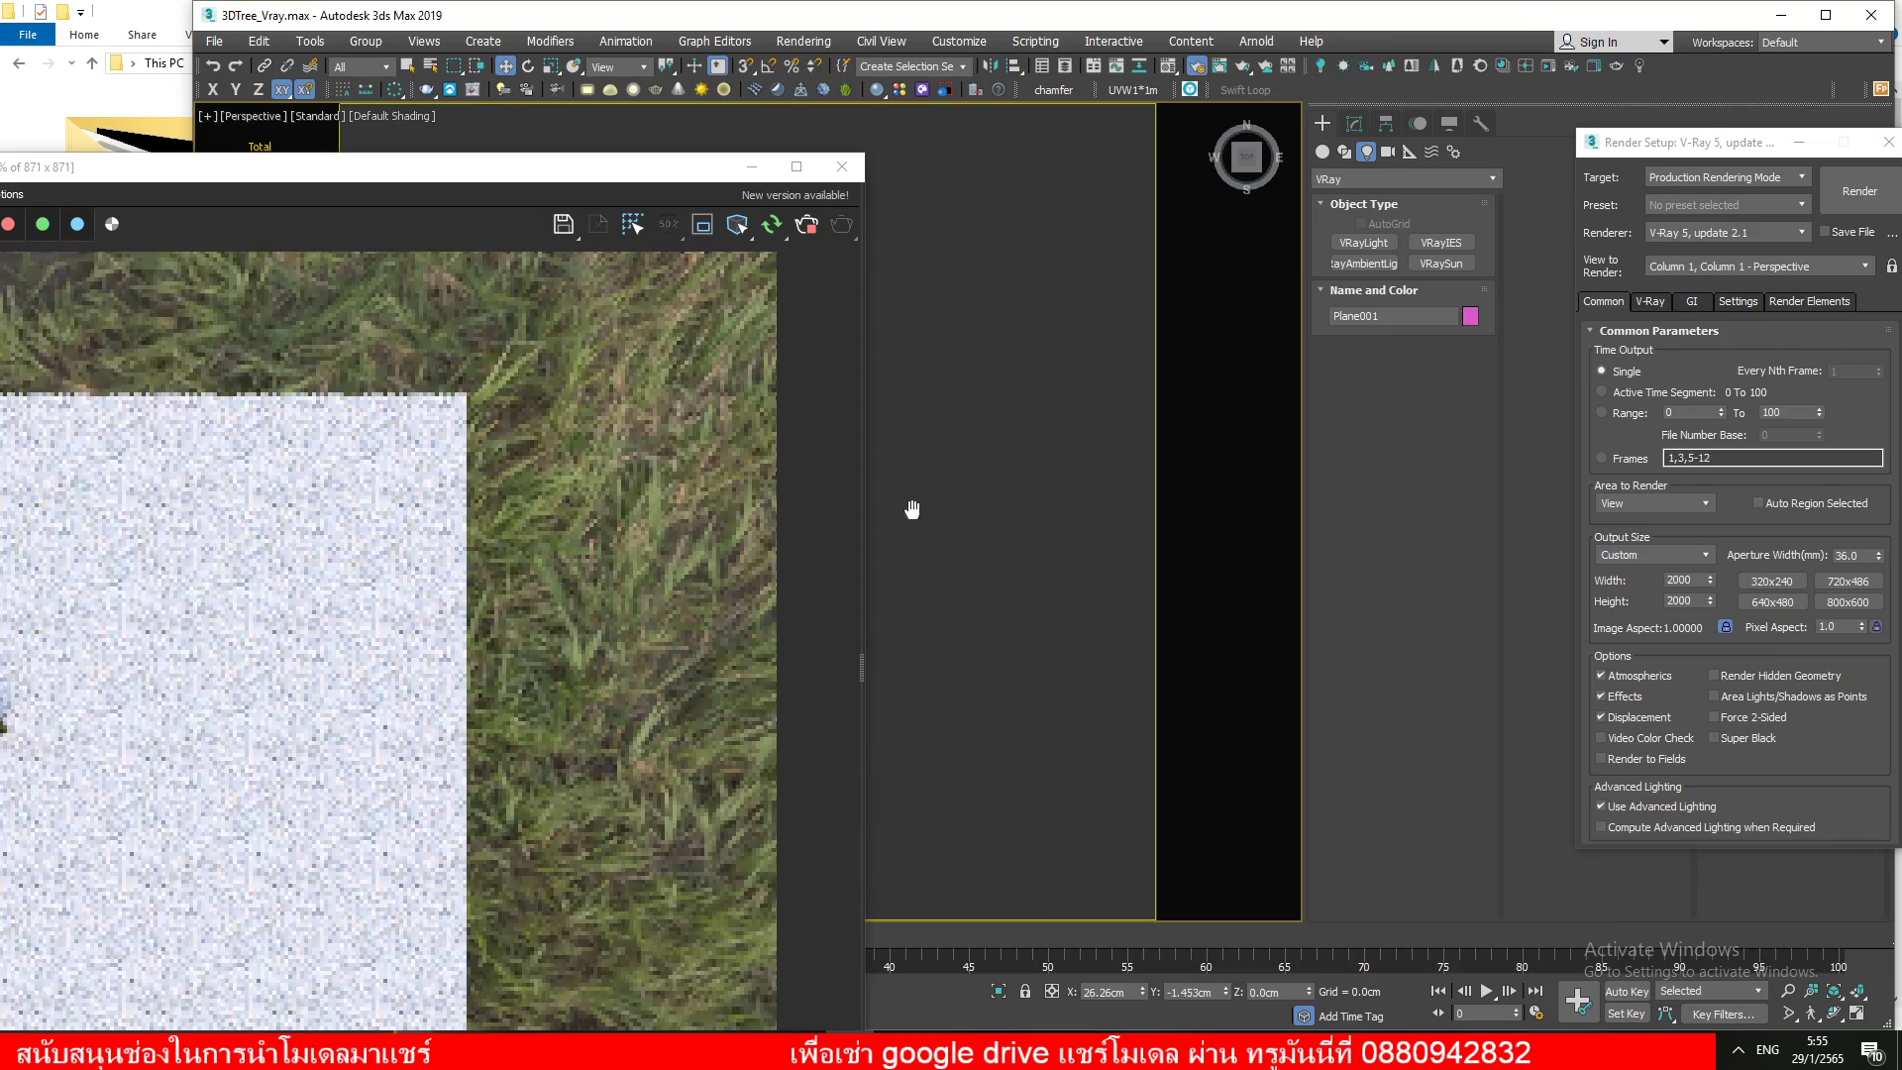
mouse_move(994, 565)
middle_mouse_down("alt")
mouse_move(859, 487)
mouse_move(1156, 381)
middle_mouse_up("alt")
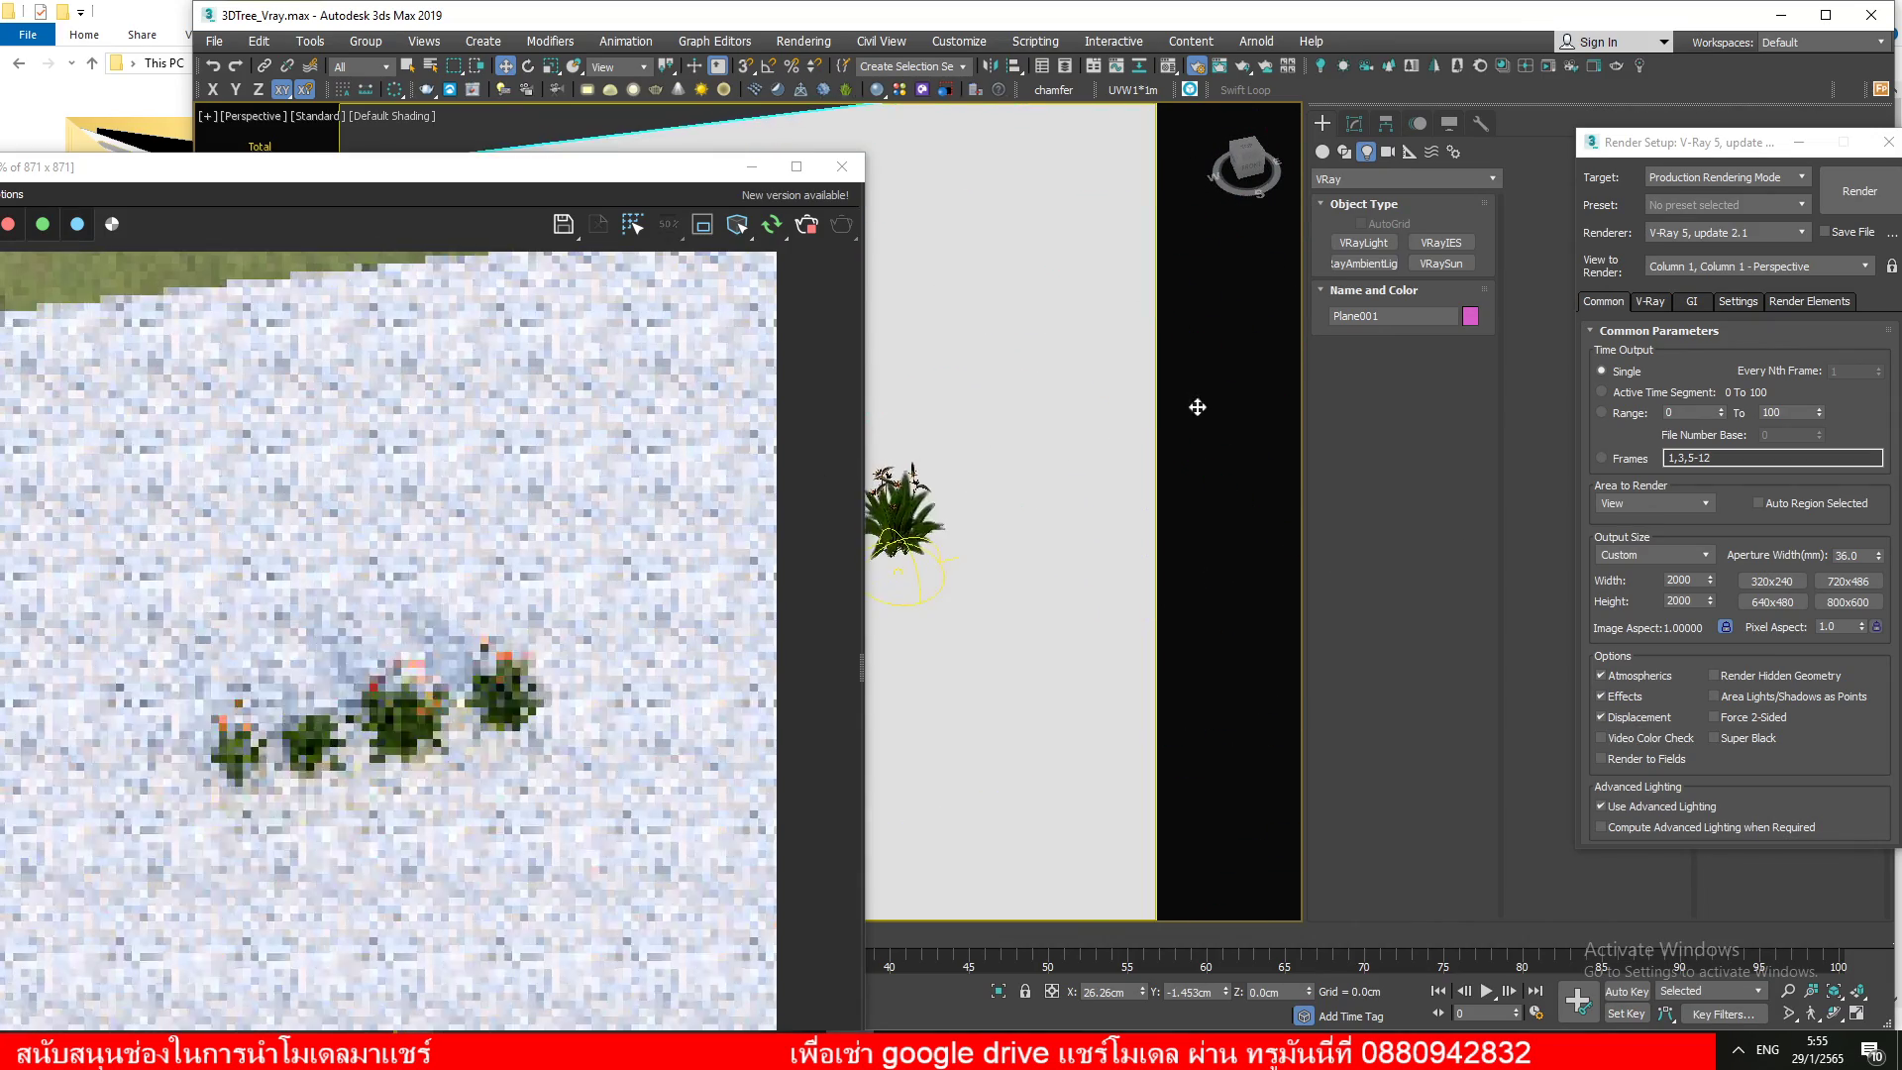
scroll(1096, 412, "up", 3)
scroll(1040, 425, "up", 3)
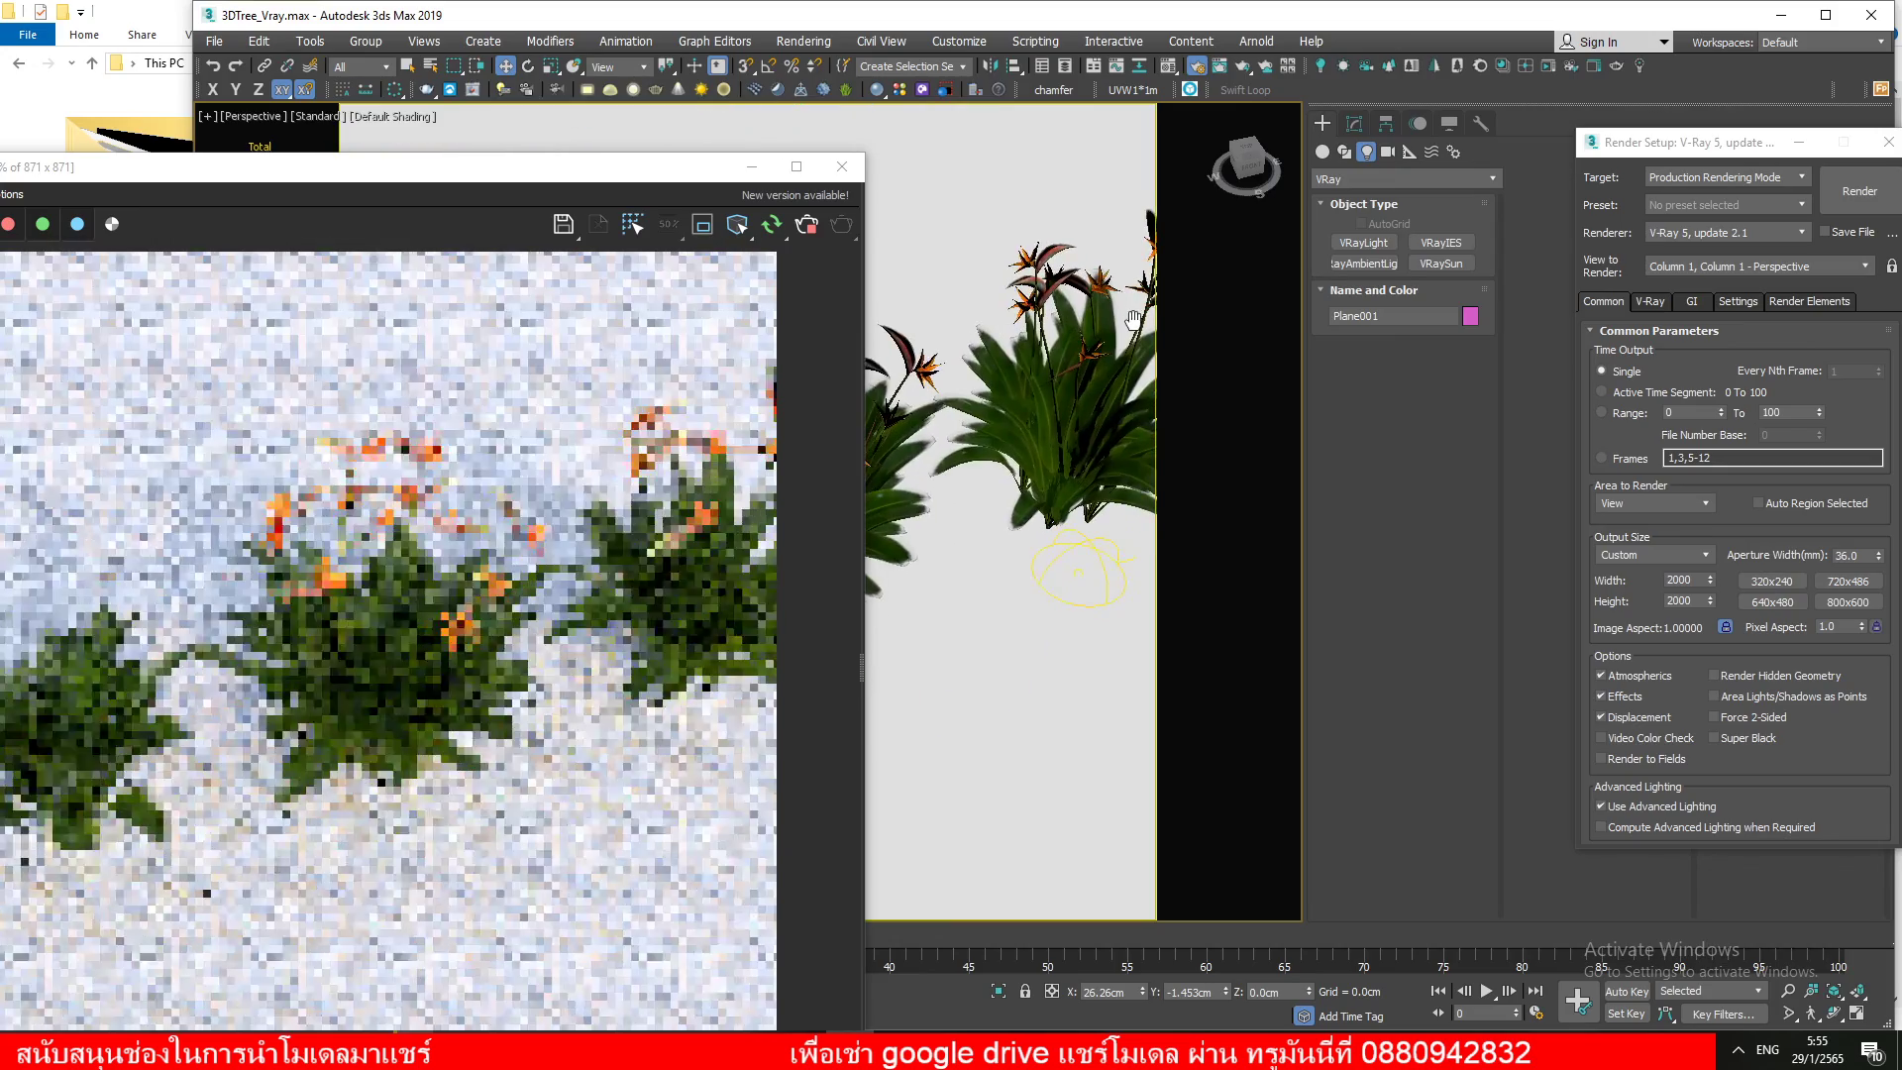